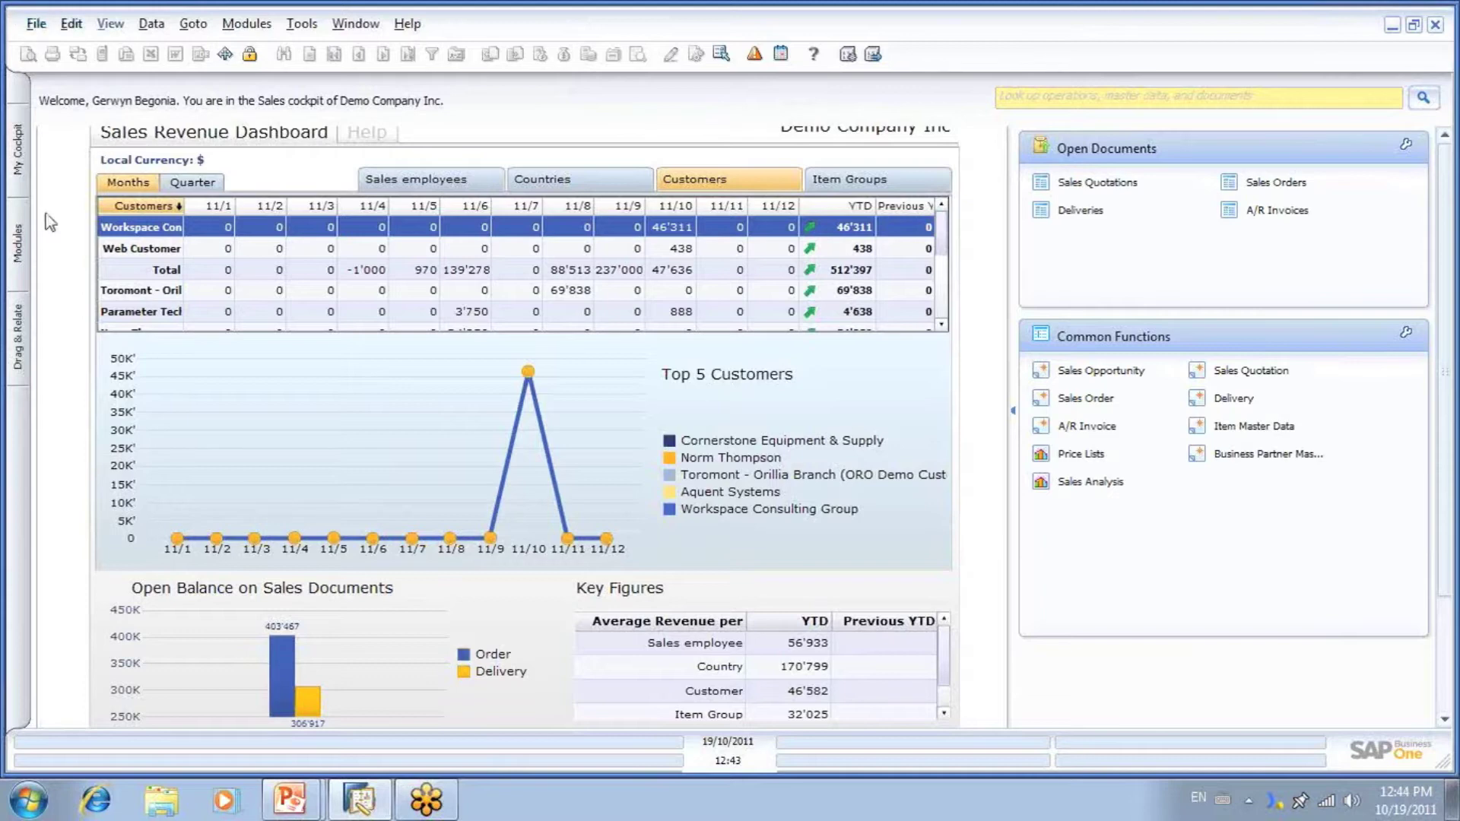
Step: Open the Sales Quotation form of the Sales - A/R module for searching existing quotations
{"action": "left_click", "coordinate": [19, 176]}
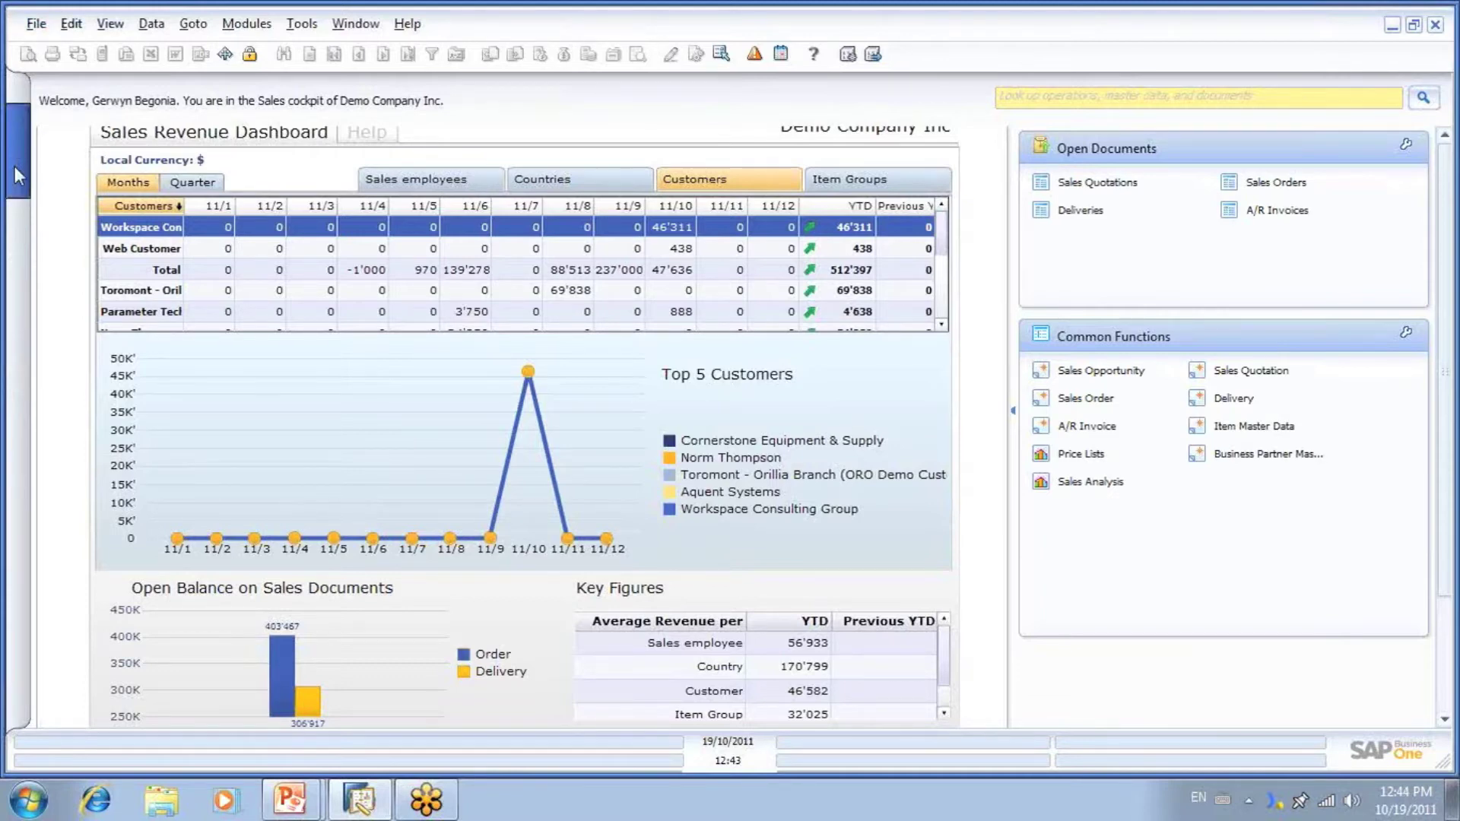
{"action": "left_click", "coordinate": [18, 247]}
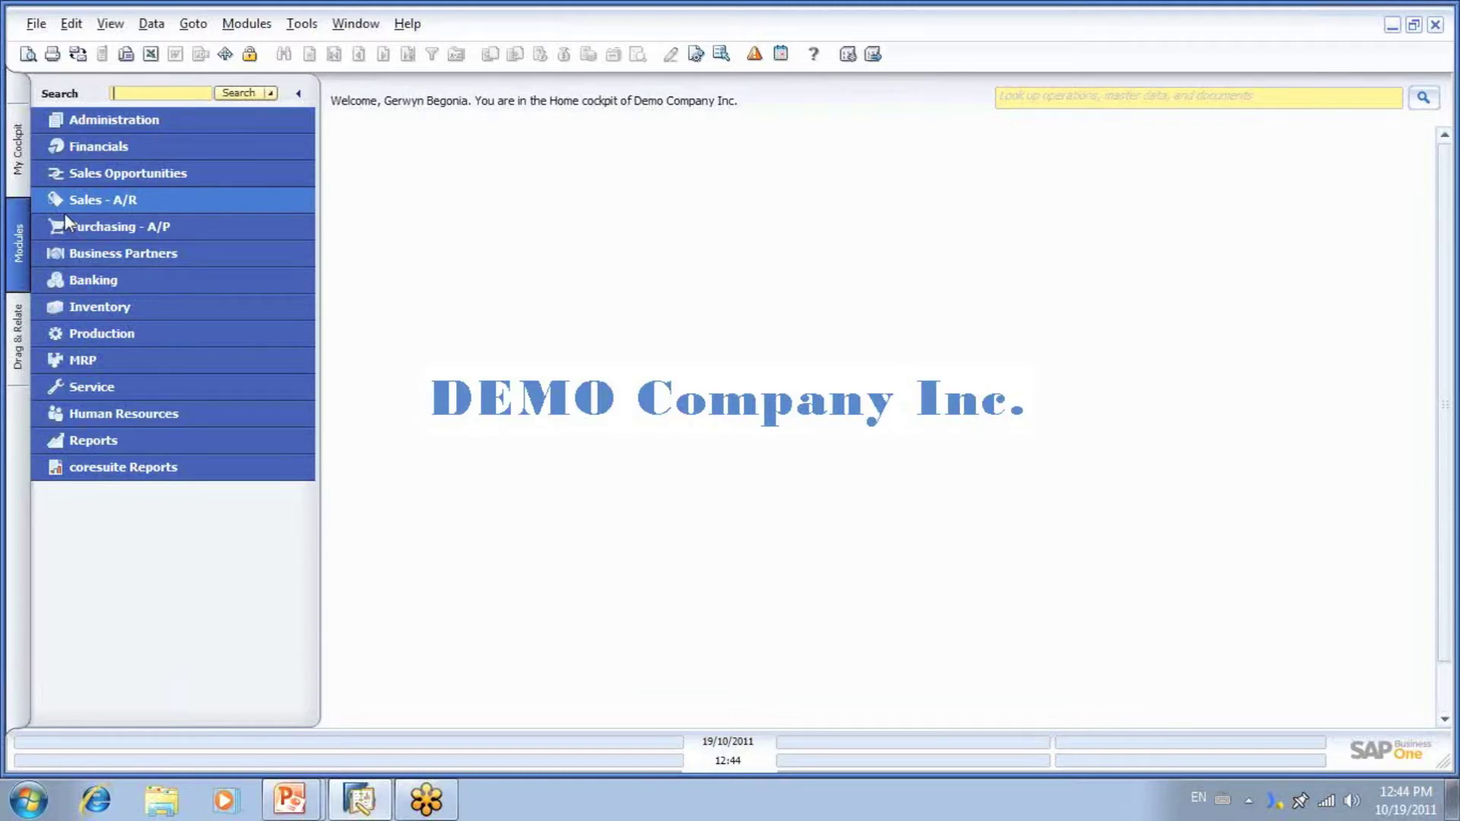
{"action": "left_click", "coordinate": [163, 201]}
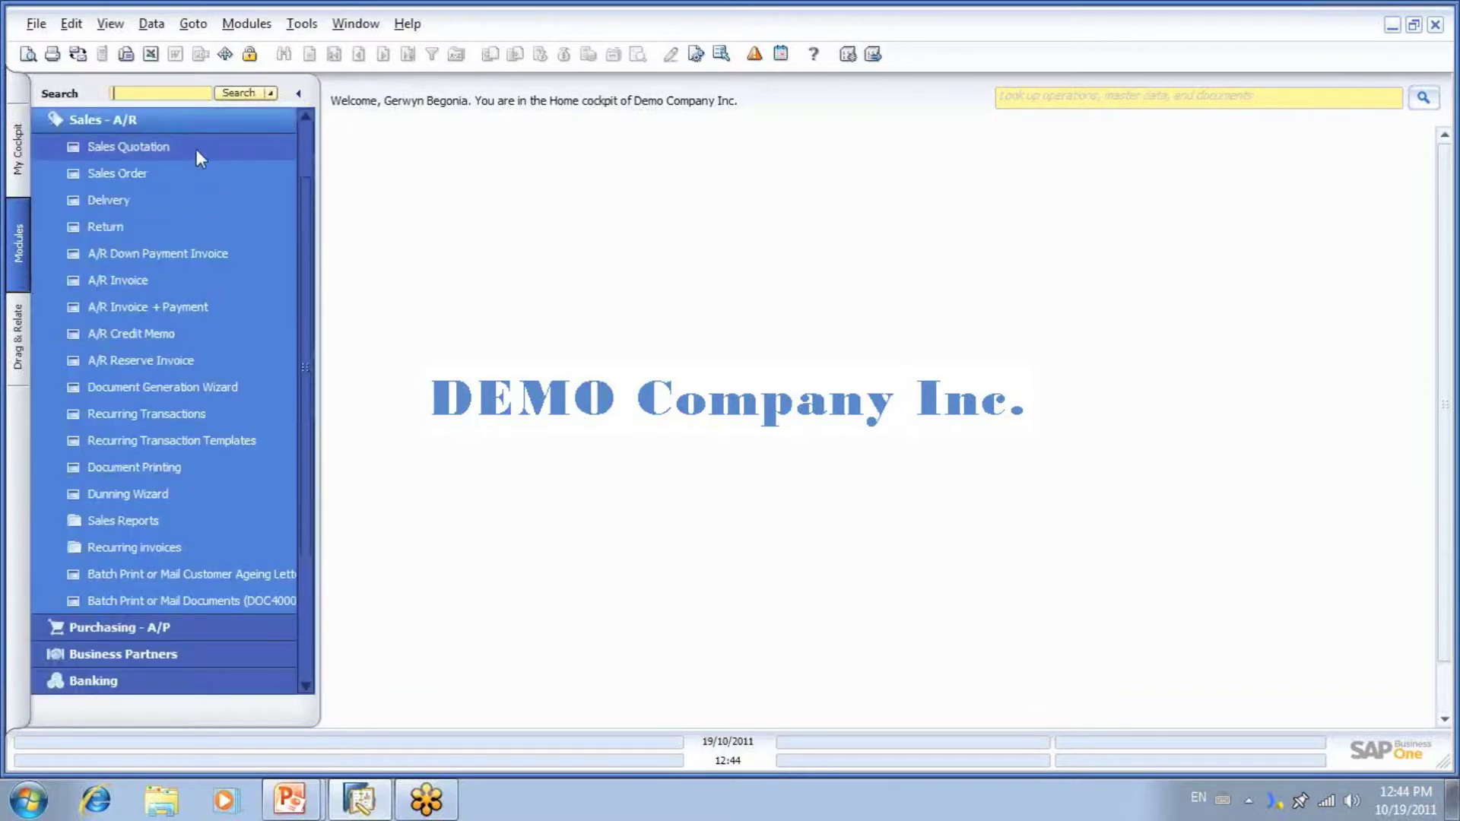
{"action": "left_click", "coordinate": [194, 147]}
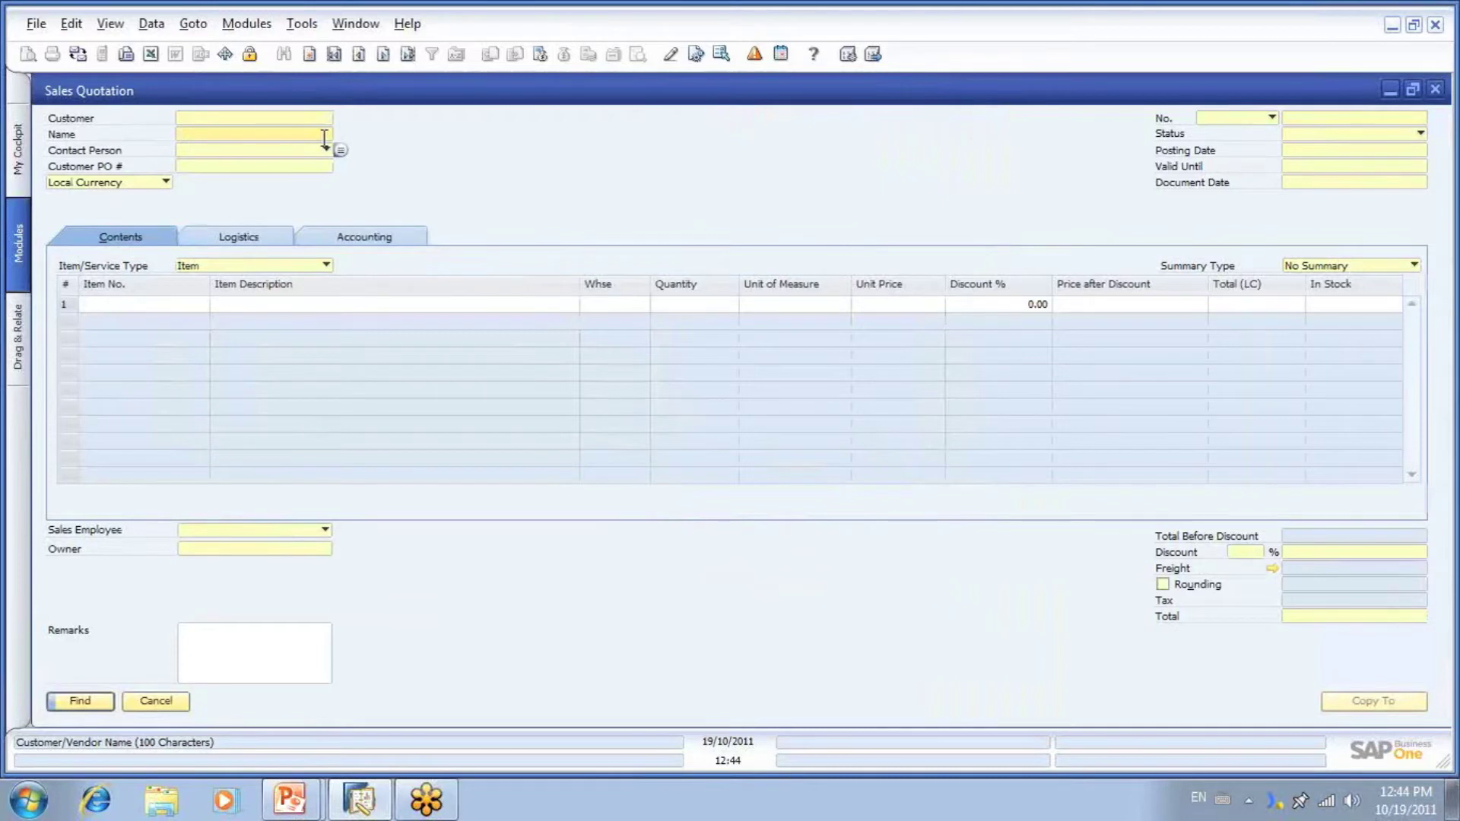
Step: Find the sales quotation dated 18/10/2011 by the customer name "workspace" and open its relationship map
{"action": "type", "text": "workspace"}
{"action": "key", "text": "Return"}
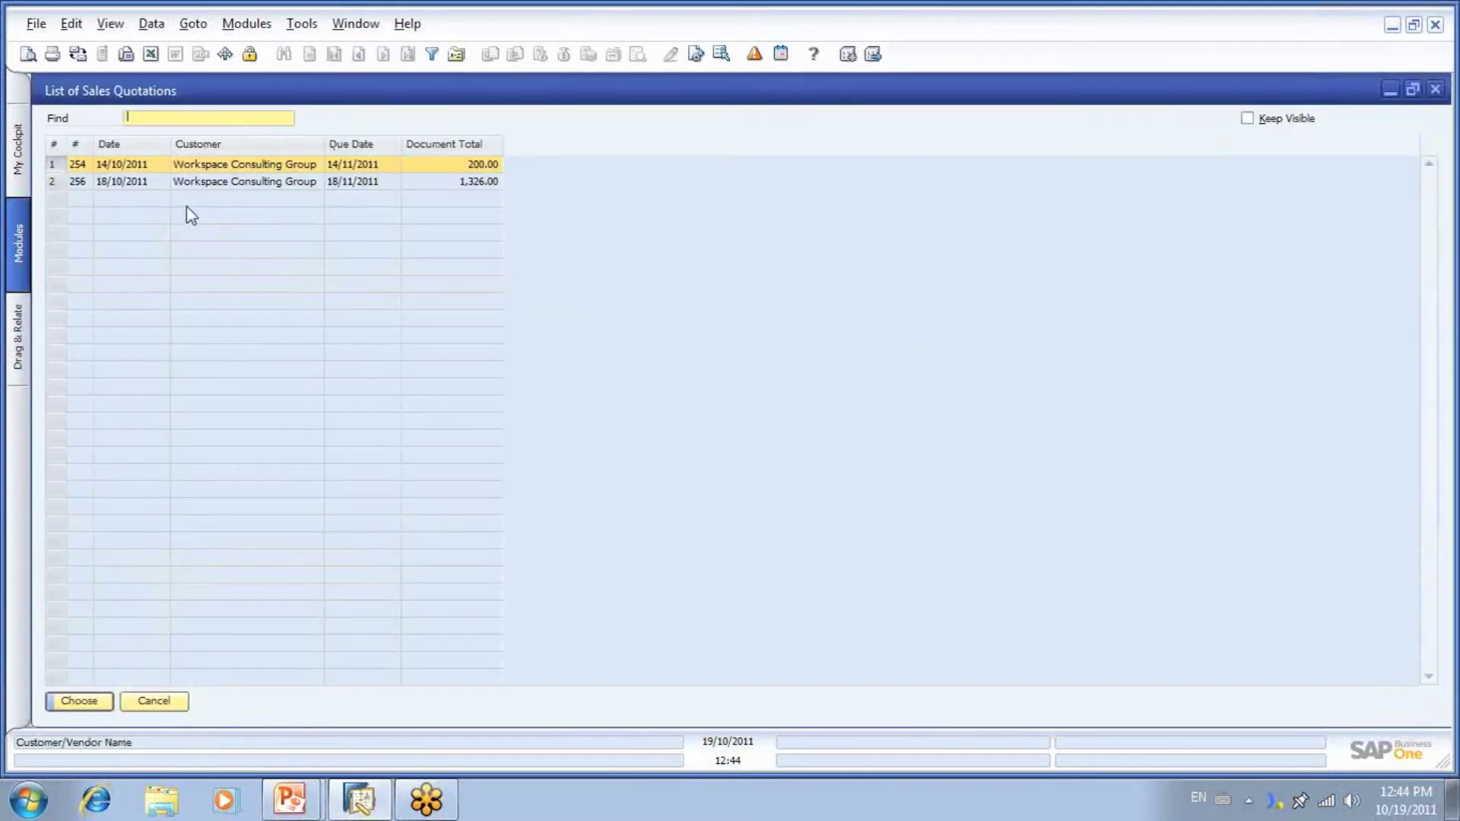
{"action": "left_click", "coordinate": [247, 188]}
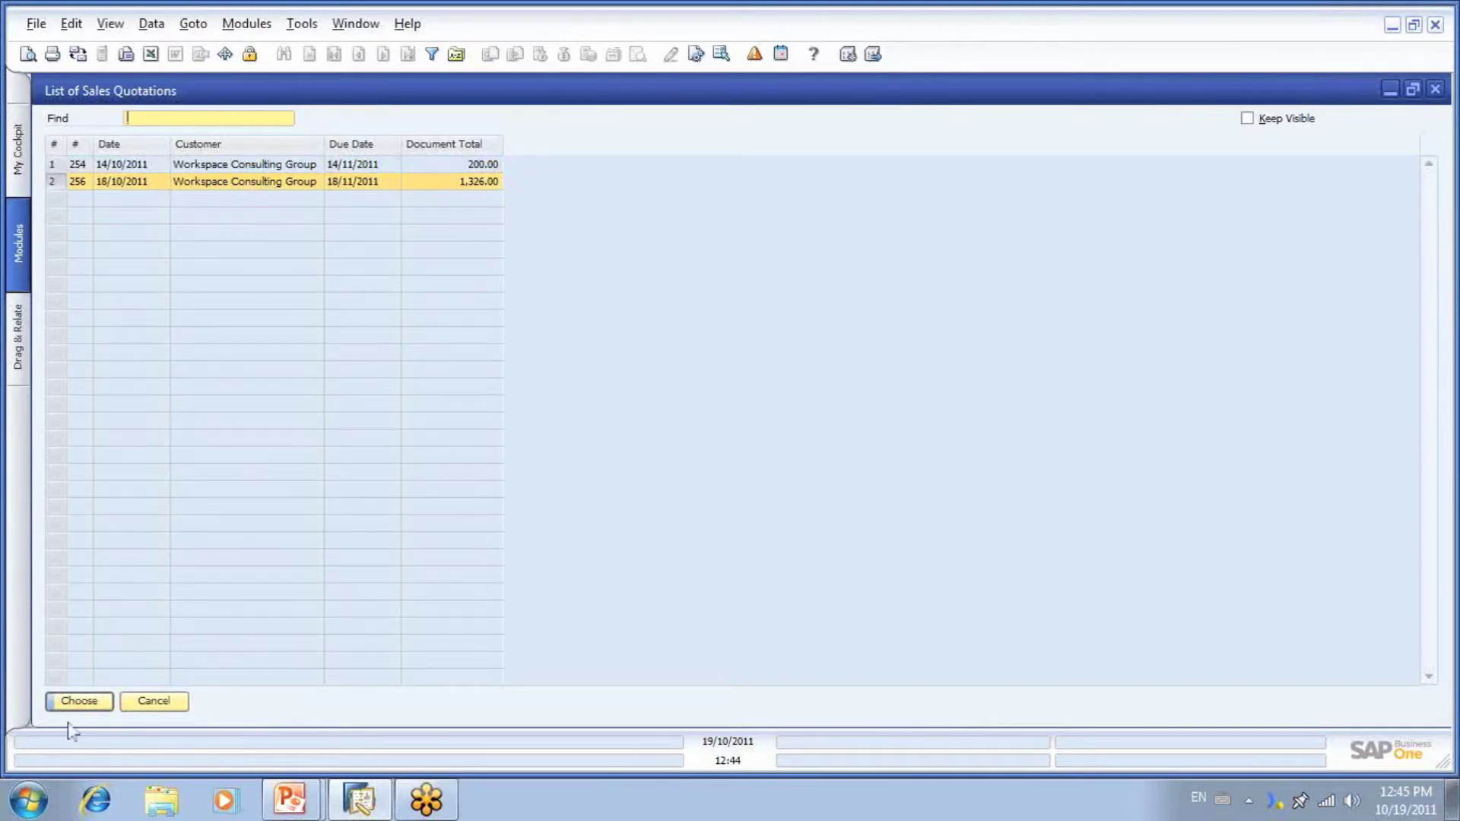
{"action": "left_click", "coordinate": [87, 707]}
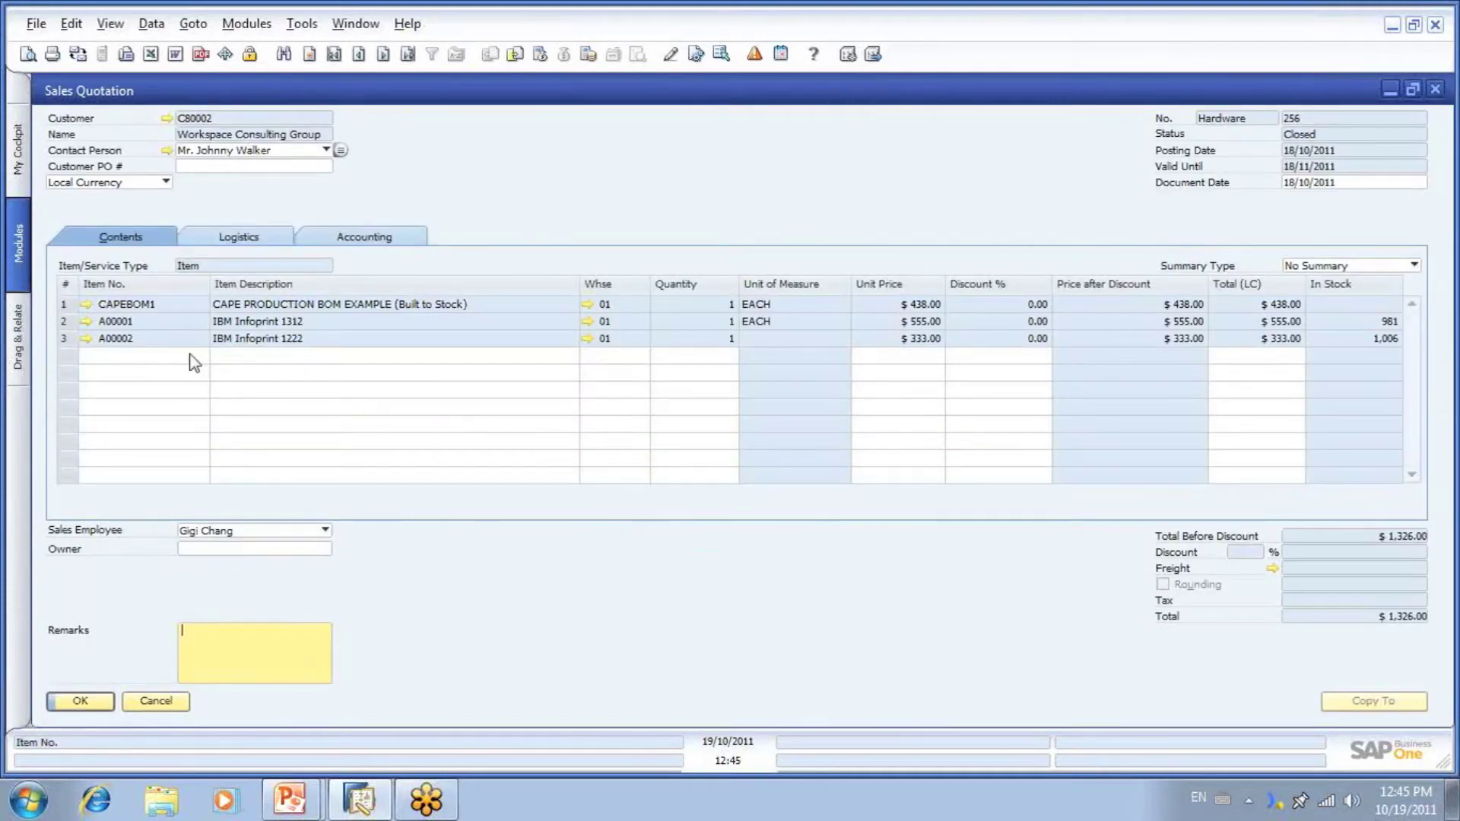
{"action": "right_click", "coordinate": [576, 605]}
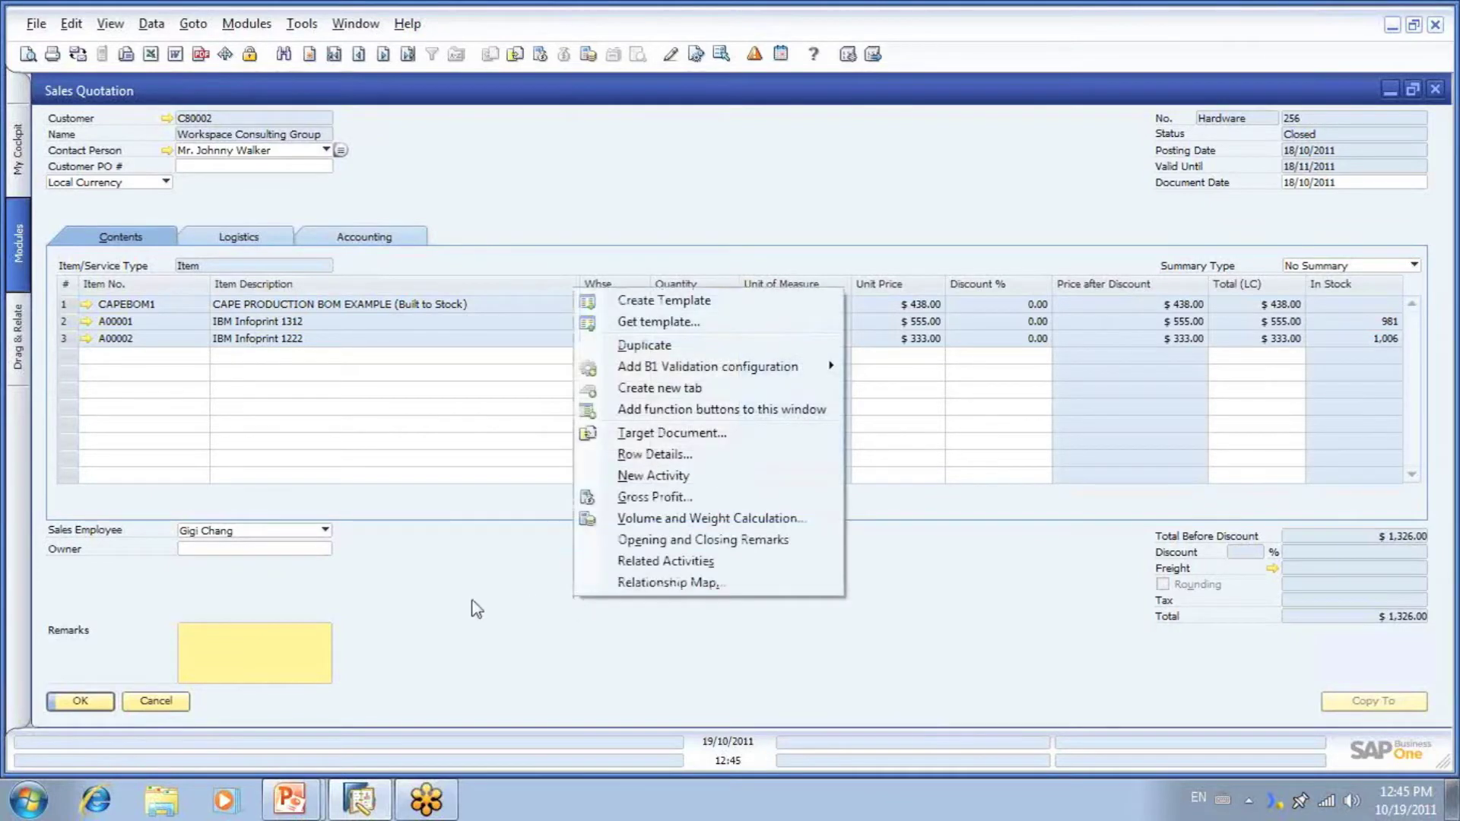
{"action": "left_click", "coordinate": [629, 584]}
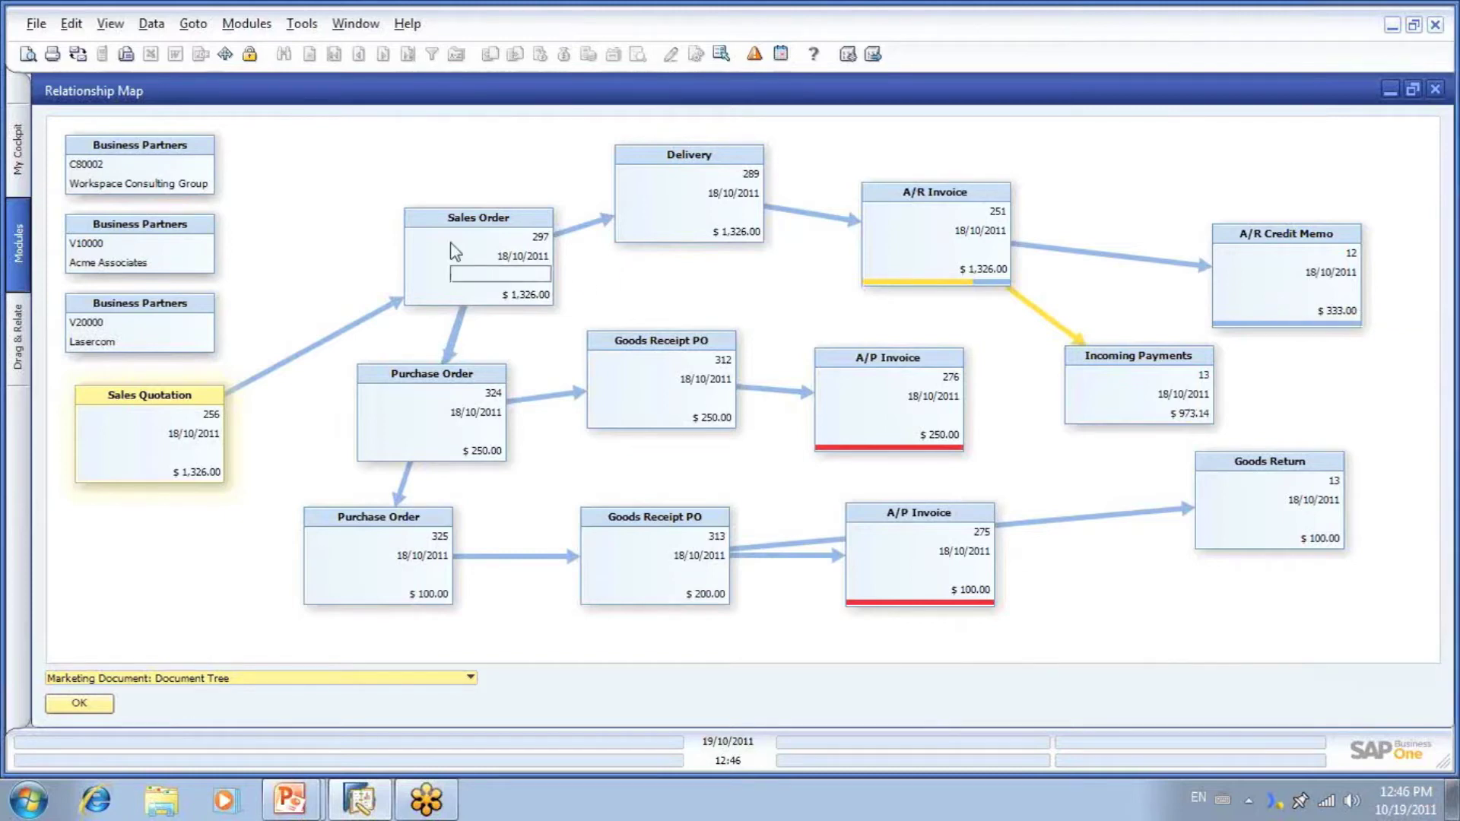
Step: Examine the contents and the logistics details of the sales order on the relationship map
{"action": "left_click", "coordinate": [482, 248]}
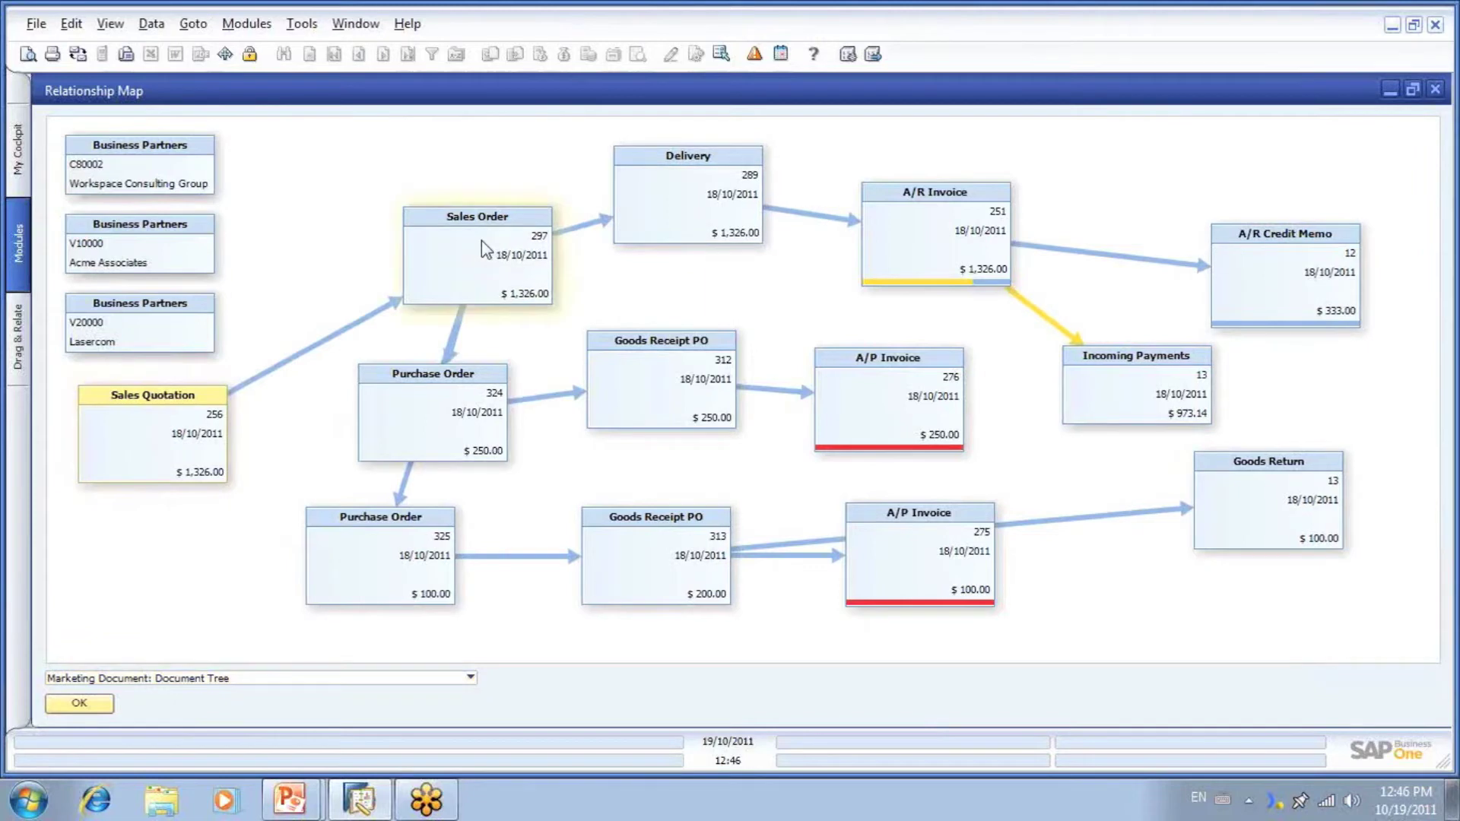
{"action": "double_click", "coordinate": [482, 240]}
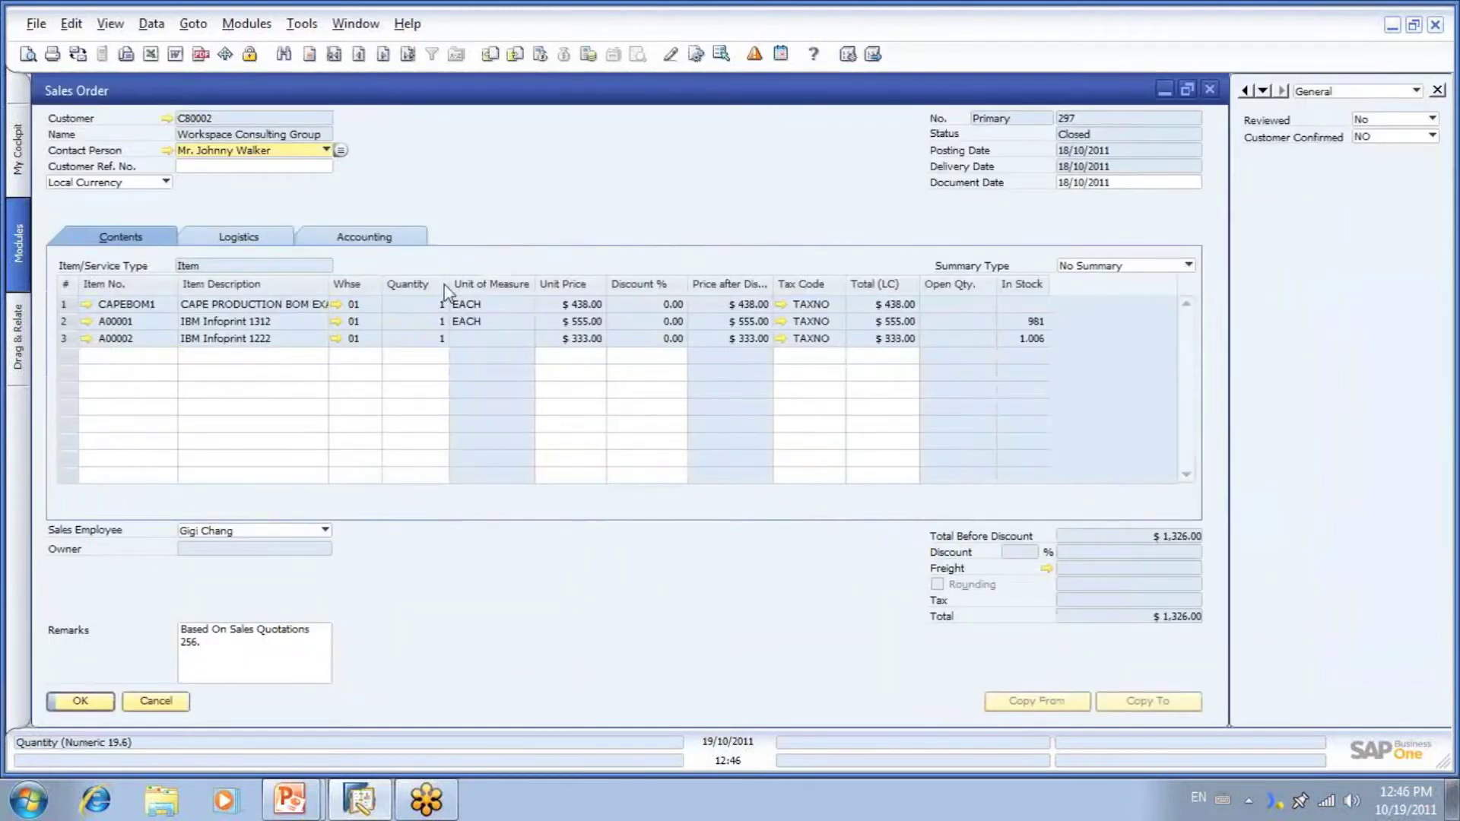
{"action": "left_click", "coordinate": [170, 707]}
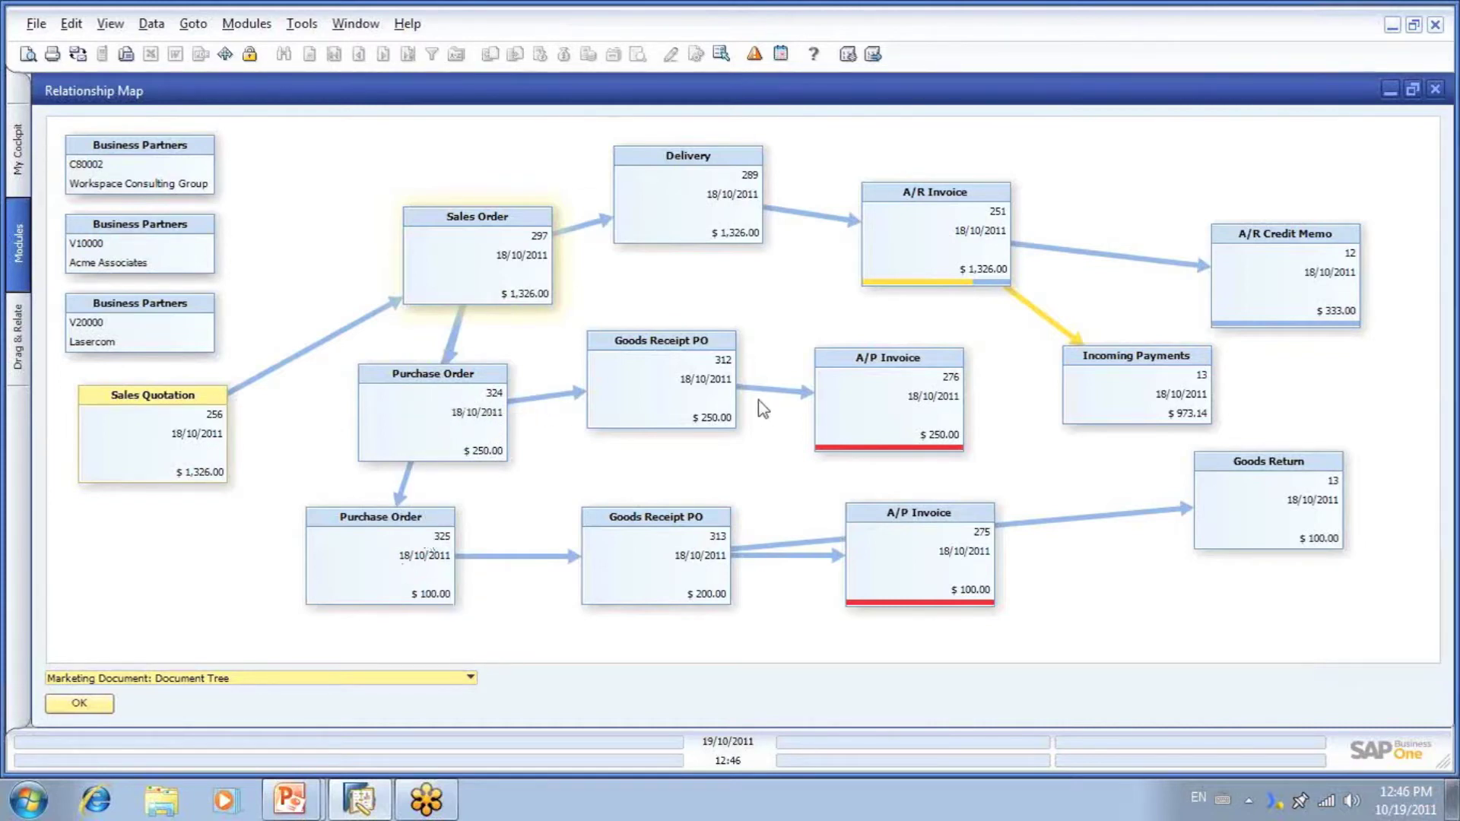
{"action": "left_click", "coordinate": [458, 263]}
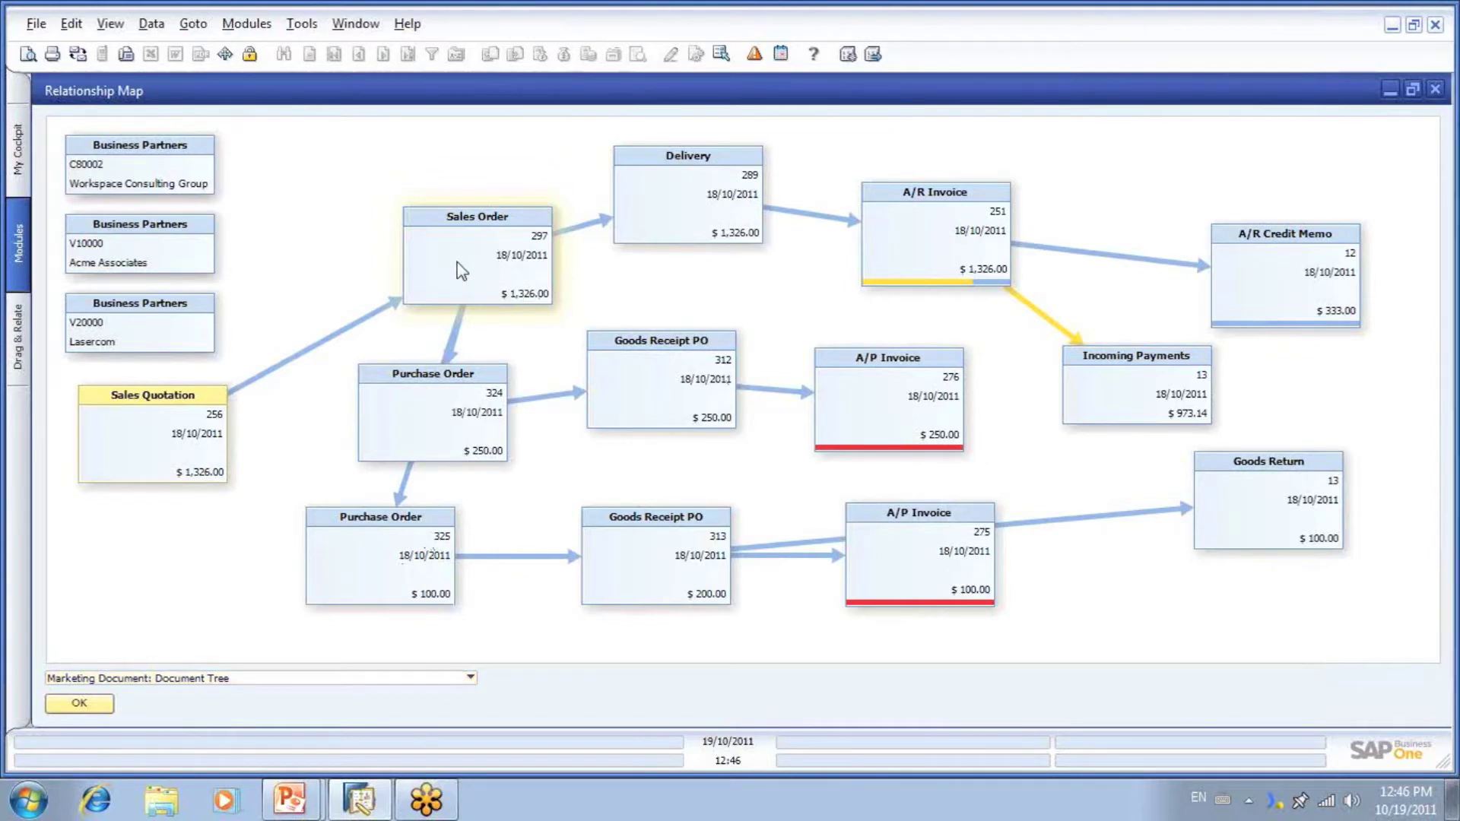
{"action": "double_click", "coordinate": [462, 270]}
{"action": "left_click", "coordinate": [268, 245]}
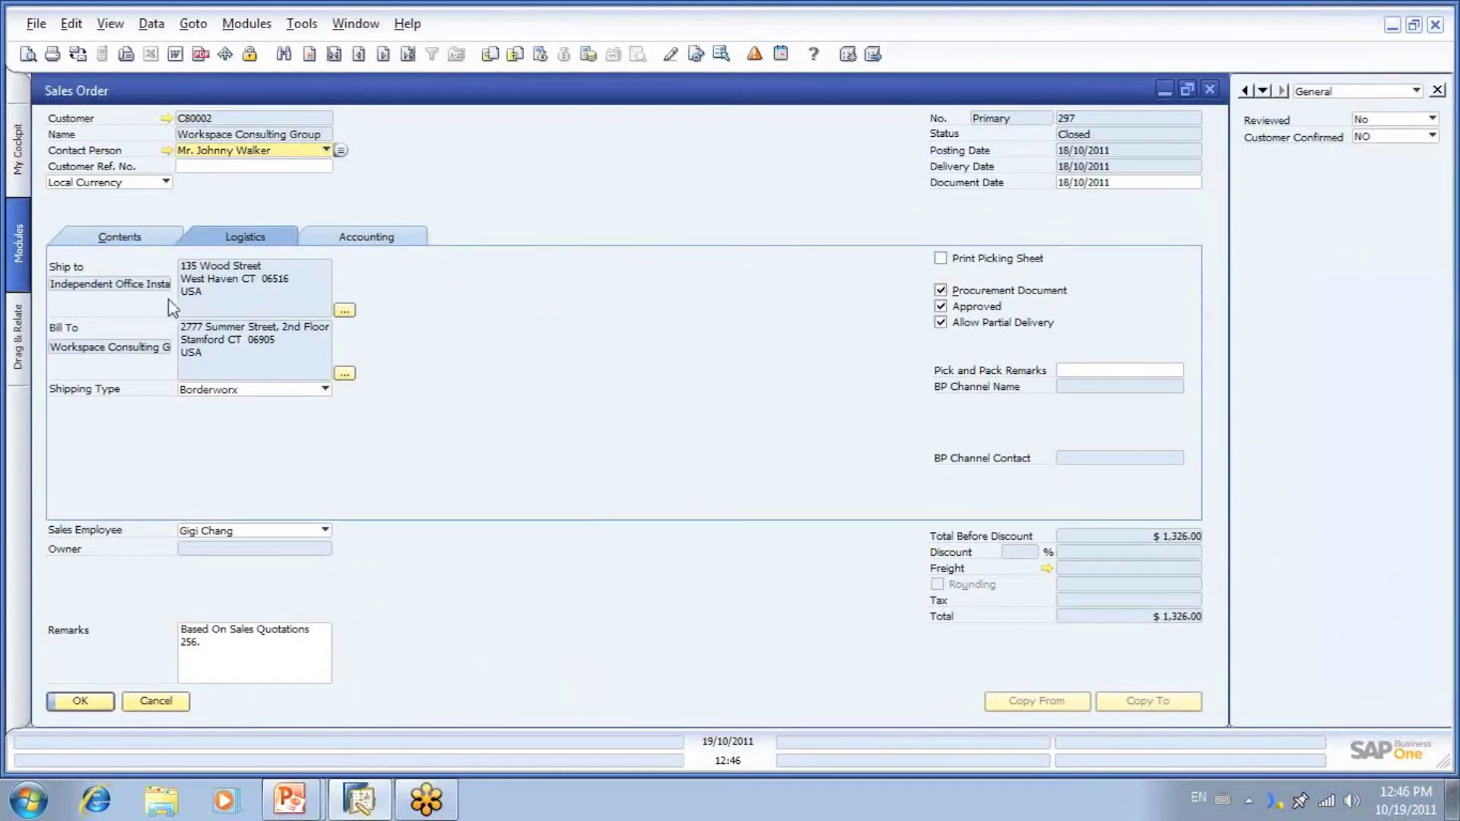
{"action": "left_click", "coordinate": [155, 703]}
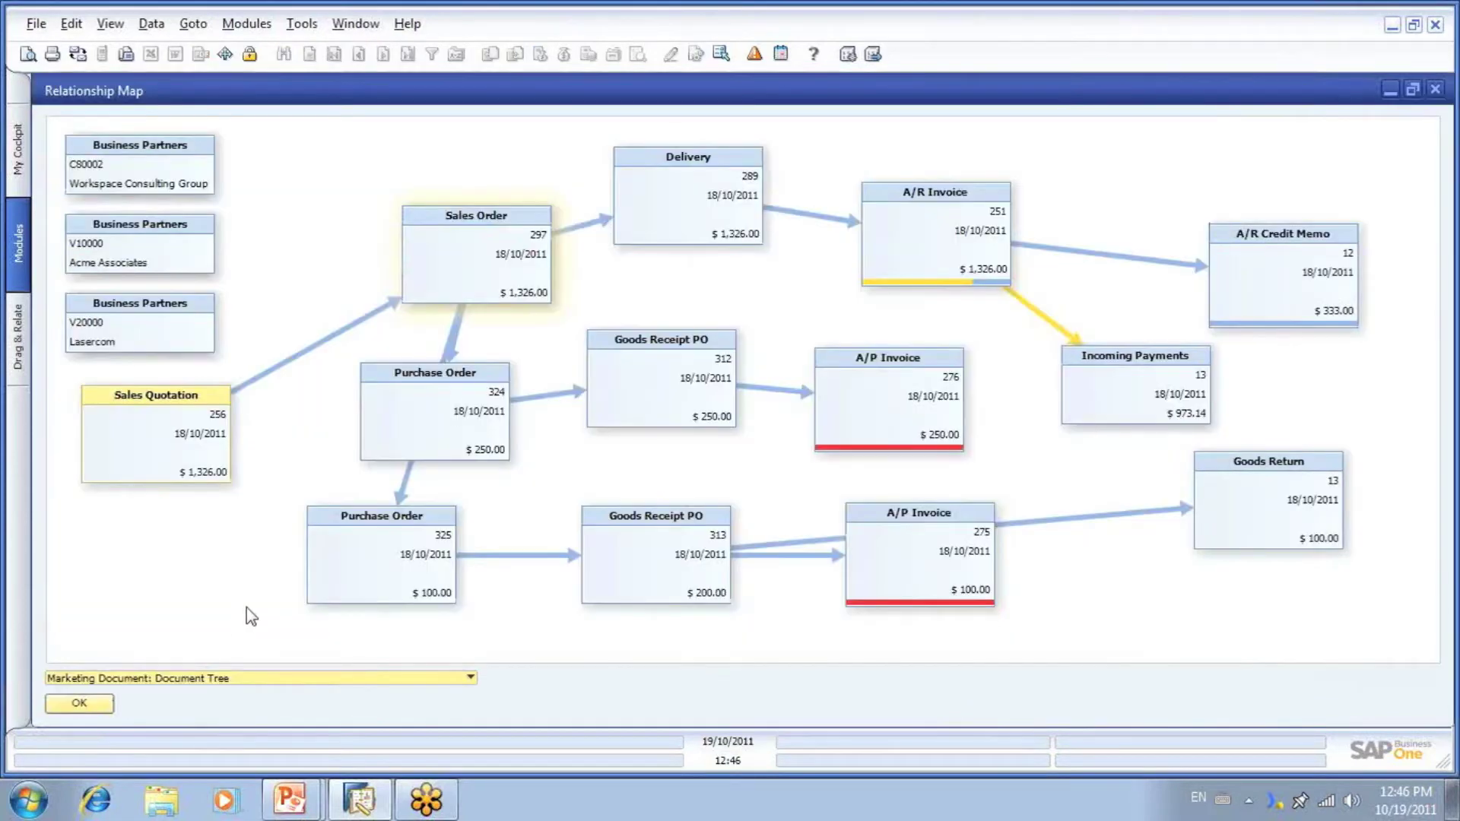
Step: View the $250 and $100 purchase orders linked to the sales order, closing each one
{"action": "left_click", "coordinate": [435, 394]}
{"action": "double_click", "coordinate": [435, 394]}
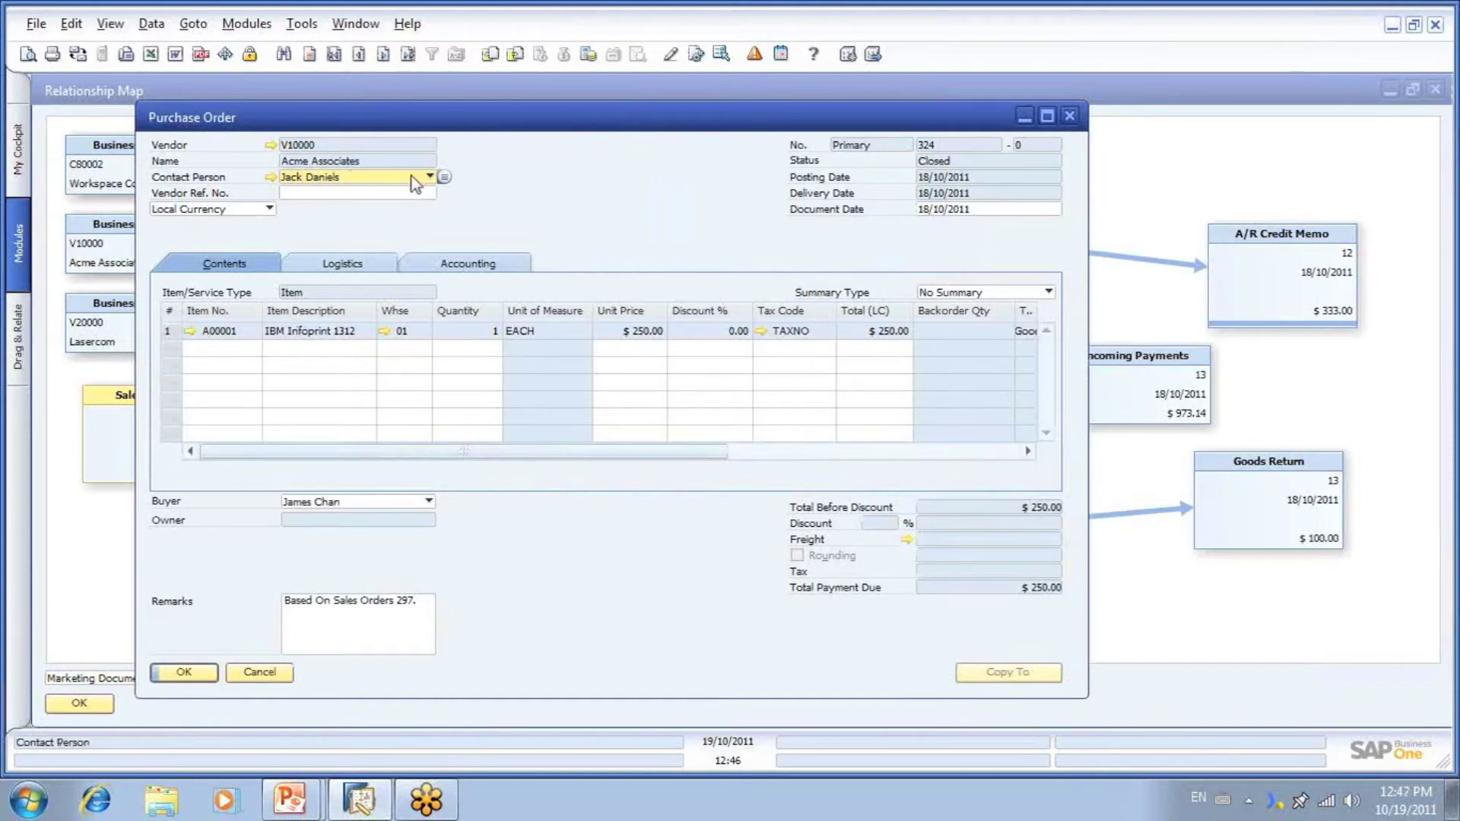
{"action": "left_click", "coordinate": [260, 672]}
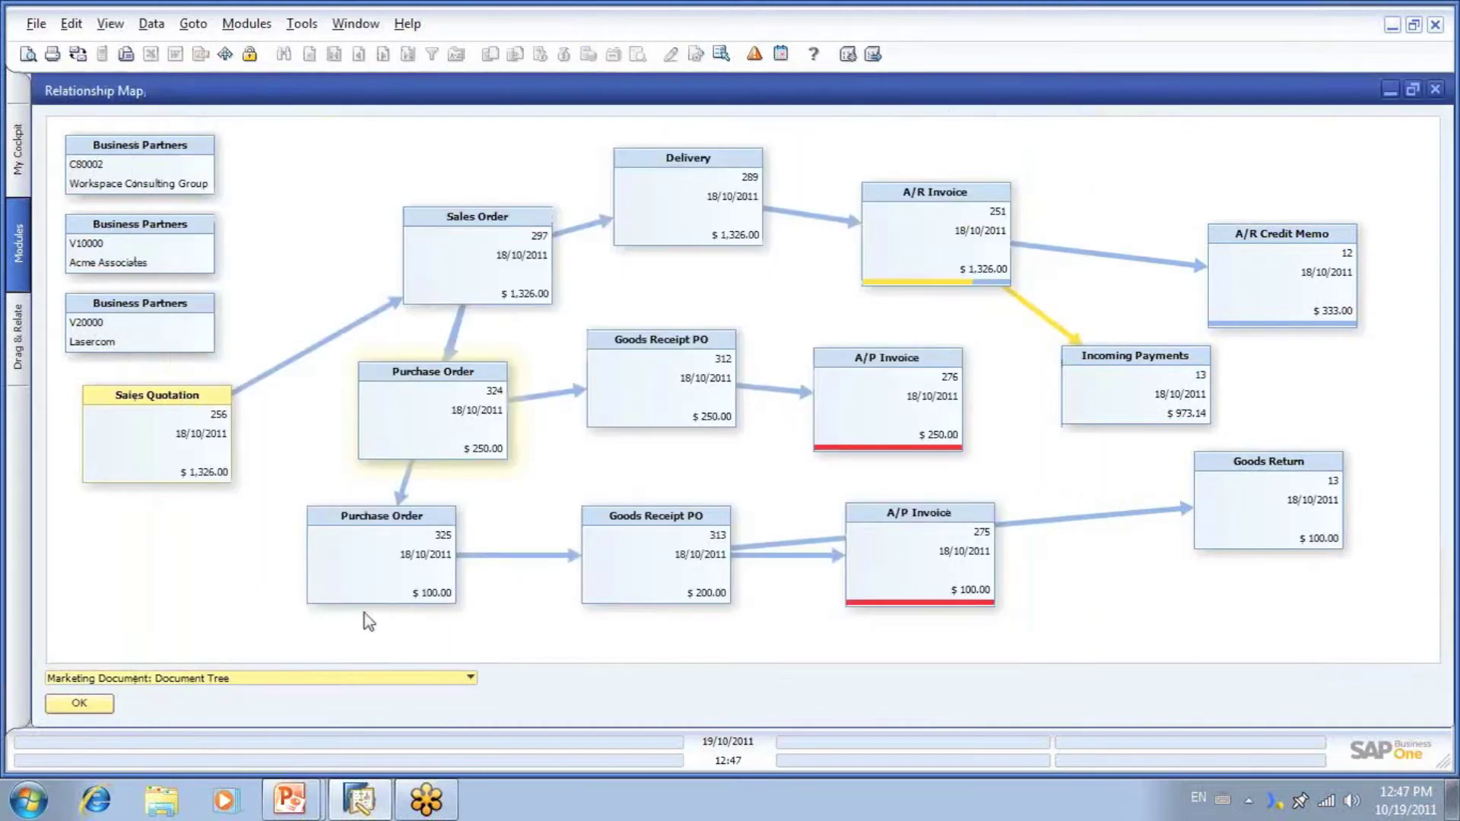
{"action": "double_click", "coordinate": [363, 550]}
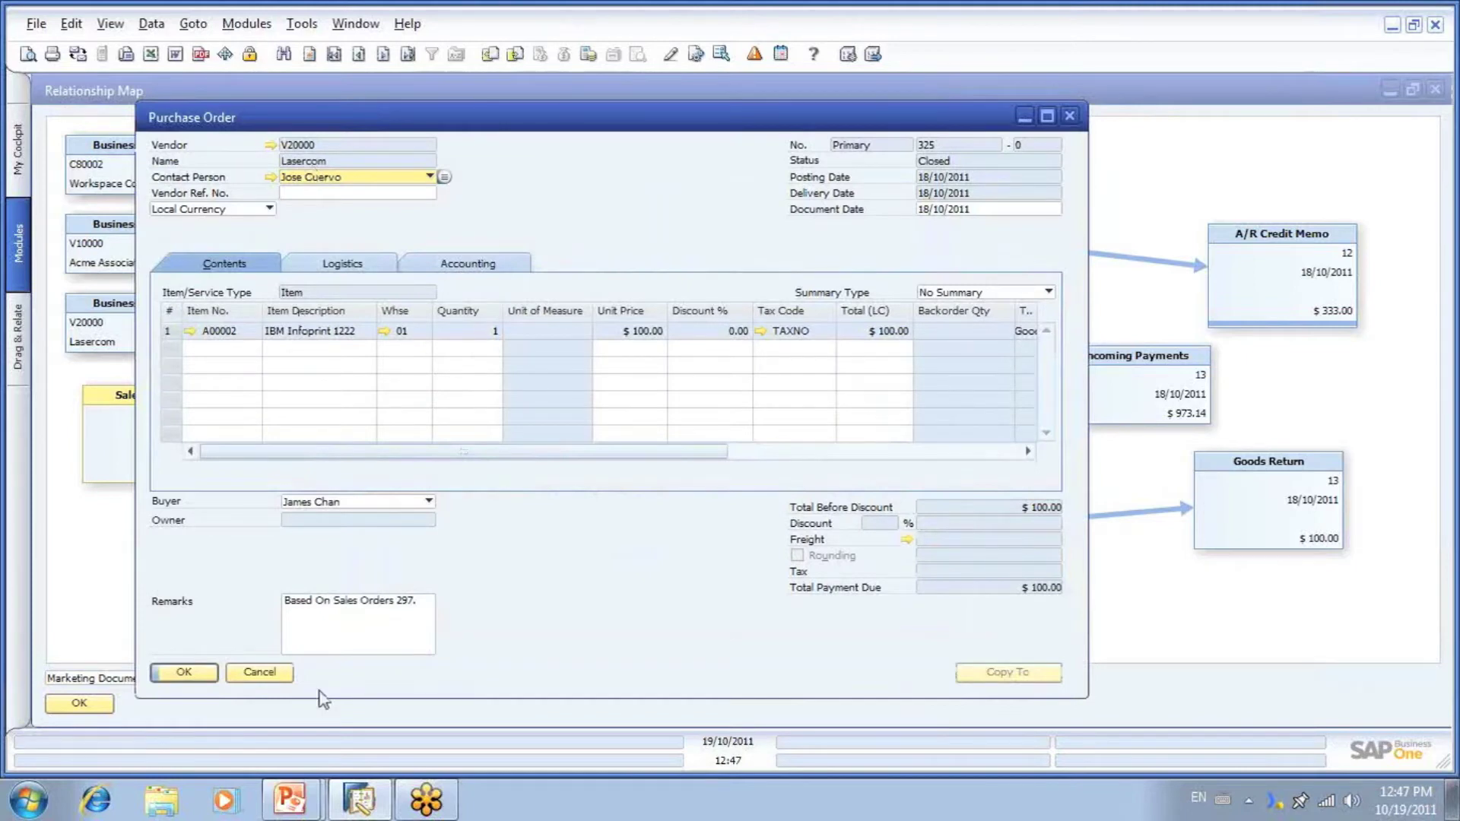
{"action": "left_click", "coordinate": [260, 672]}
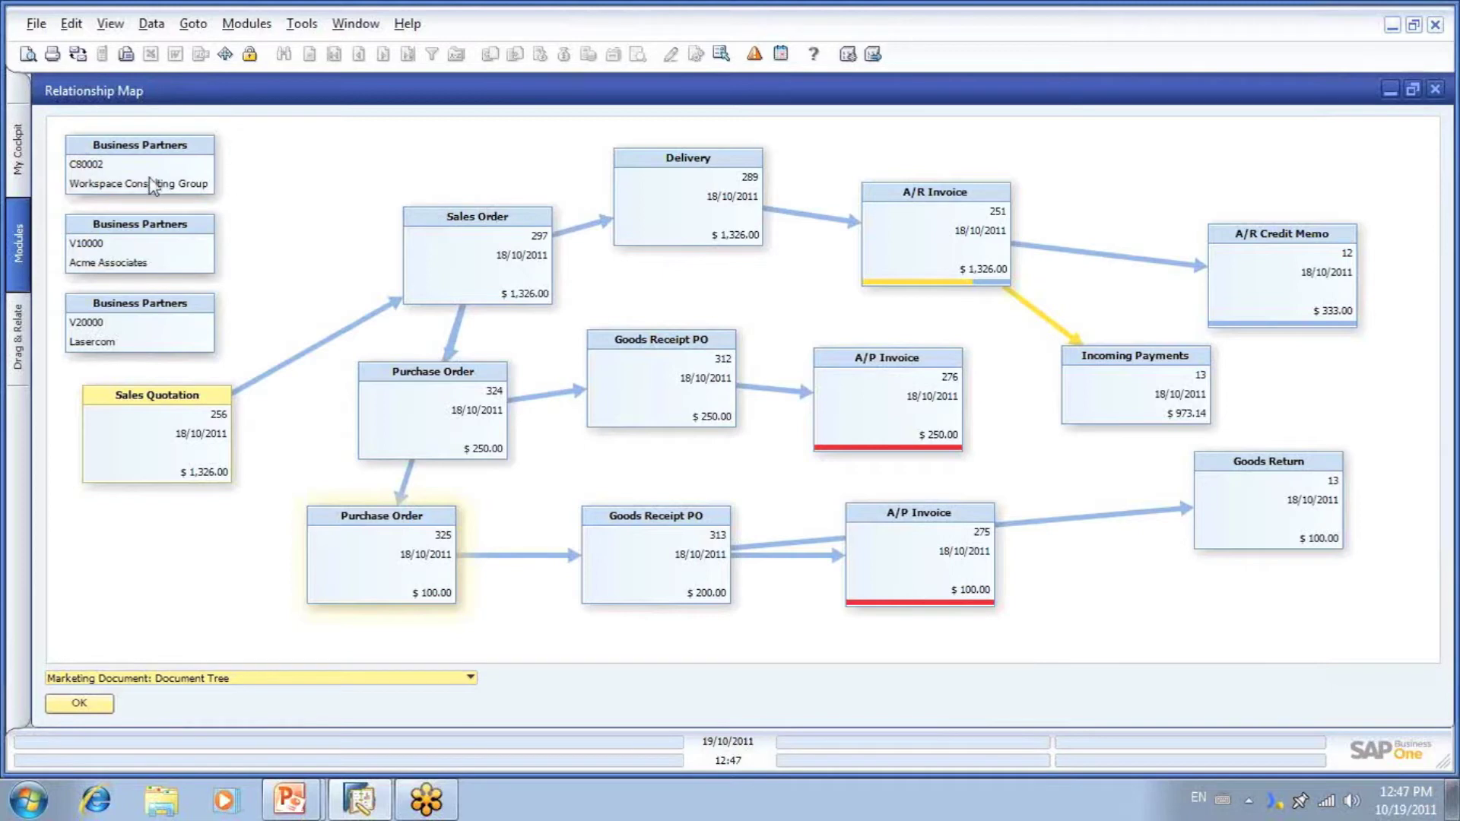
Step: Examine the business partner master data of the vendor Acme Associates from the relationship map
{"action": "left_click", "coordinate": [152, 183]}
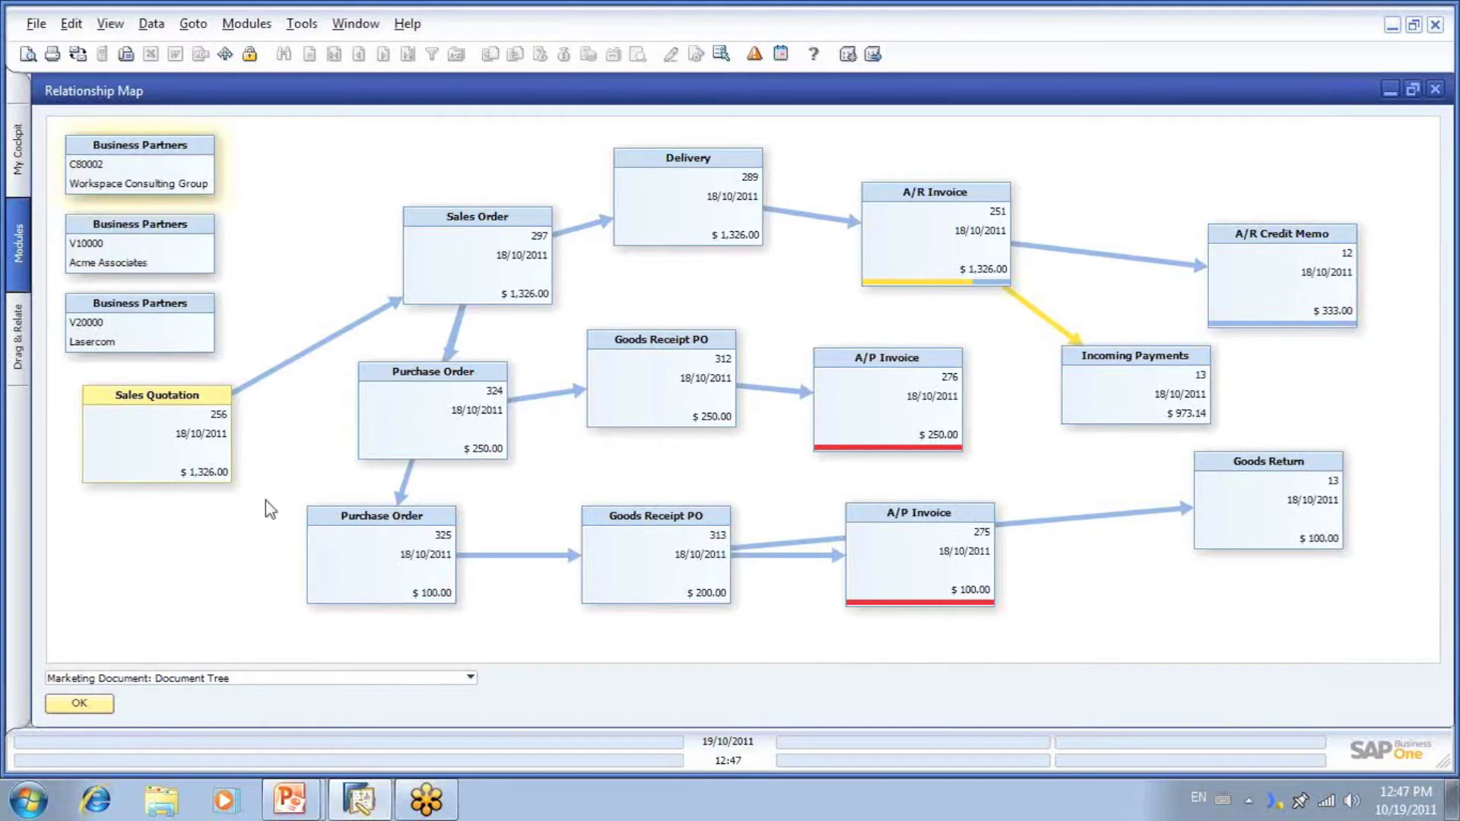
{"action": "double_click", "coordinate": [135, 256]}
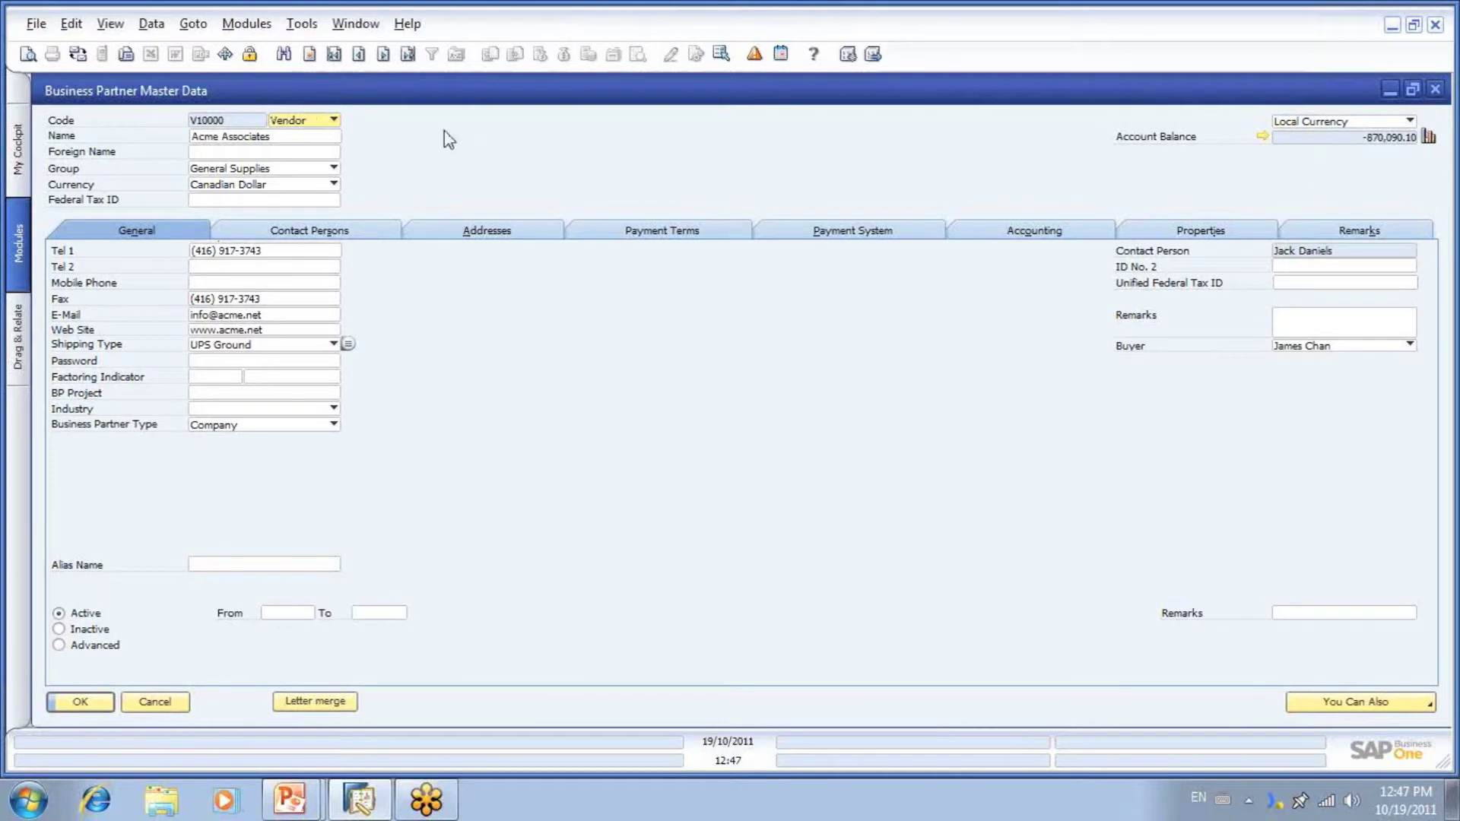
{"action": "left_click", "coordinate": [172, 708]}
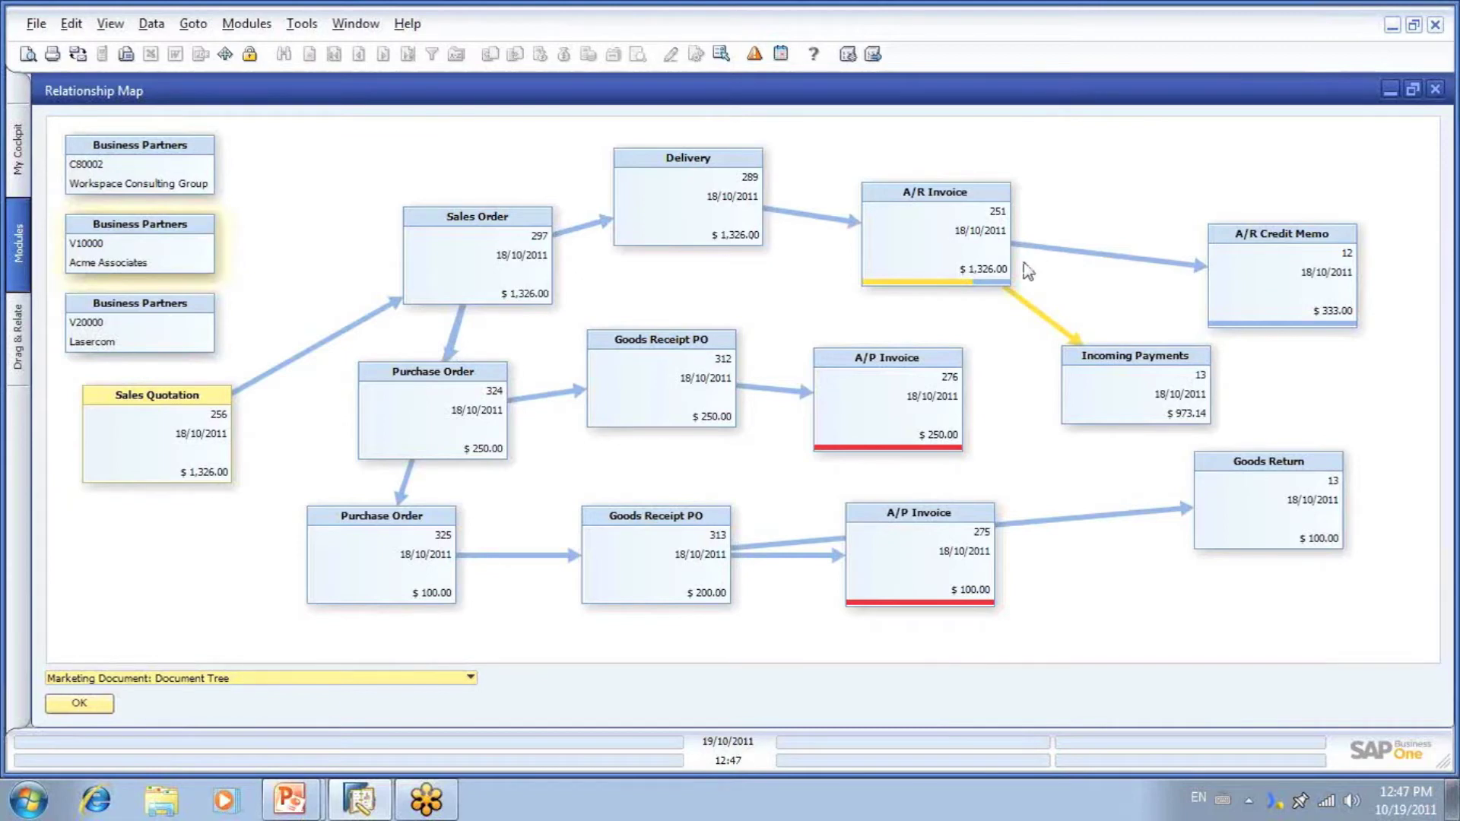
Step: View the A/R credit memo from the relationship map and preview its printed layout
{"action": "double_click", "coordinate": [1247, 261]}
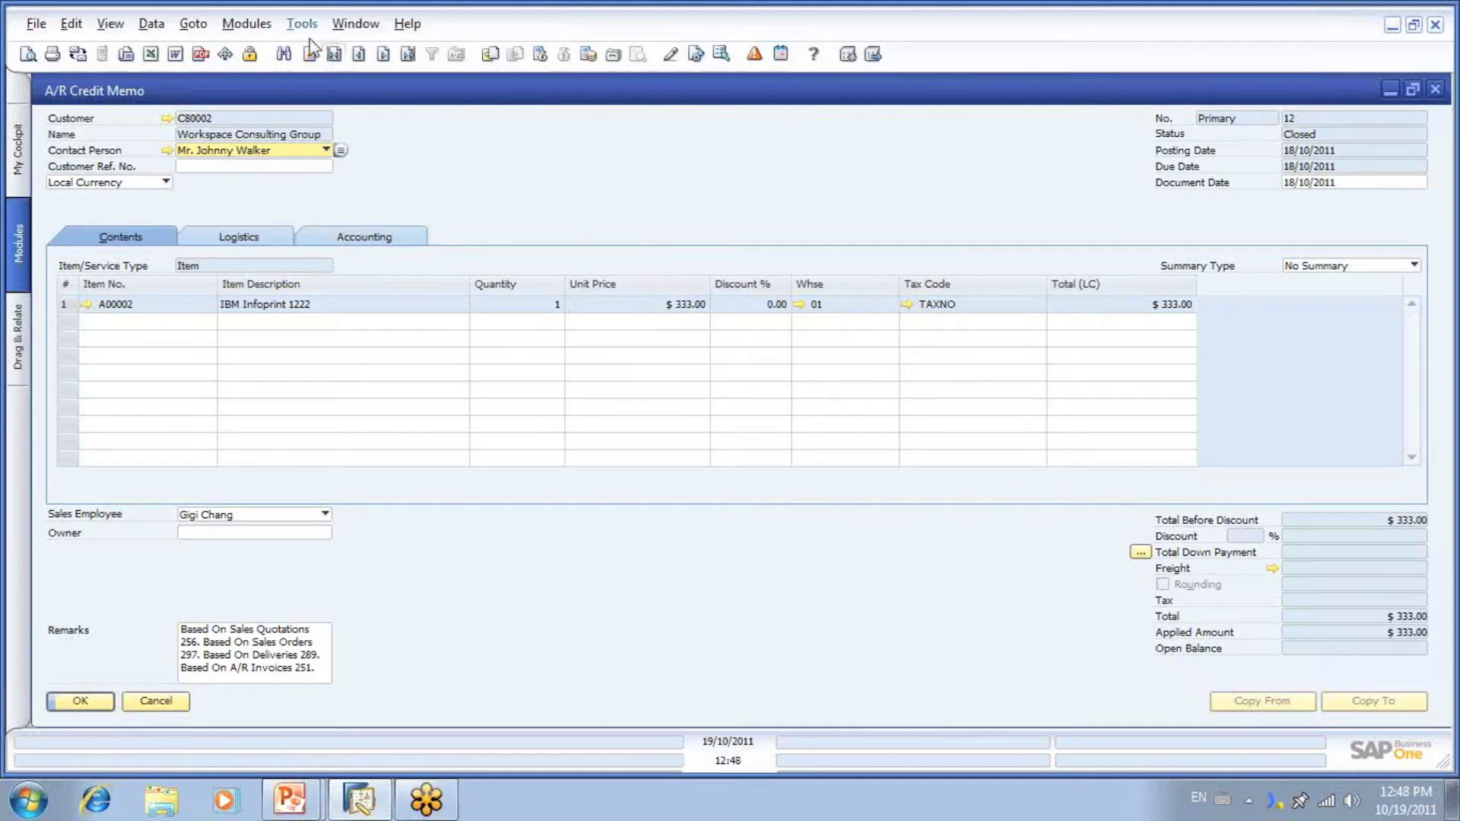
{"action": "left_click", "coordinate": [28, 55]}
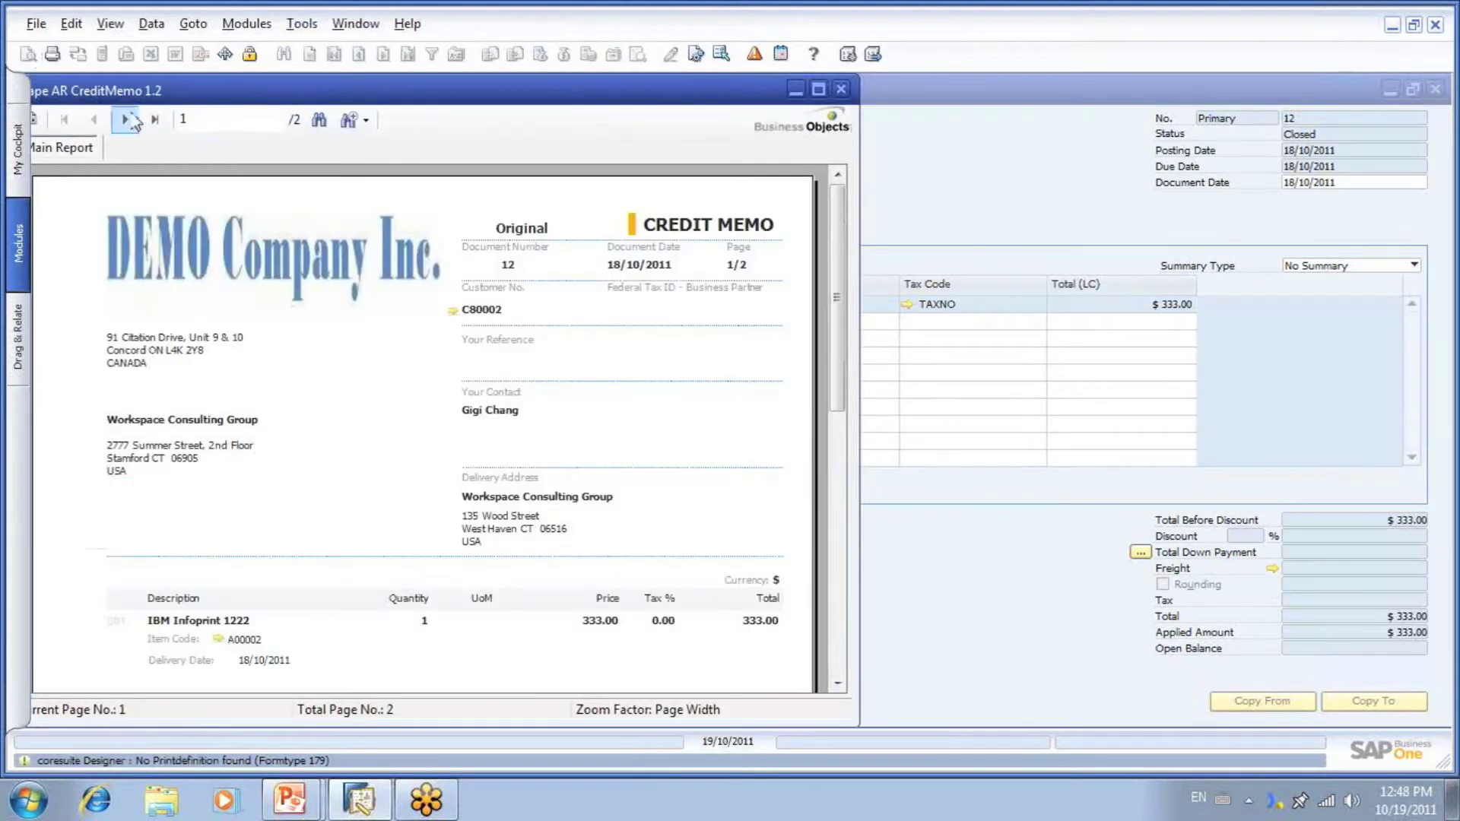
{"action": "left_click", "coordinate": [842, 90]}
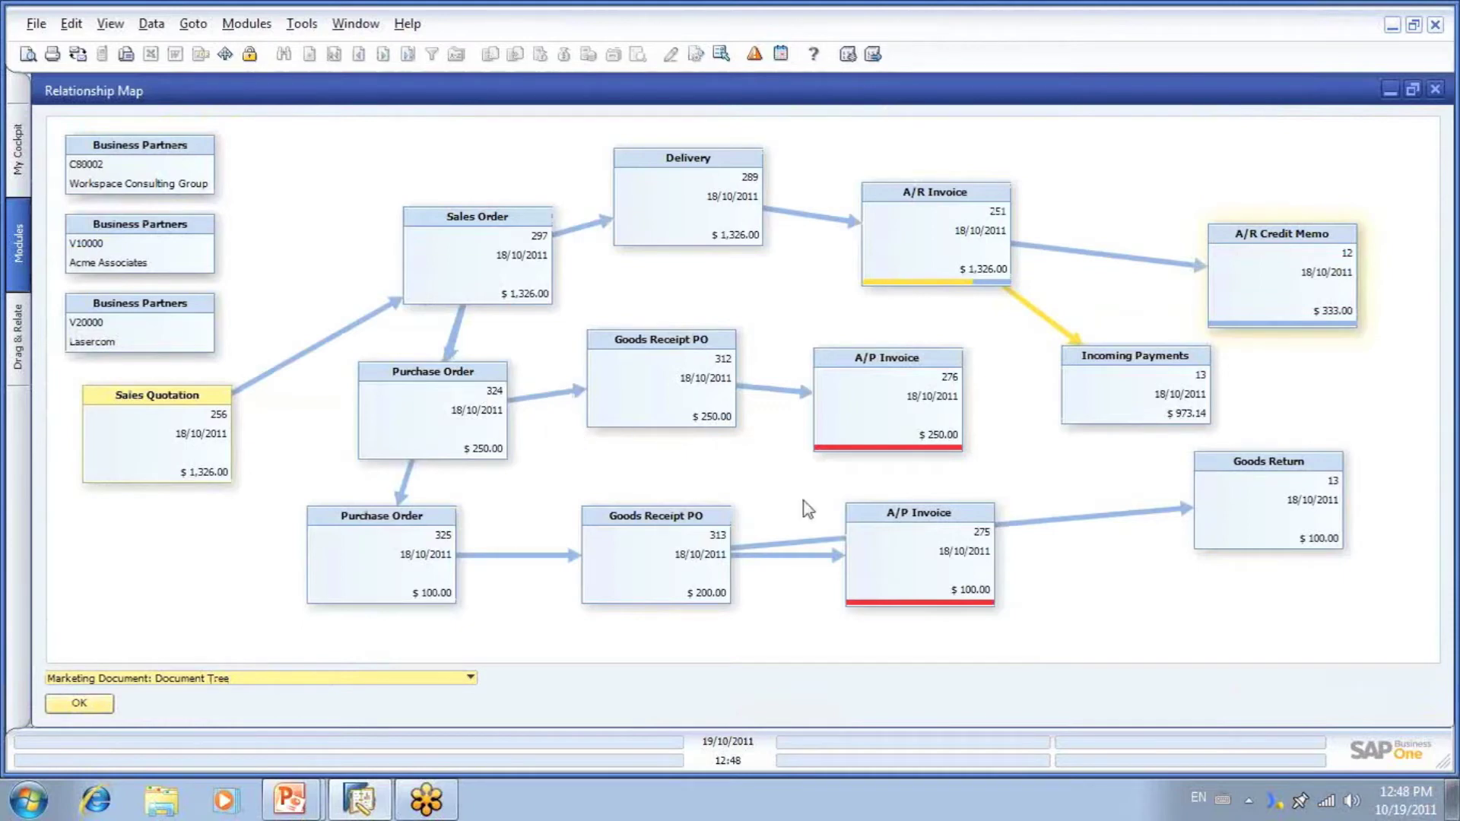
Step: Rearrange the relationship map by moving the $100 A/P invoice lower so the overlapping connection arrows are separated
{"action": "left_click", "coordinate": [906, 571]}
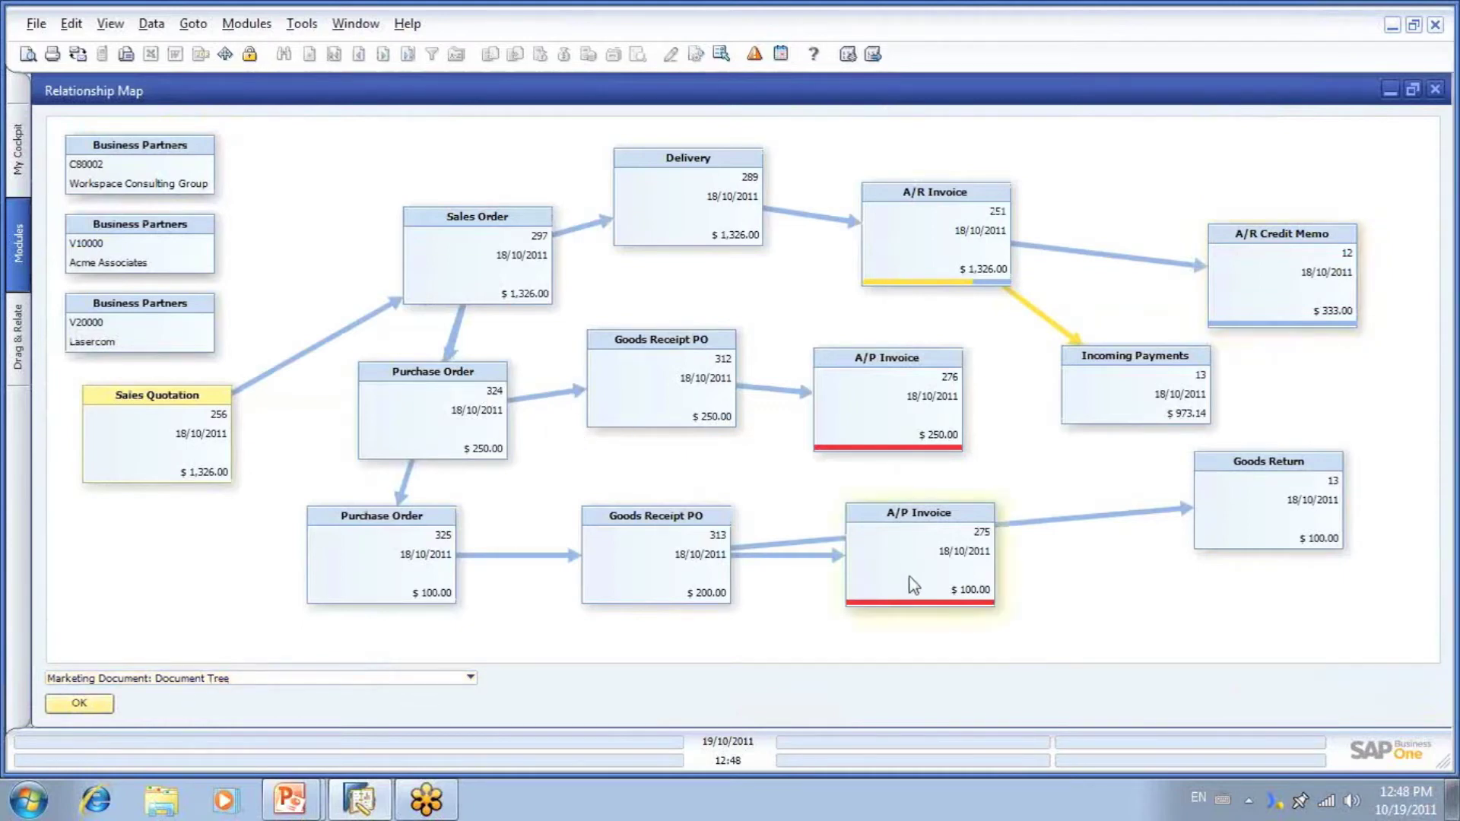
{"action": "left_click_drag", "start_coordinate": [913, 585], "coordinate": [942, 610]}
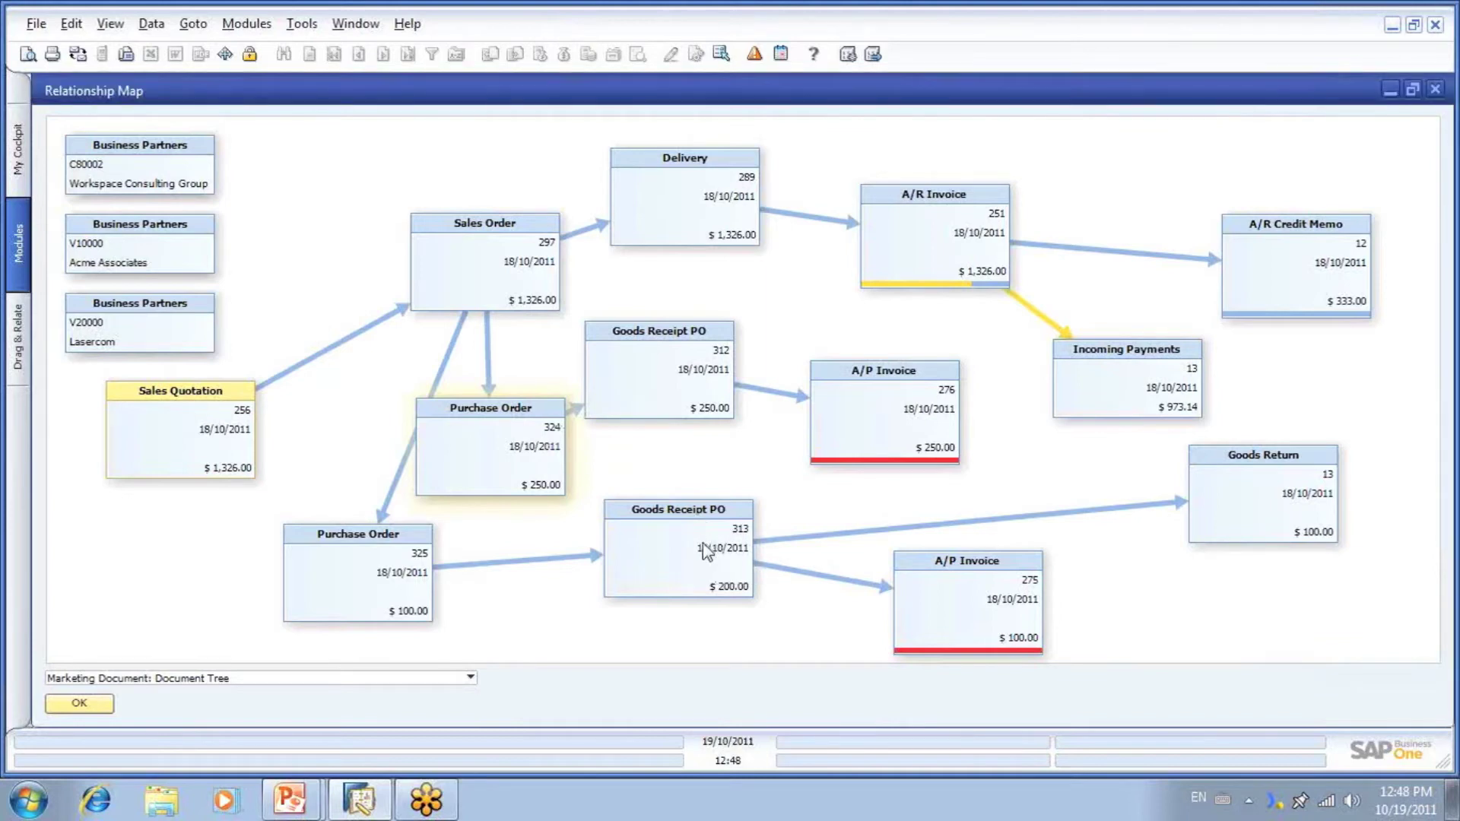
Step: Examine the goods return from the relationship map in a maximized window
{"action": "double_click", "coordinate": [1256, 491]}
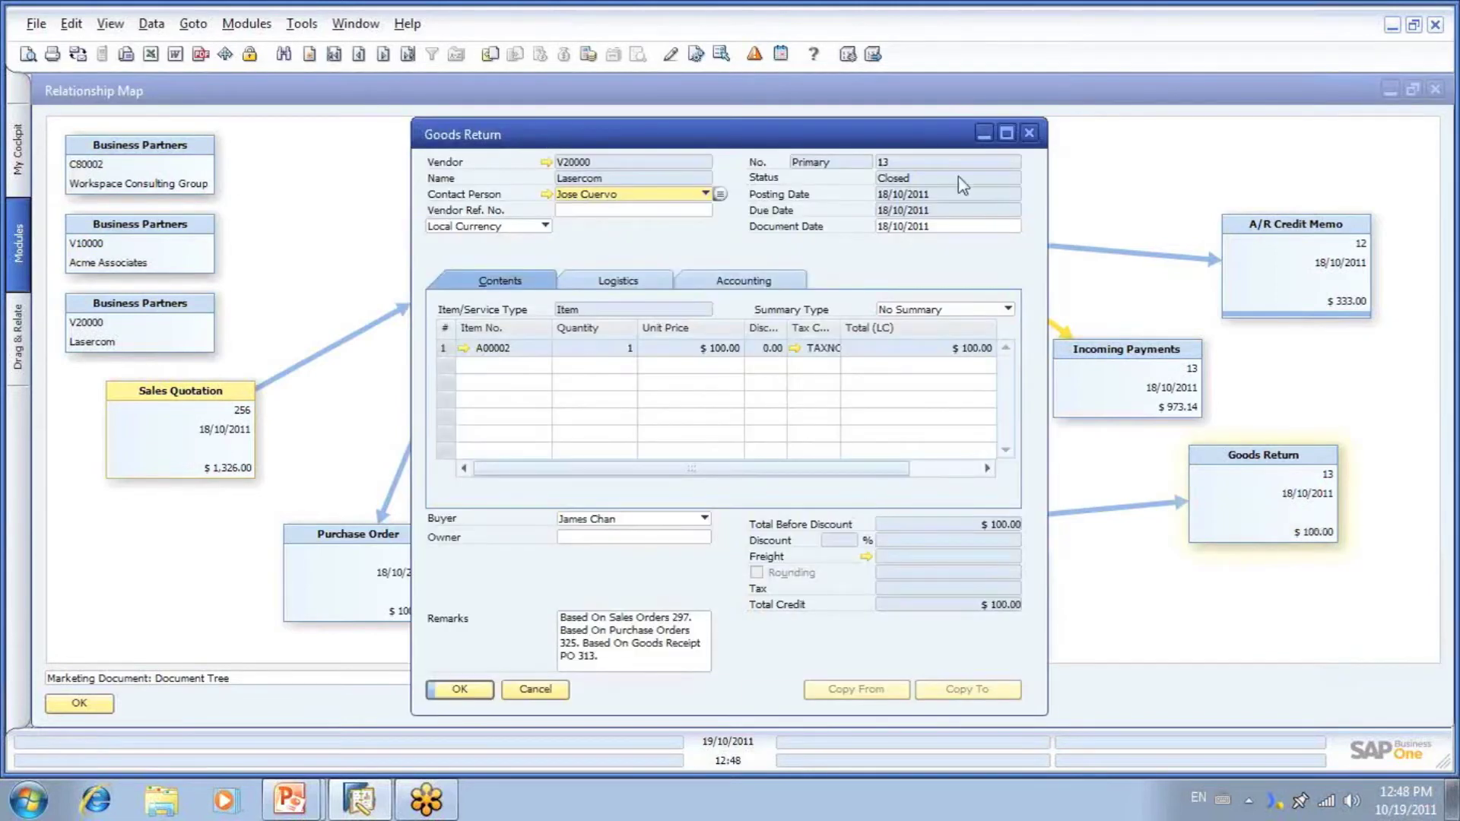
{"action": "left_click", "coordinate": [1011, 138]}
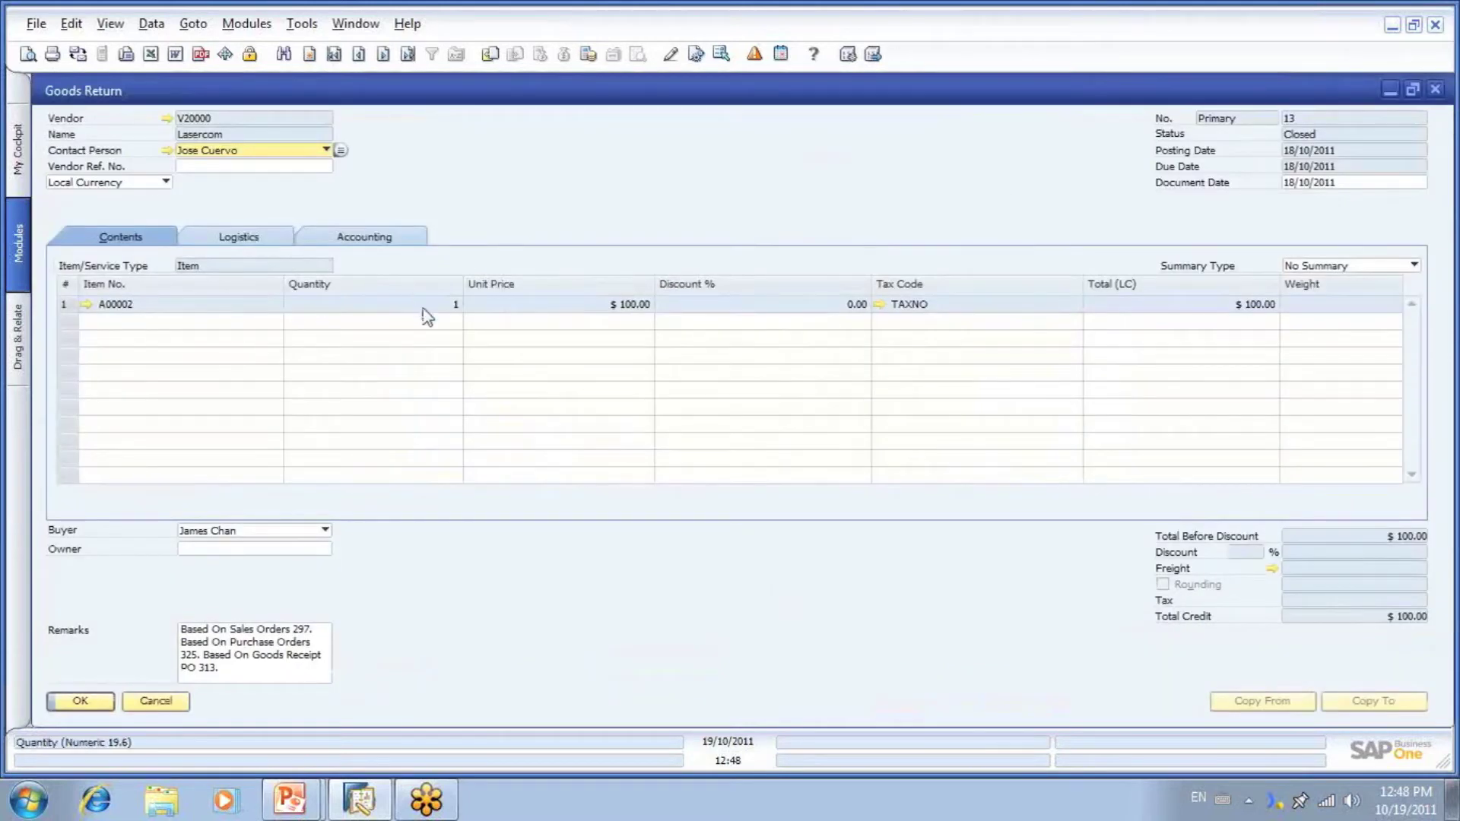
{"action": "left_click", "coordinate": [154, 701]}
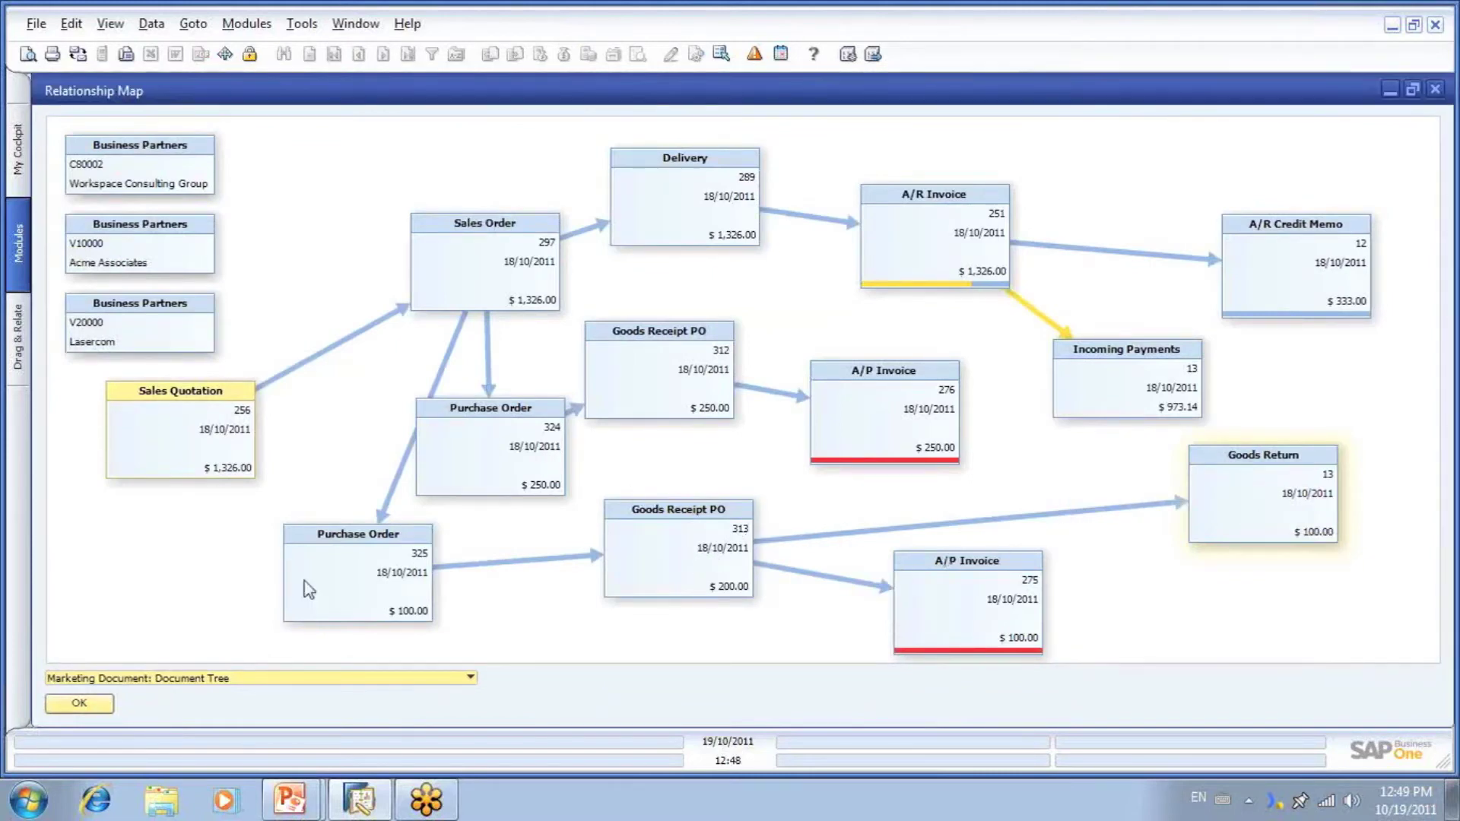
Step: Check the item and quantity on the $100 purchase order and return to the relationship map
{"action": "left_click", "coordinate": [327, 576]}
{"action": "double_click", "coordinate": [327, 576]}
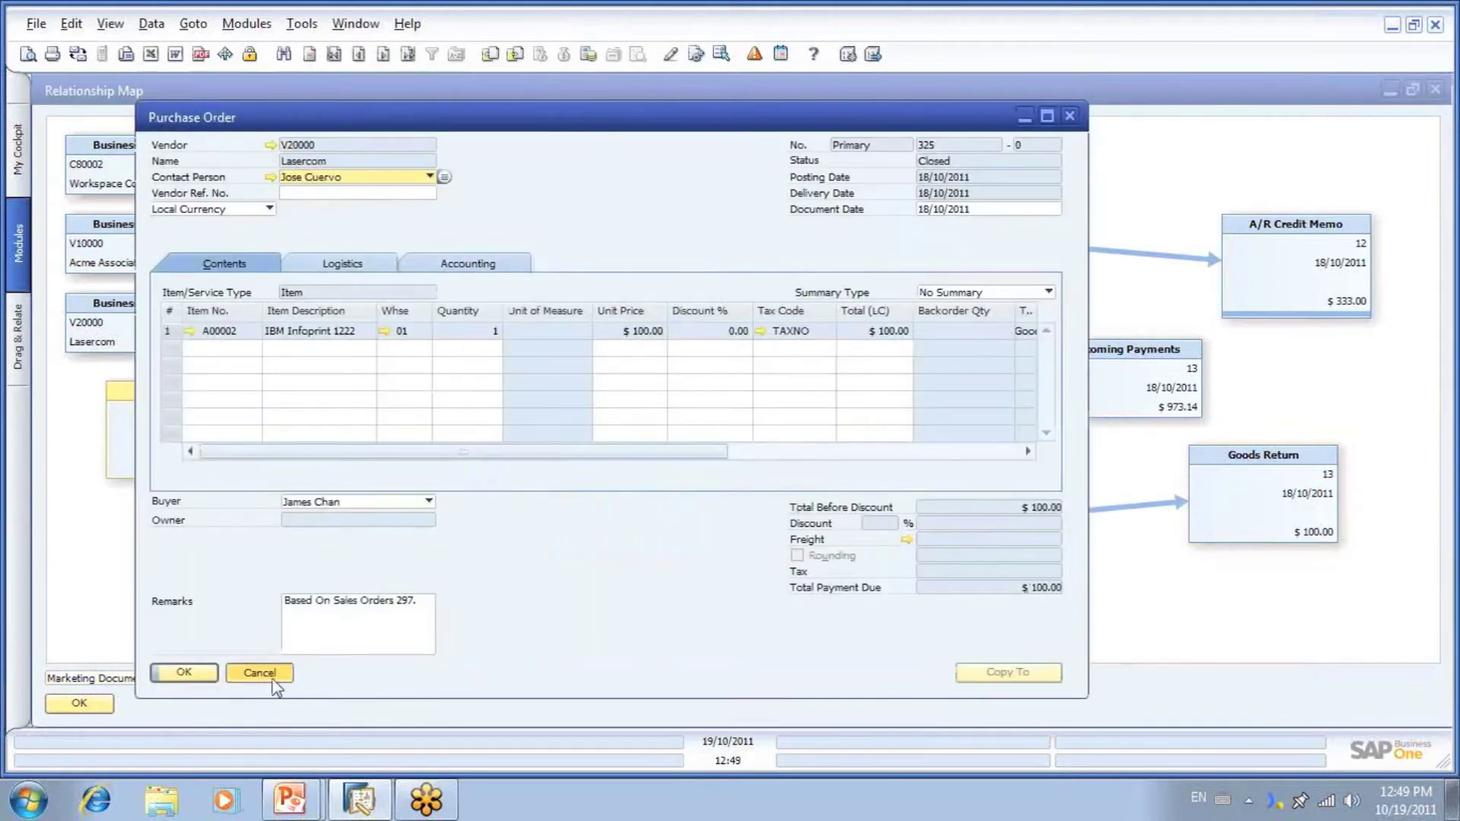
{"action": "left_click", "coordinate": [261, 668]}
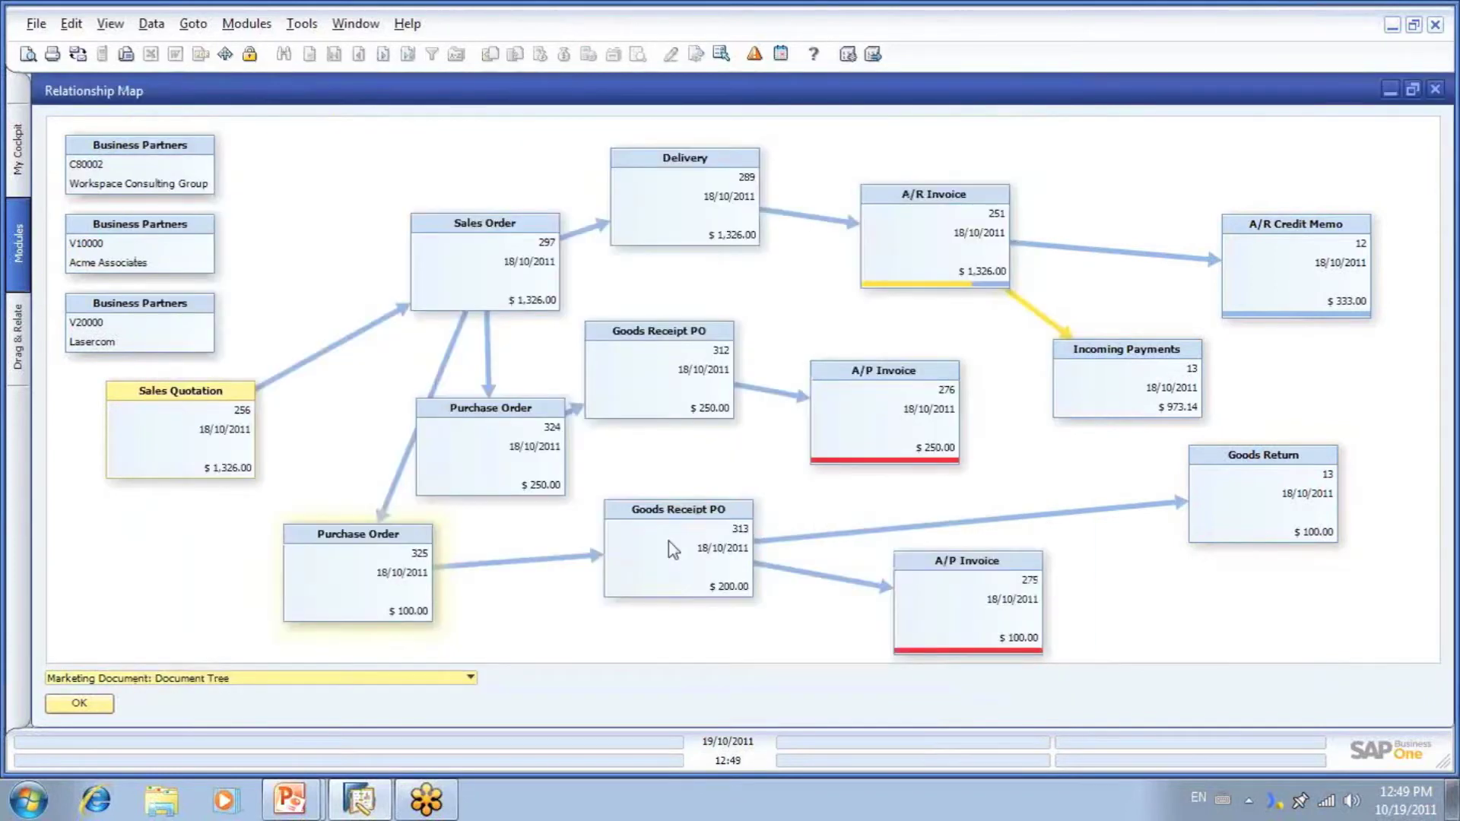
{"action": "left_click", "coordinate": [519, 456]}
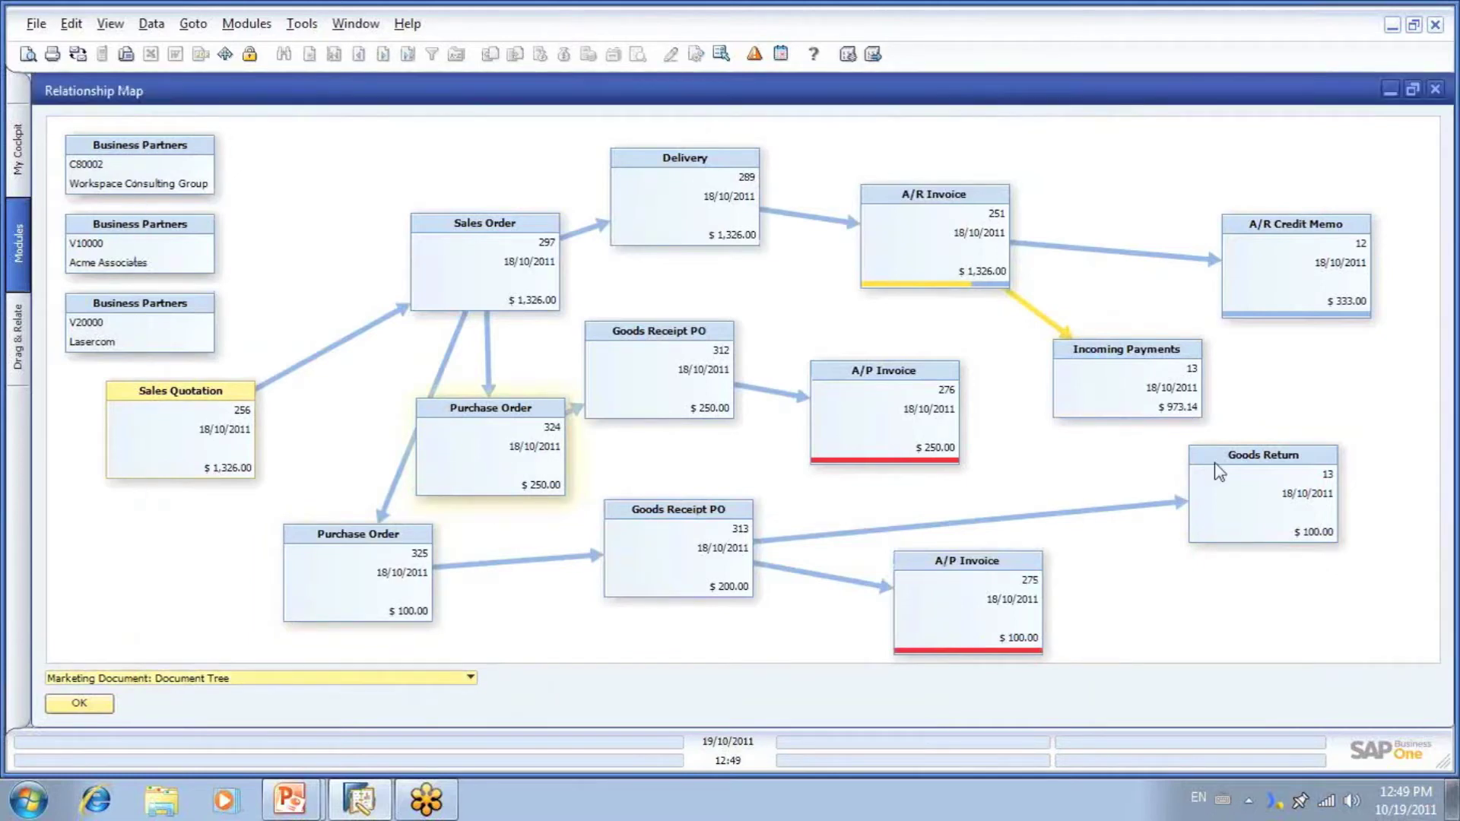
Step: Check the quantity on the $200 goods receipt PO and open its base purchase order for comparison
{"action": "left_click", "coordinate": [712, 571]}
{"action": "double_click", "coordinate": [712, 571]}
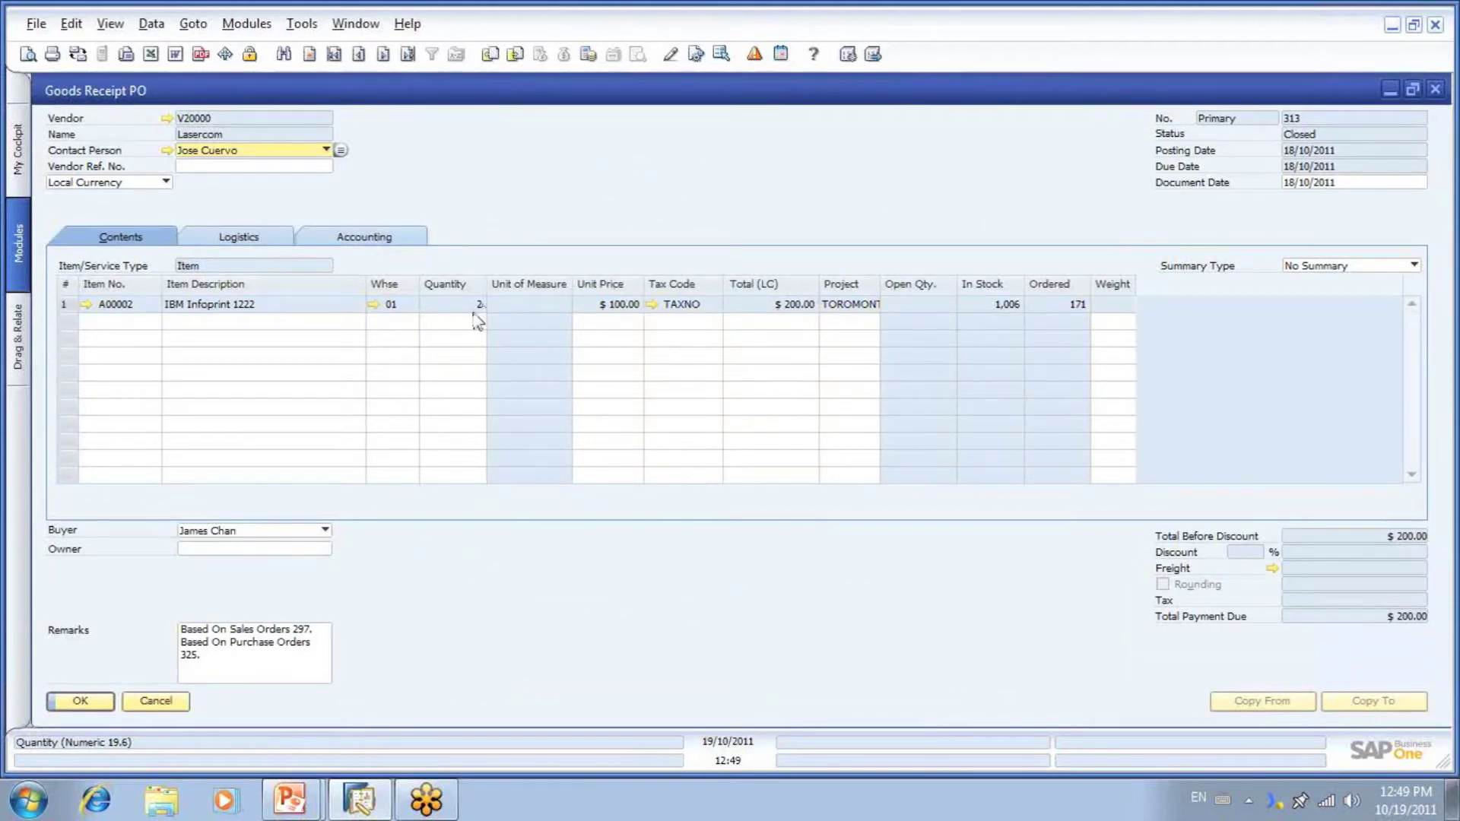
{"action": "left_click", "coordinate": [490, 53]}
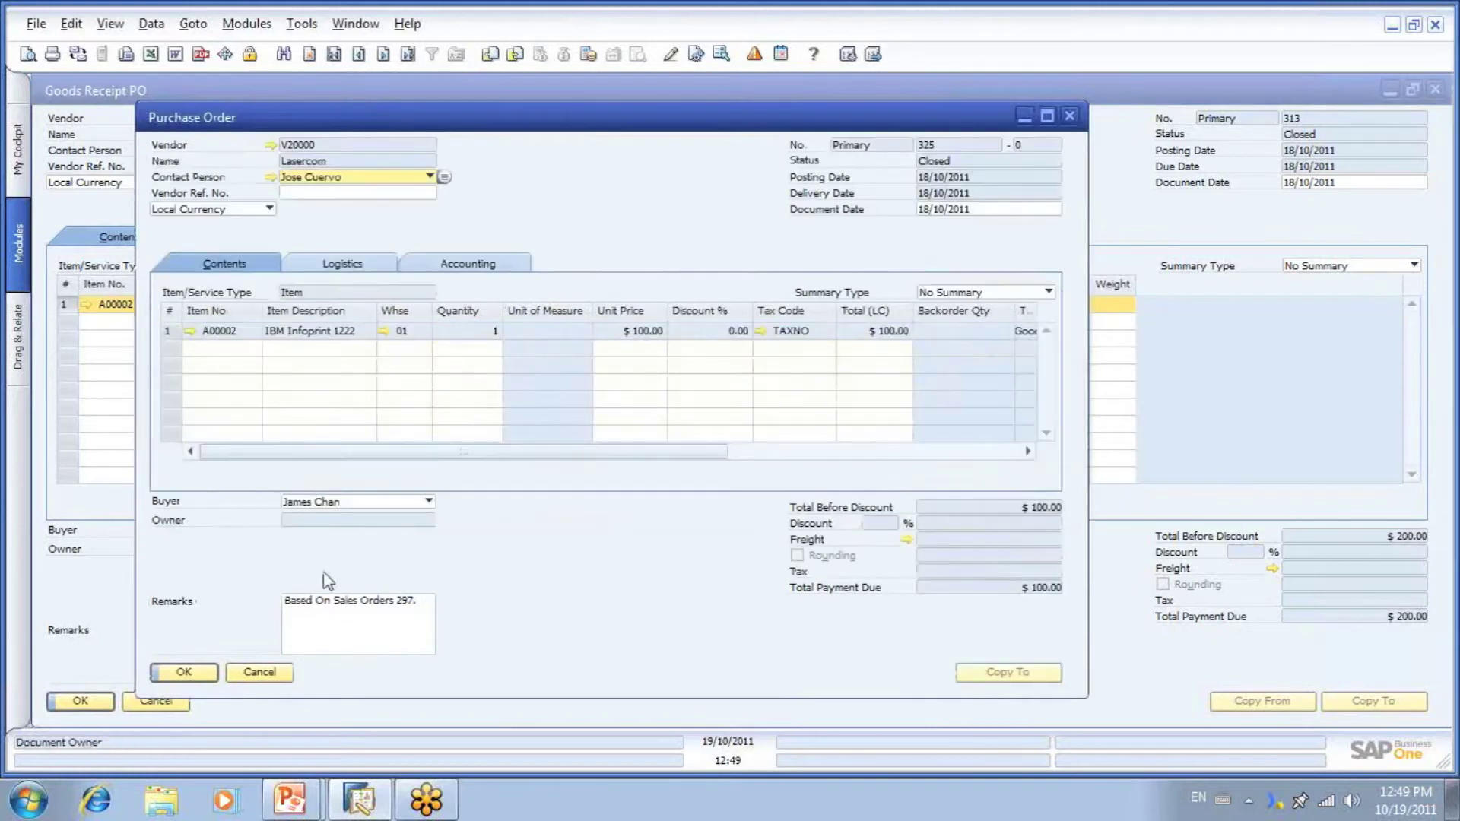
Step: Close the purchase order and goods receipt PO, and open a relationship map centred on the $333 A/R credit memo
{"action": "left_click", "coordinate": [258, 673]}
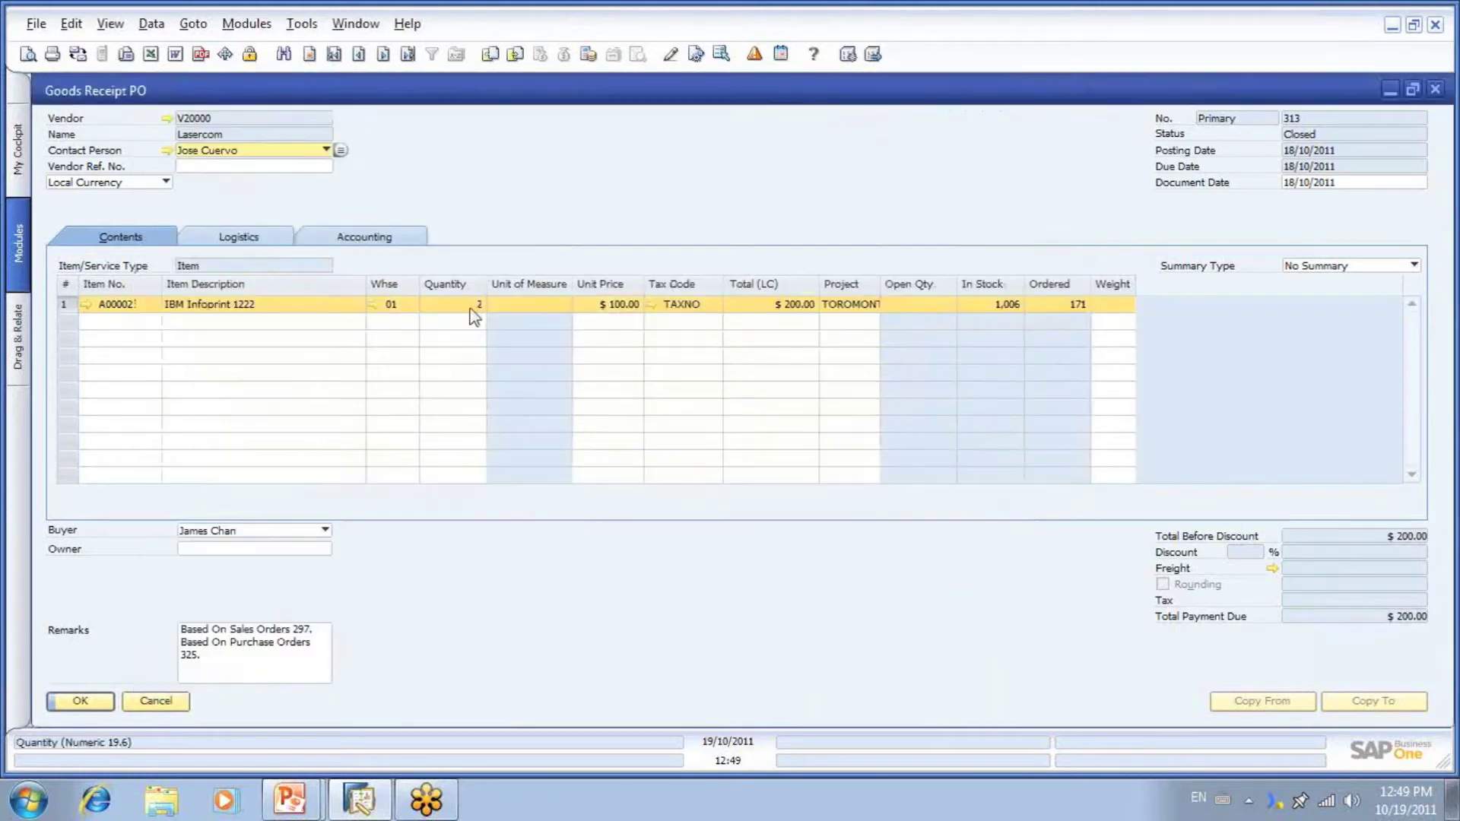
{"action": "left_click", "coordinate": [158, 706]}
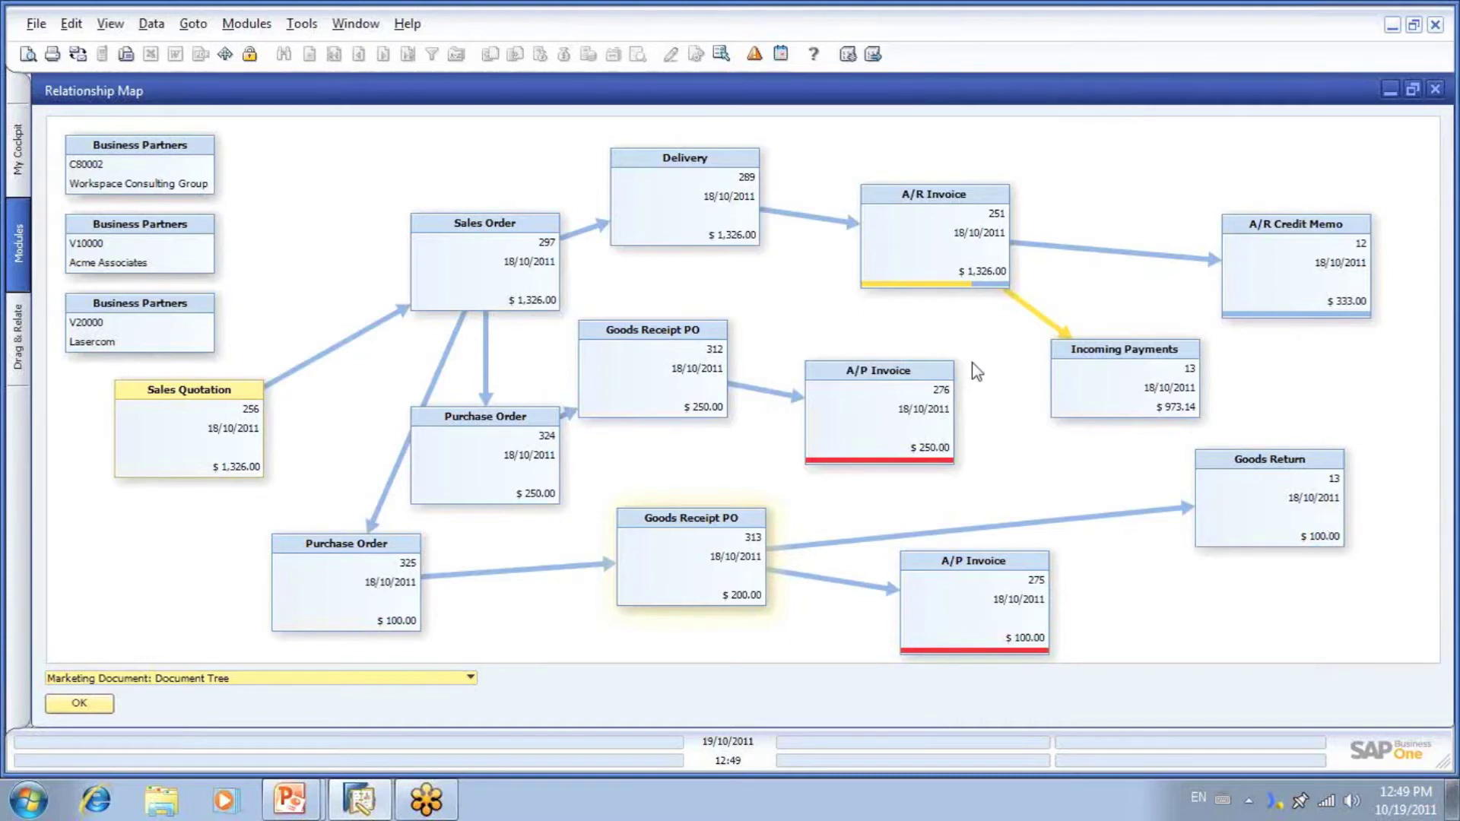
{"action": "left_click", "coordinate": [1285, 266]}
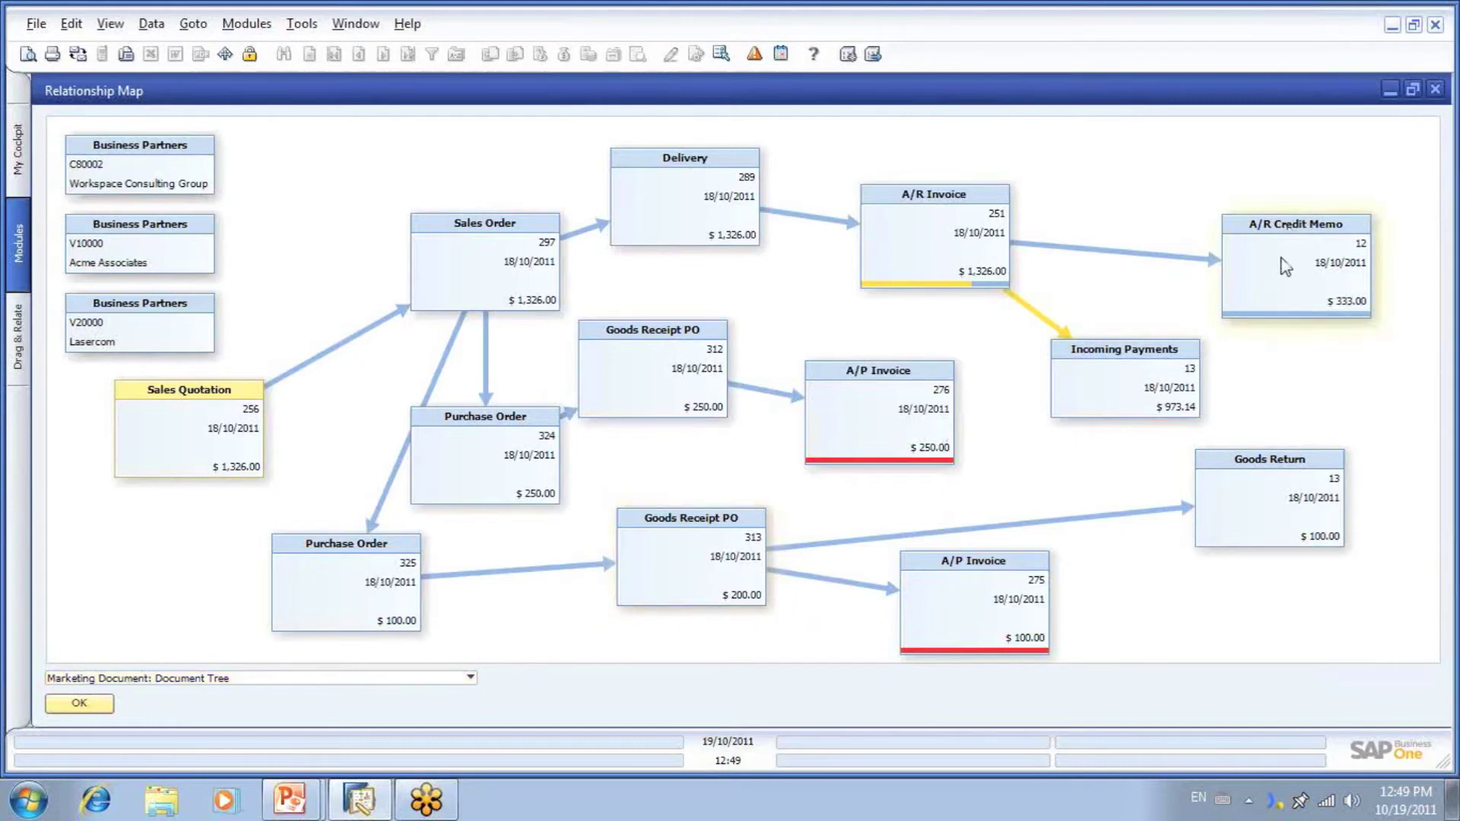
{"action": "double_click", "coordinate": [1284, 266]}
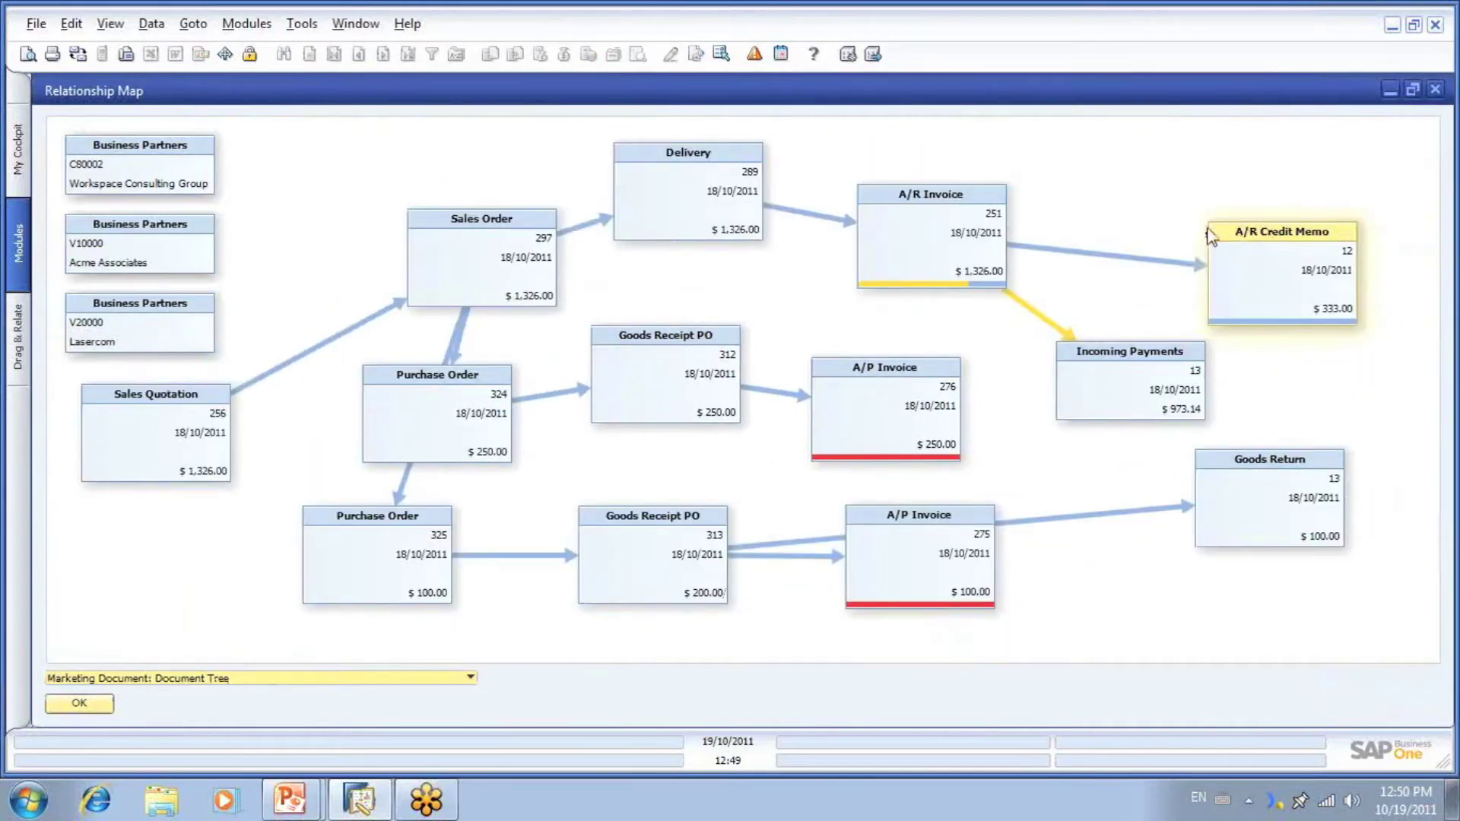
Step: Examine the A/R credit memo's Posting Details and Related Items views, and return to the sales quotation's relationship map
{"action": "left_click", "coordinate": [449, 676]}
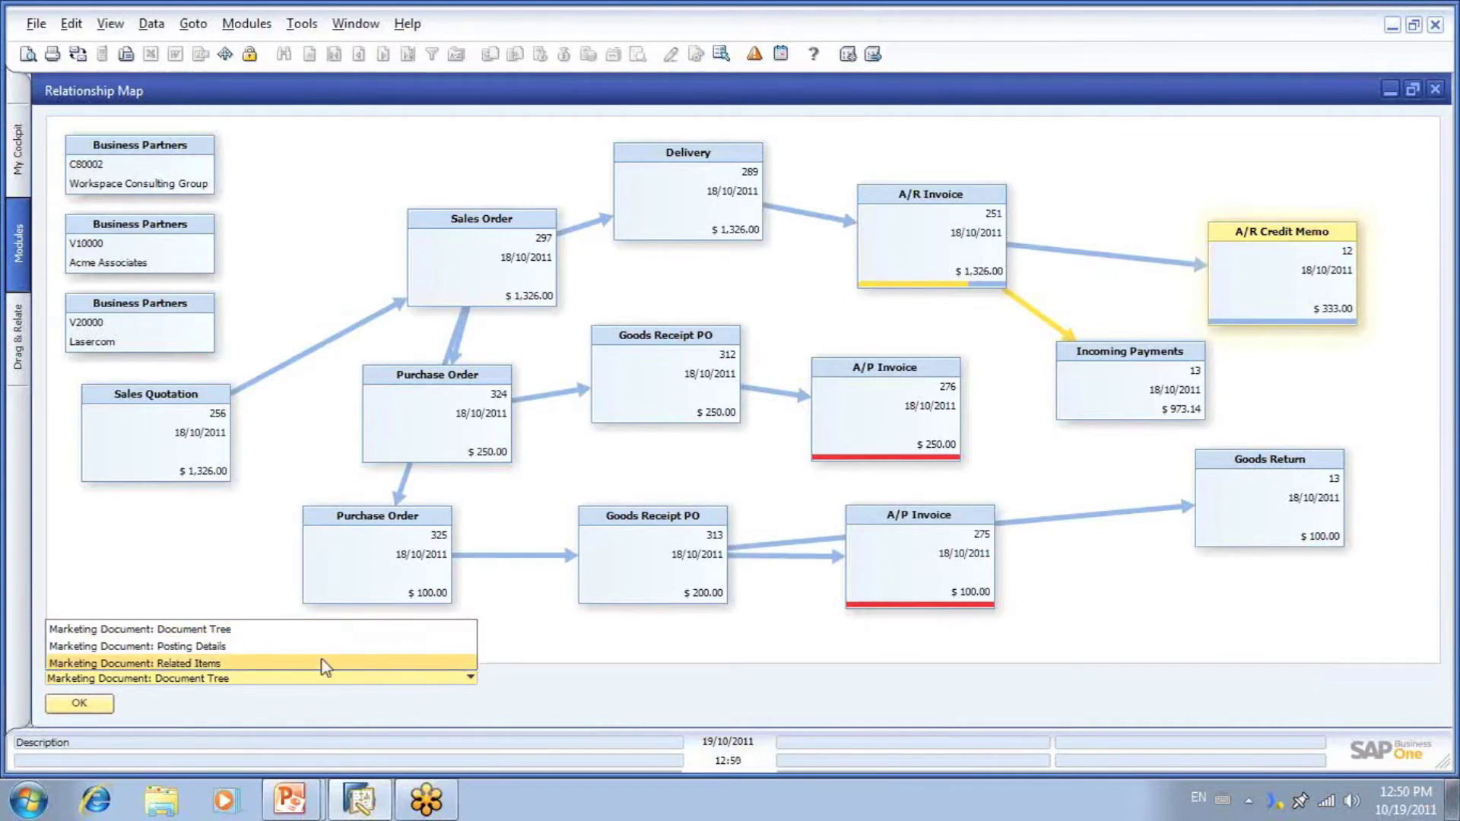
{"action": "left_click", "coordinate": [197, 648]}
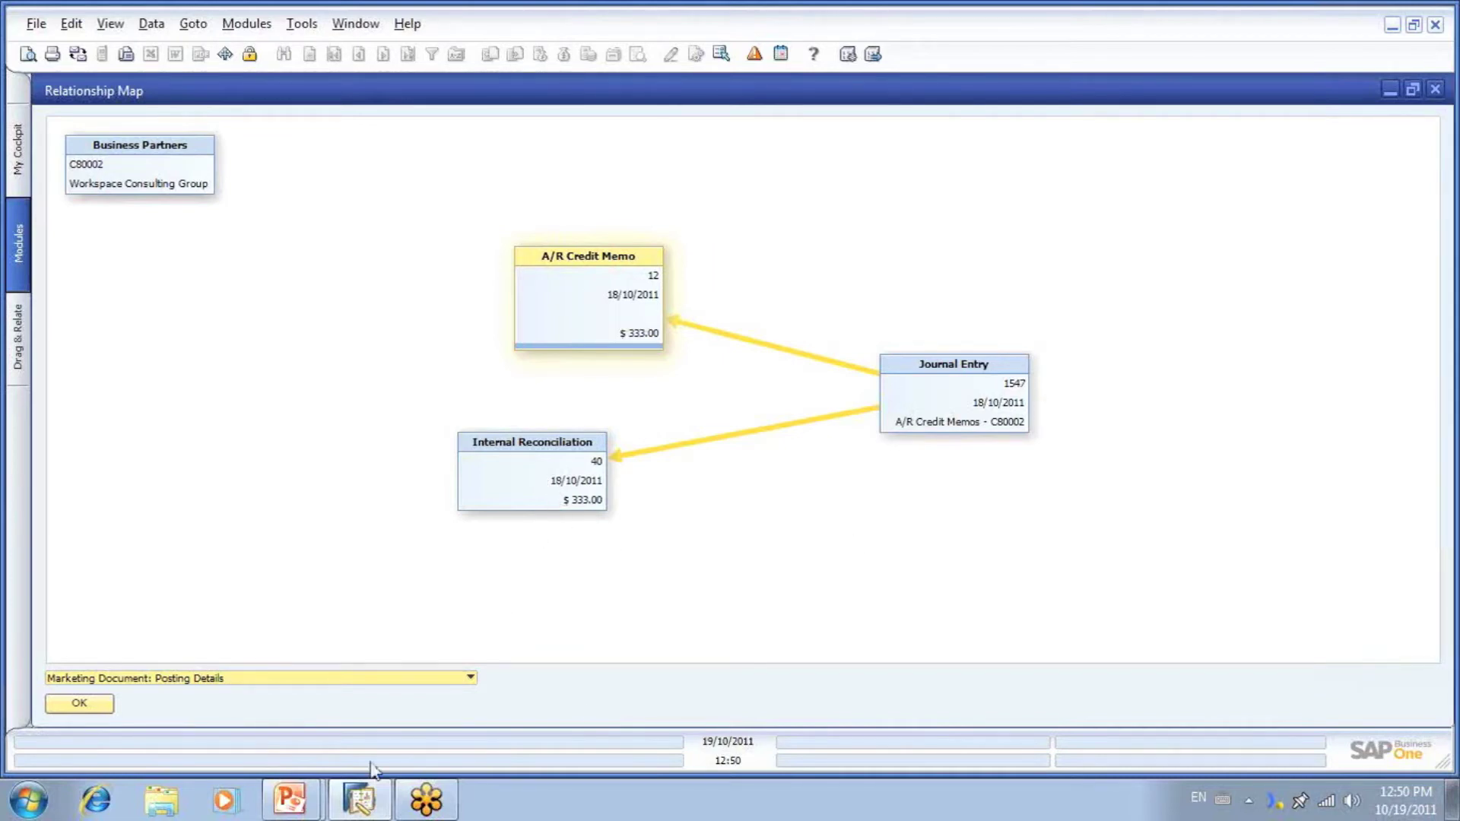
{"action": "left_click", "coordinate": [466, 684]}
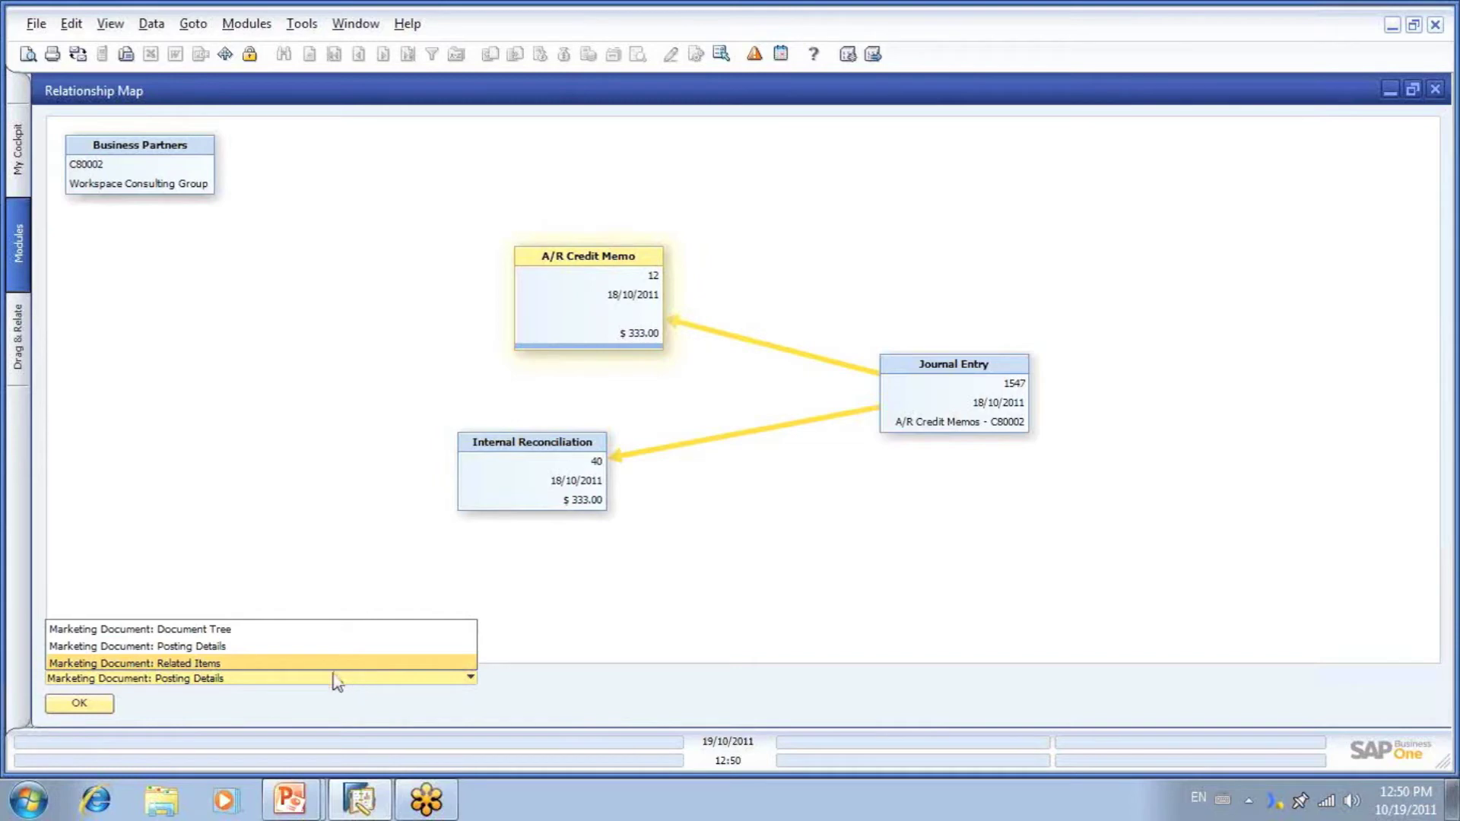
{"action": "left_click", "coordinate": [220, 662]}
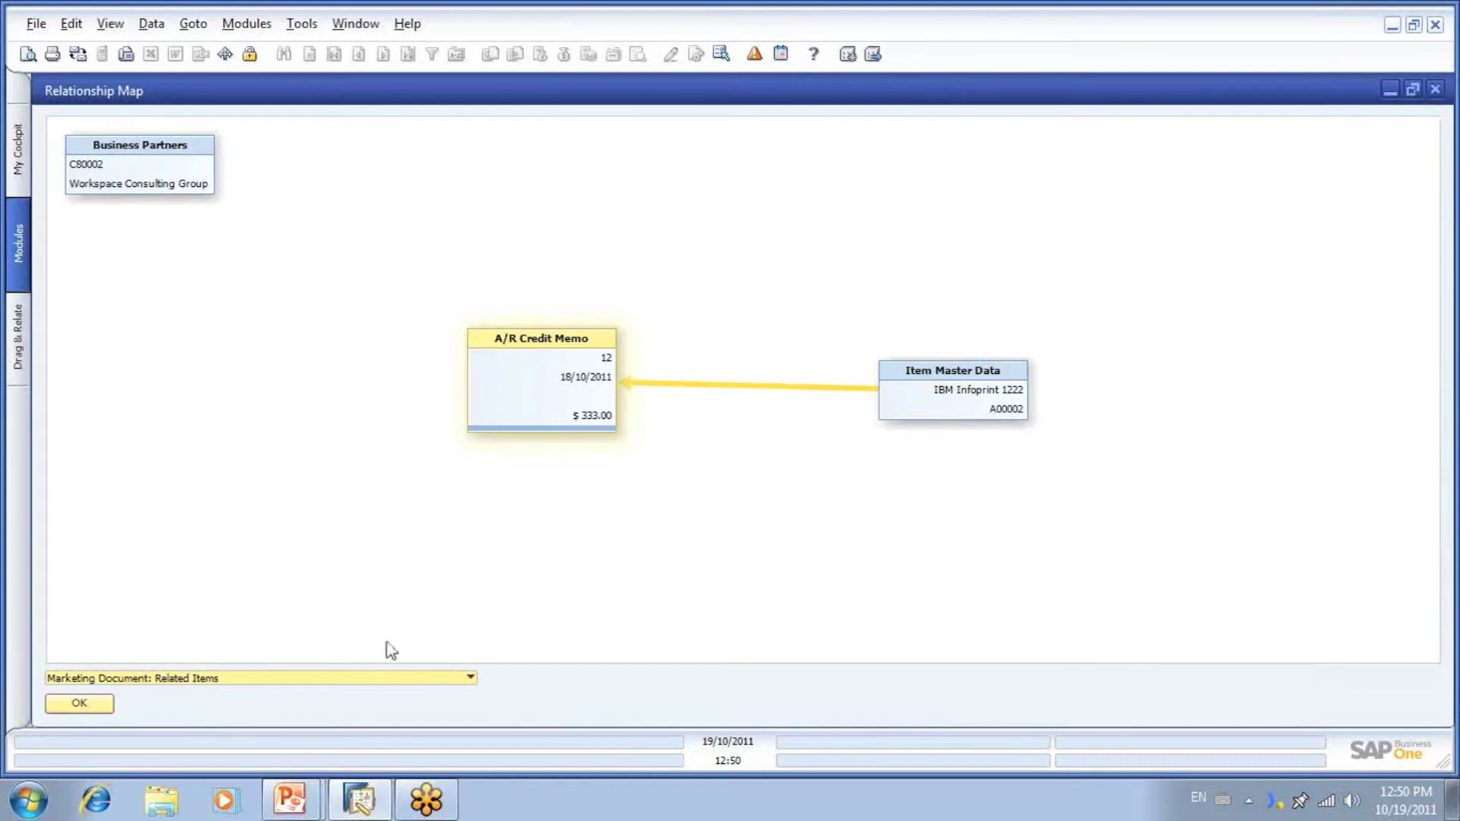
{"action": "left_click", "coordinate": [93, 706]}
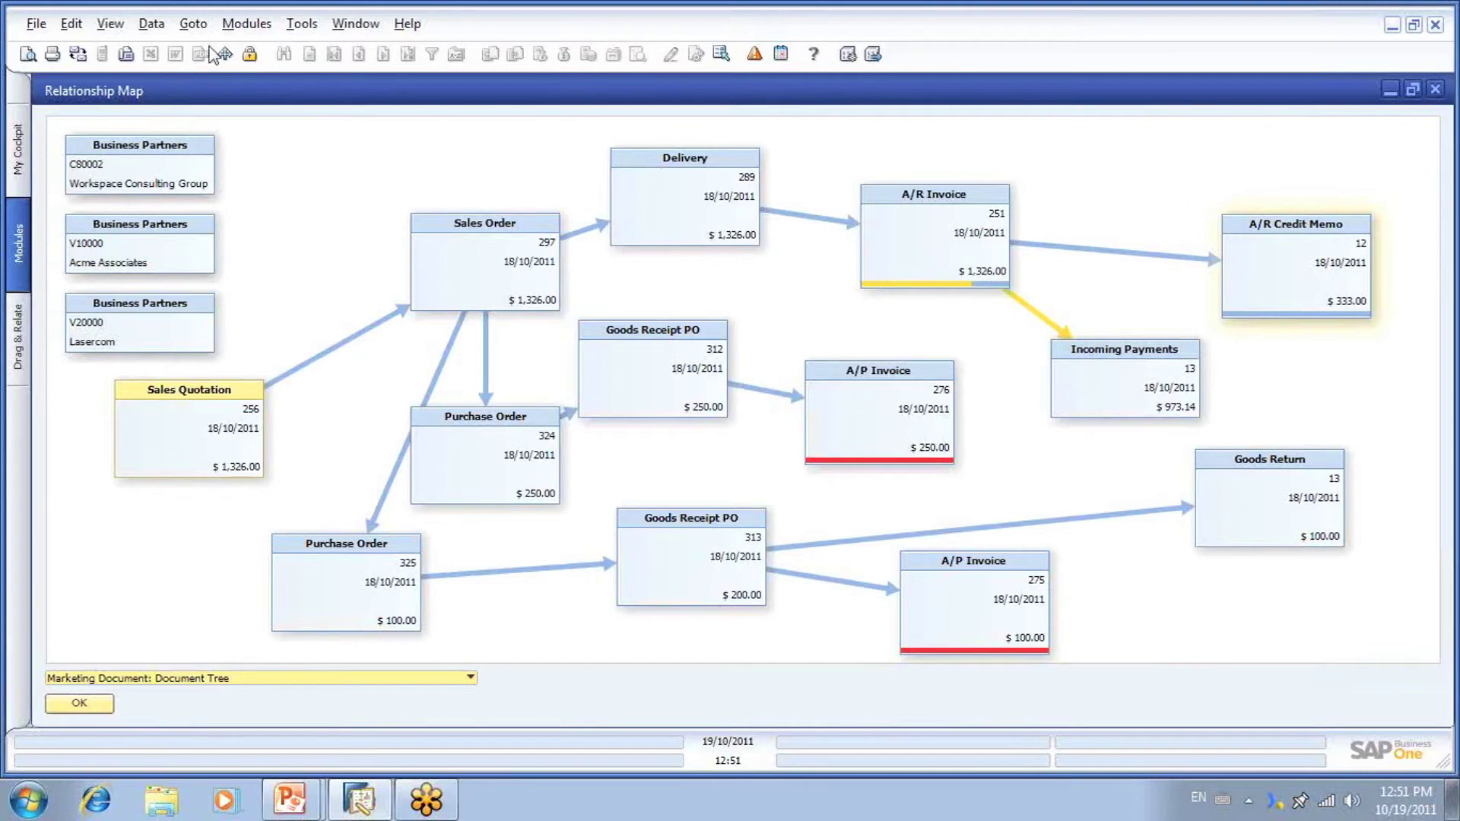
Step: Check a user's Relationship Map permission among the General subjects in the general authorizations, and leave the window without changes
{"action": "left_click", "coordinate": [245, 25]}
{"action": "mouse_move", "coordinate": [358, 57]}
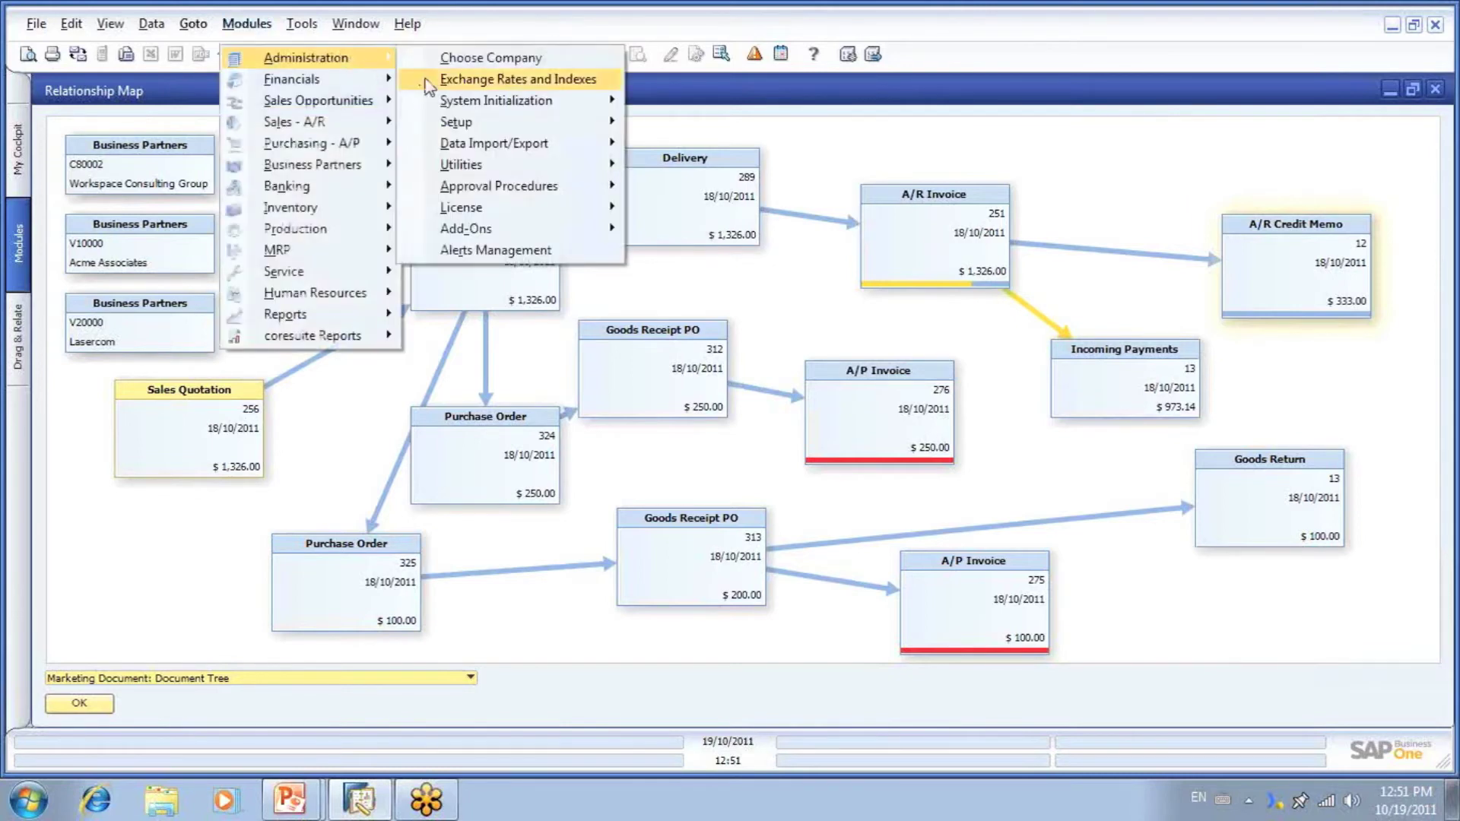
{"action": "mouse_move", "coordinate": [486, 111]}
{"action": "mouse_move", "coordinate": [699, 171]}
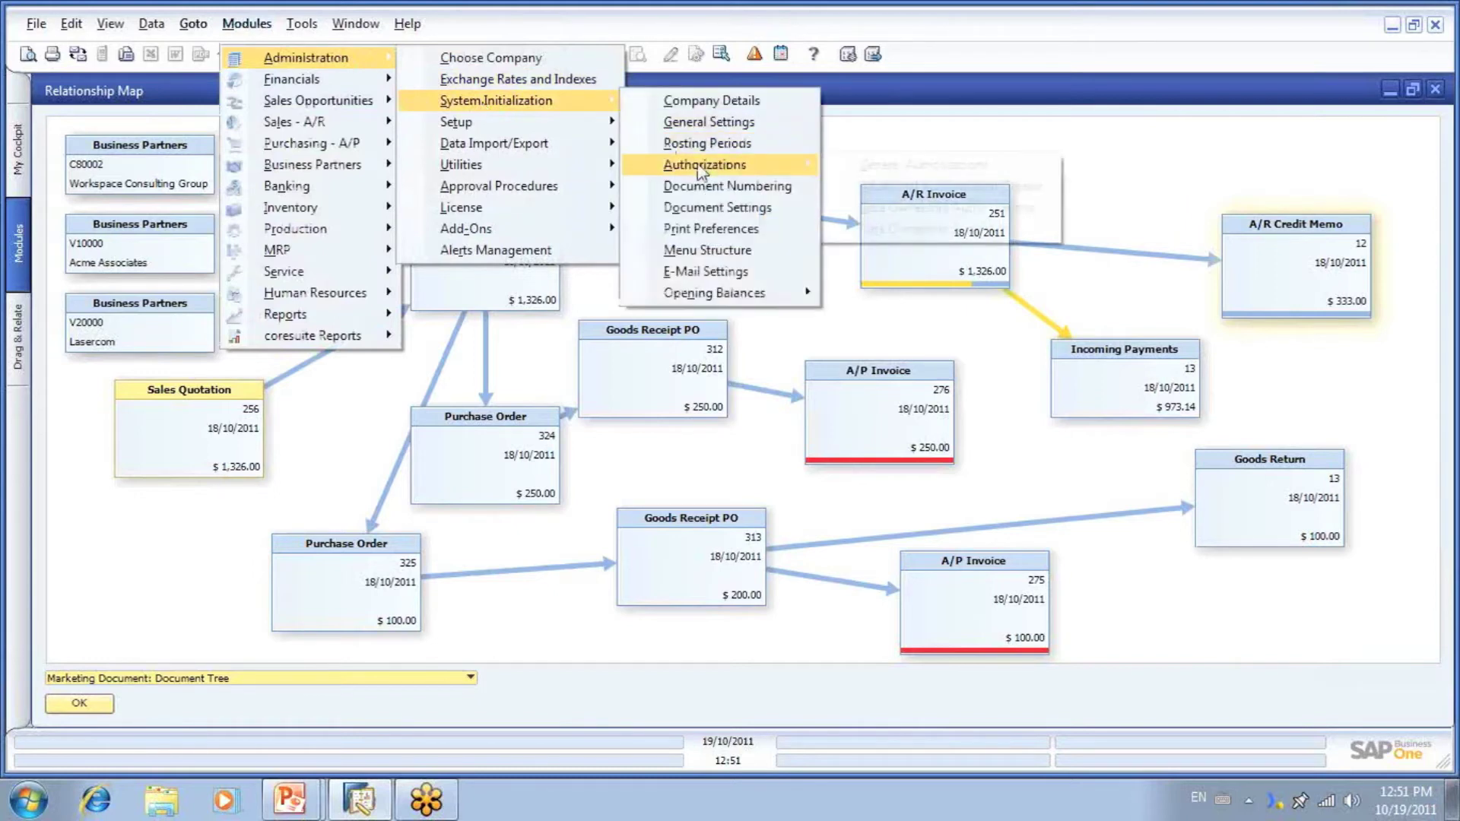
{"action": "left_click", "coordinate": [863, 166]}
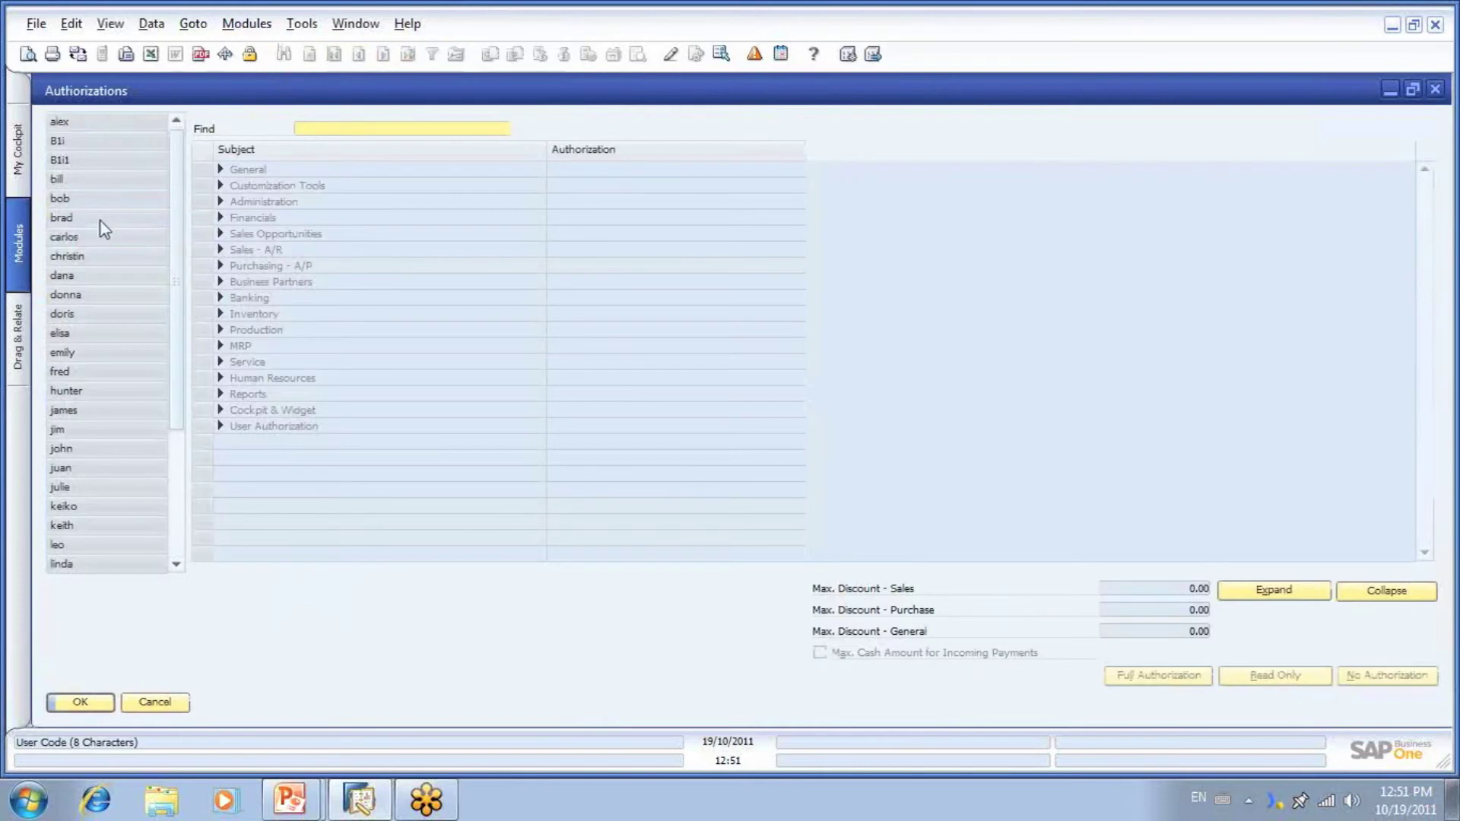
{"action": "left_click", "coordinate": [102, 218]}
{"action": "left_click", "coordinate": [221, 169]}
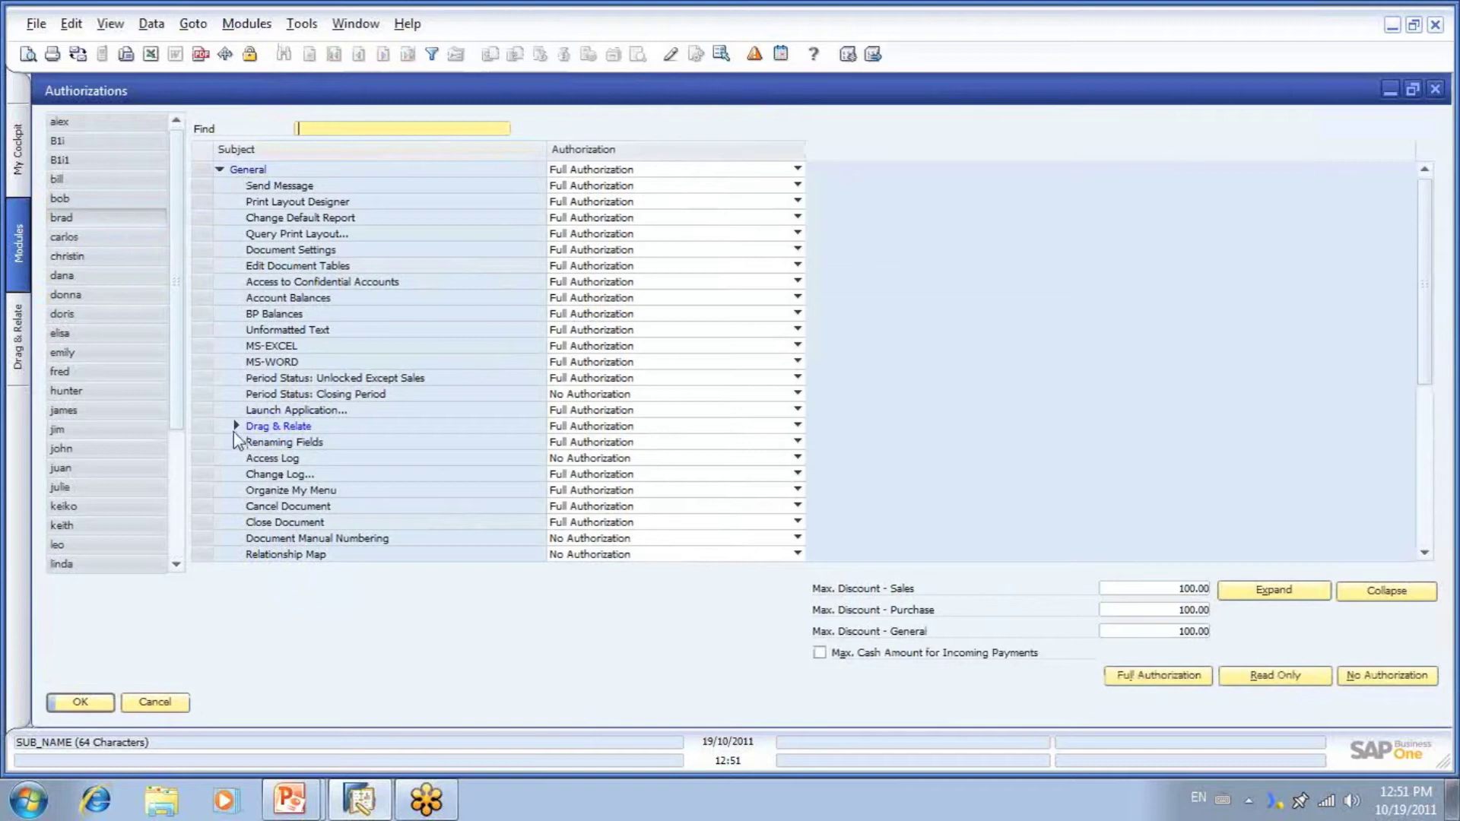
{"action": "left_click", "coordinate": [236, 426]}
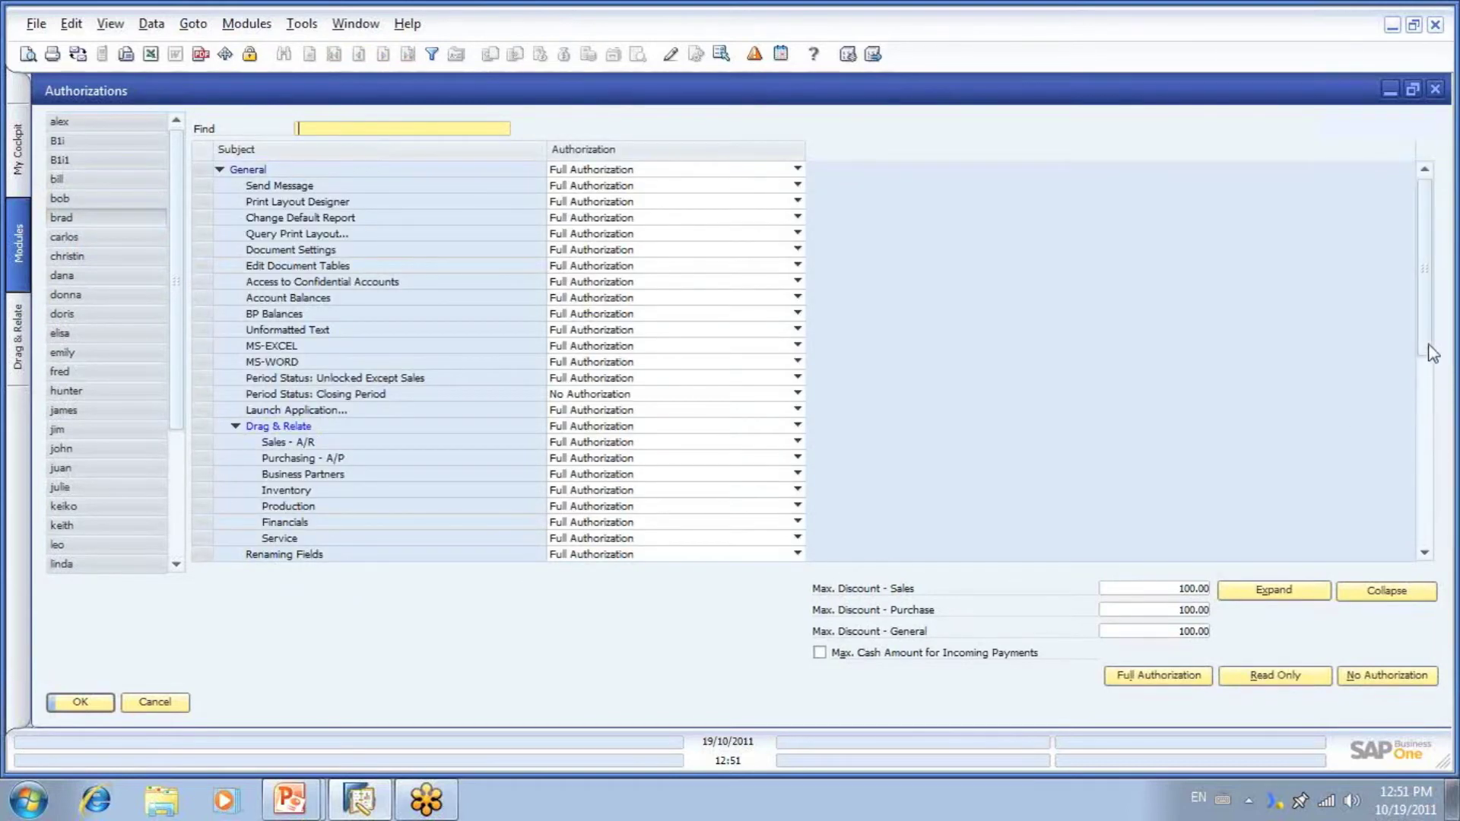
{"action": "left_click_drag", "start_coordinate": [1433, 354], "coordinate": [1445, 417]}
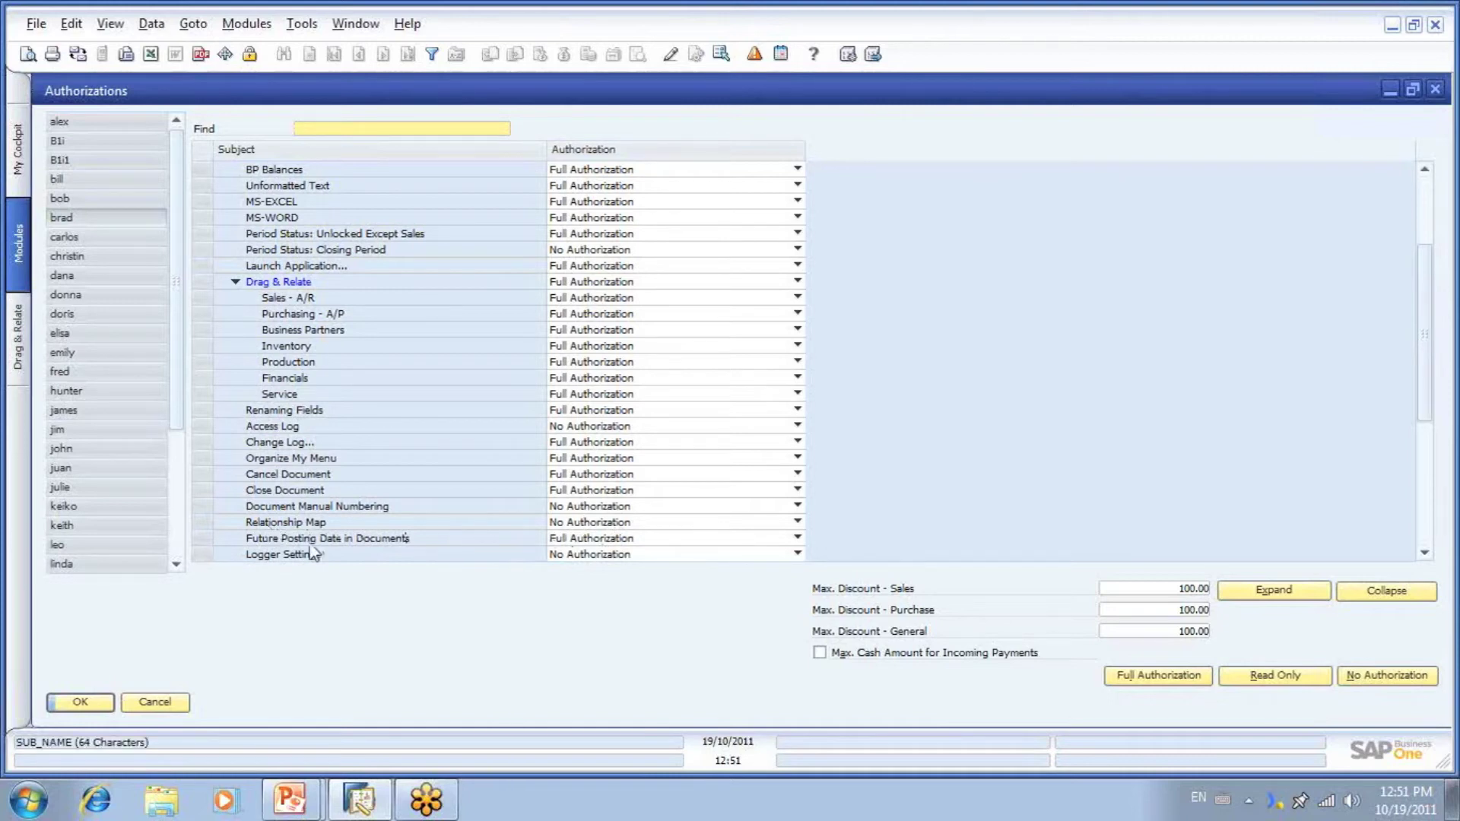
{"action": "left_click", "coordinate": [160, 706]}
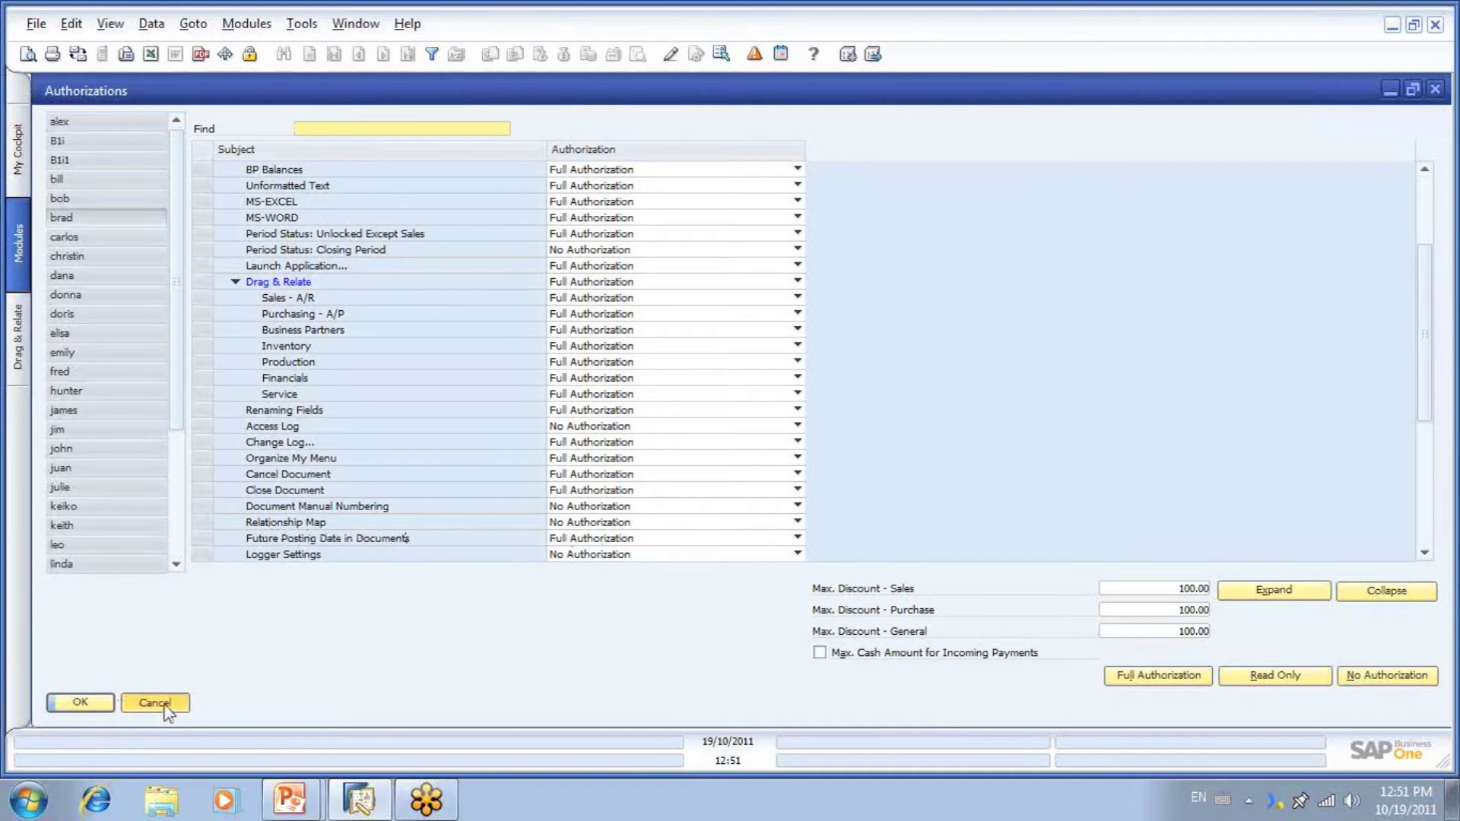
Step: View the relationship map of the CAPEBOM1 bill of materials from the sales quotation's item line, and close all the documents
{"action": "left_click", "coordinate": [86, 709]}
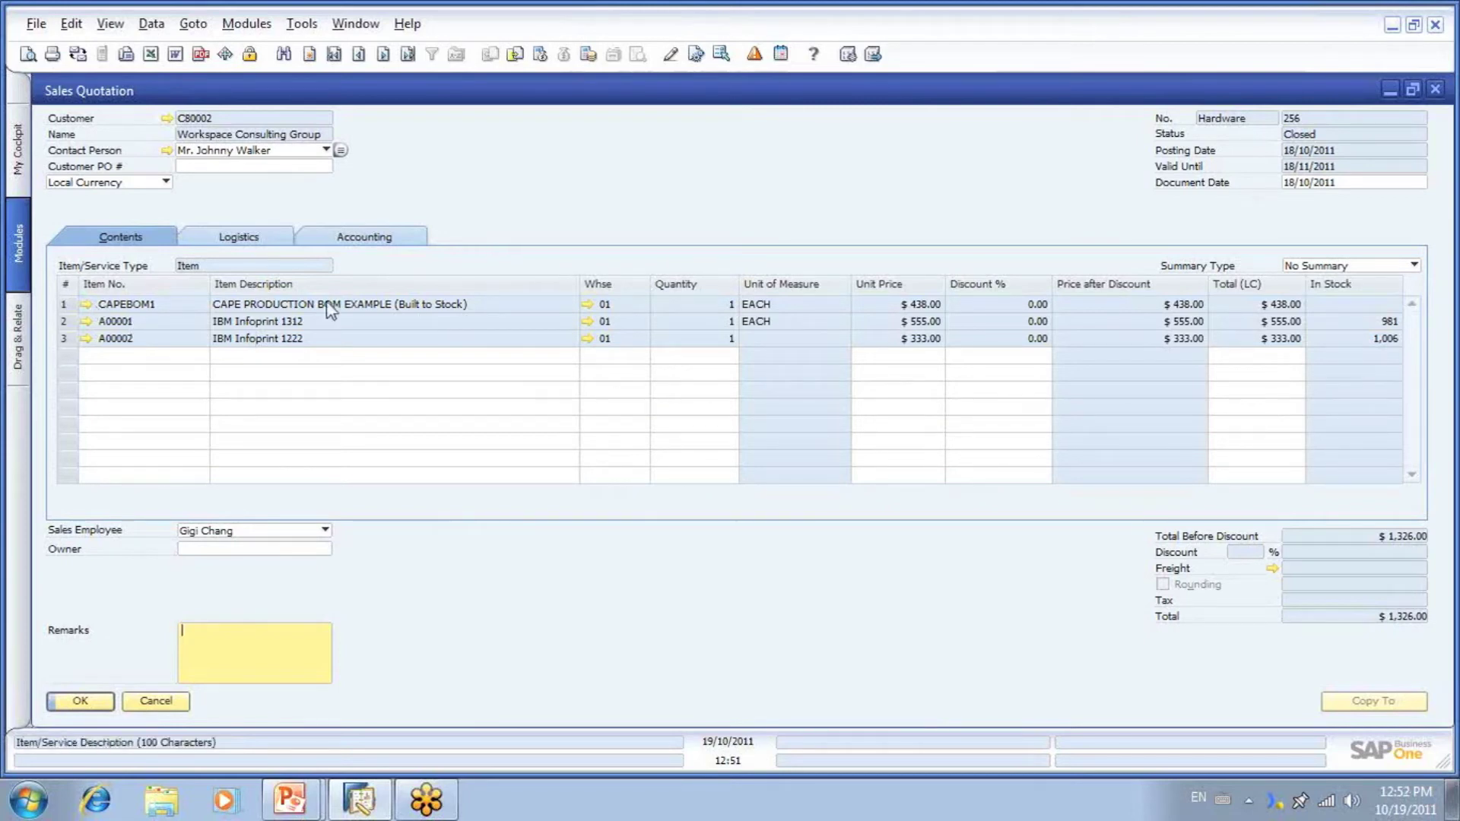
{"action": "left_click", "coordinate": [85, 304]}
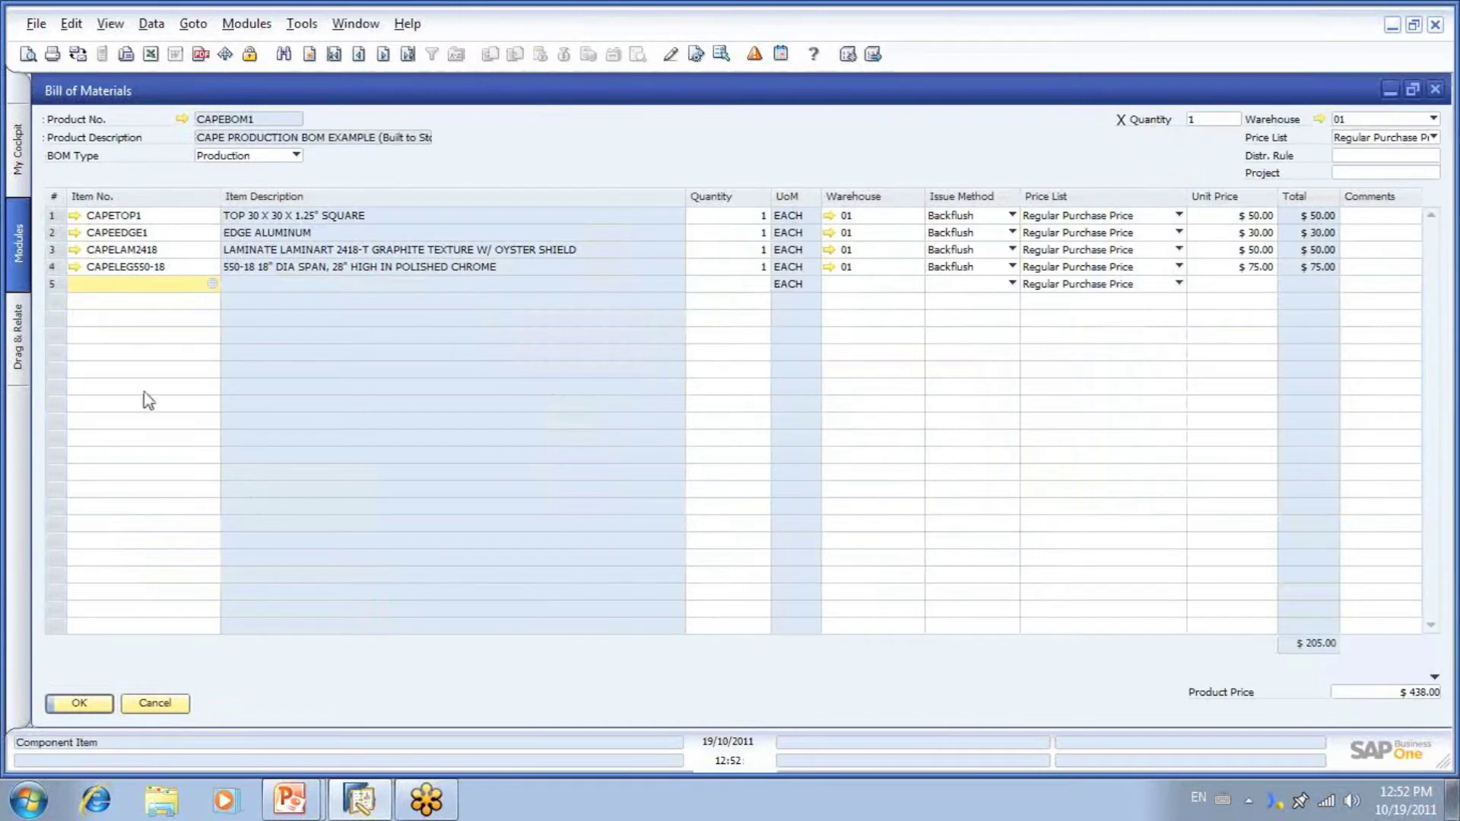
{"action": "right_click", "coordinate": [652, 680]}
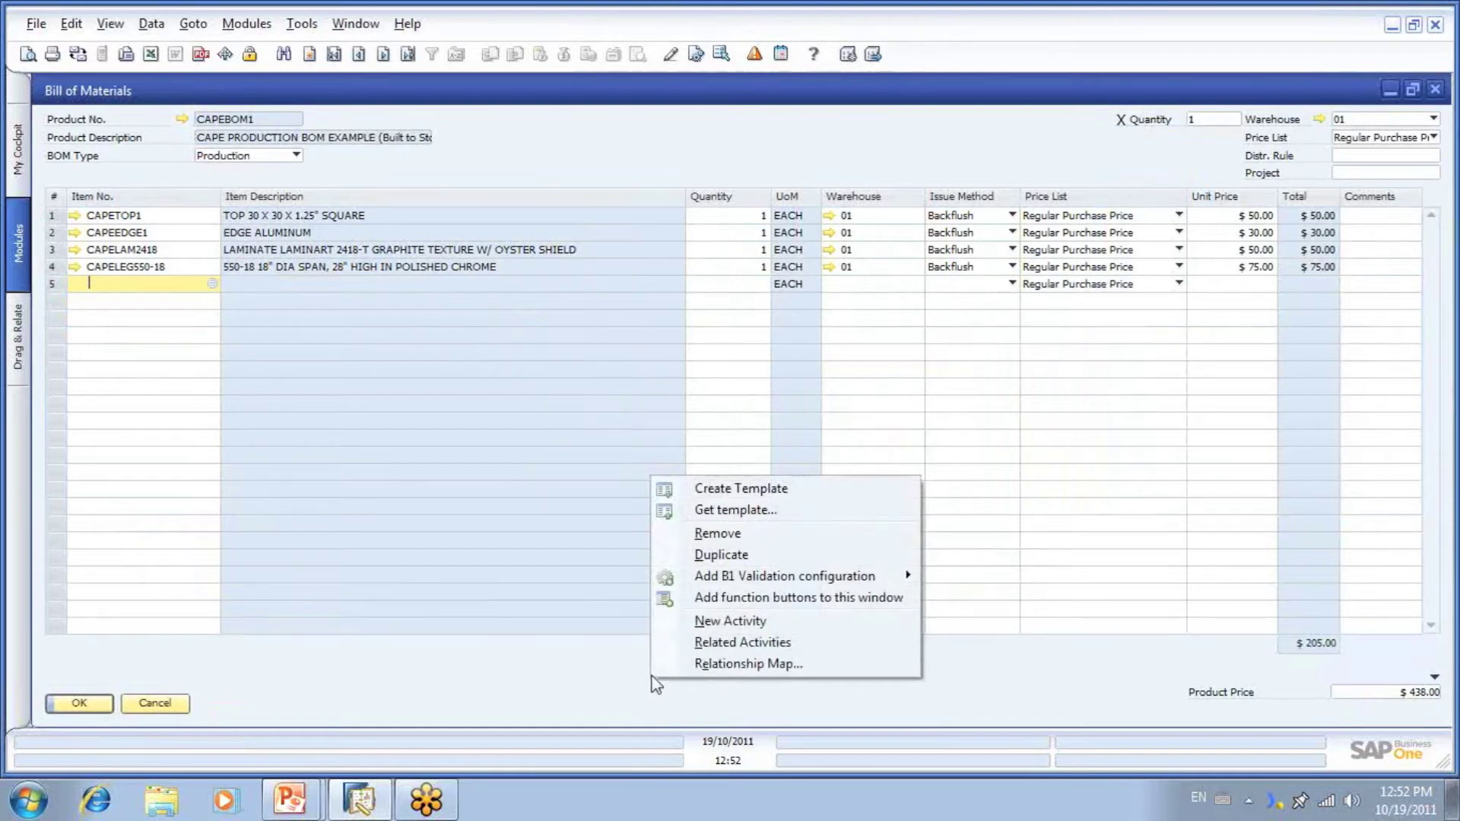
{"action": "left_click", "coordinate": [671, 663]}
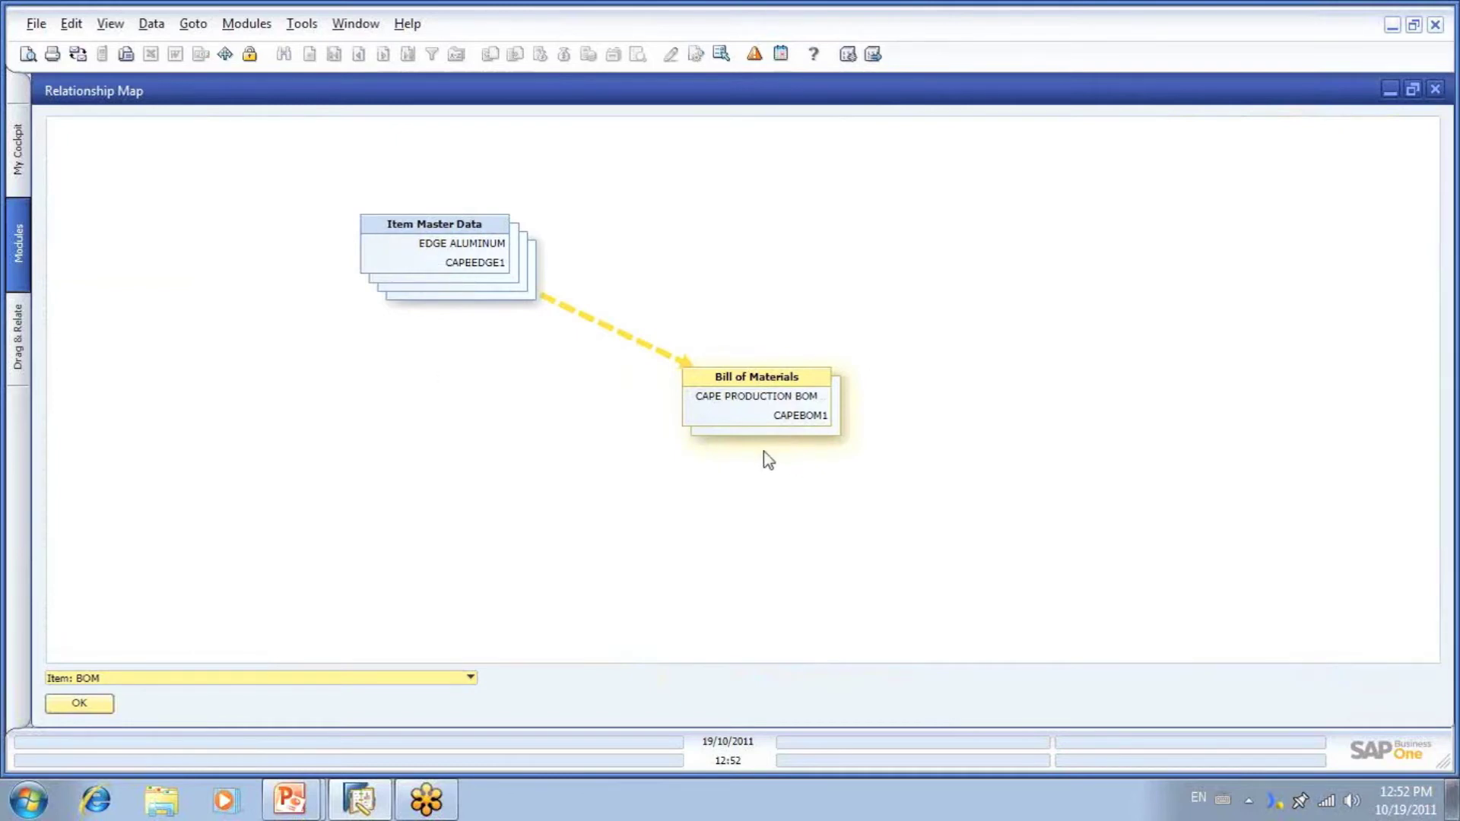
{"action": "left_click", "coordinate": [80, 705]}
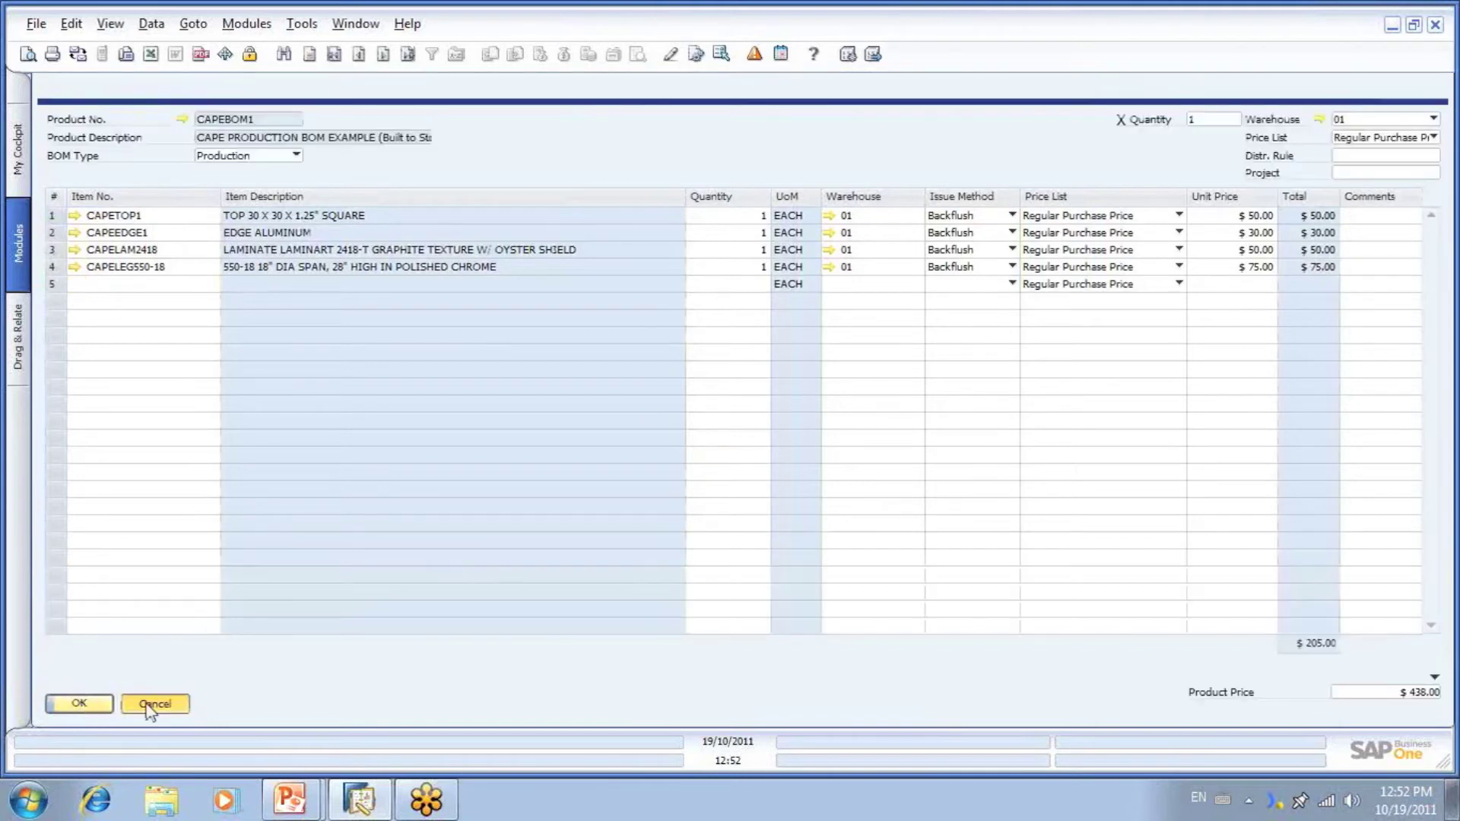
{"action": "left_click", "coordinate": [152, 703]}
{"action": "left_click", "coordinate": [159, 701]}
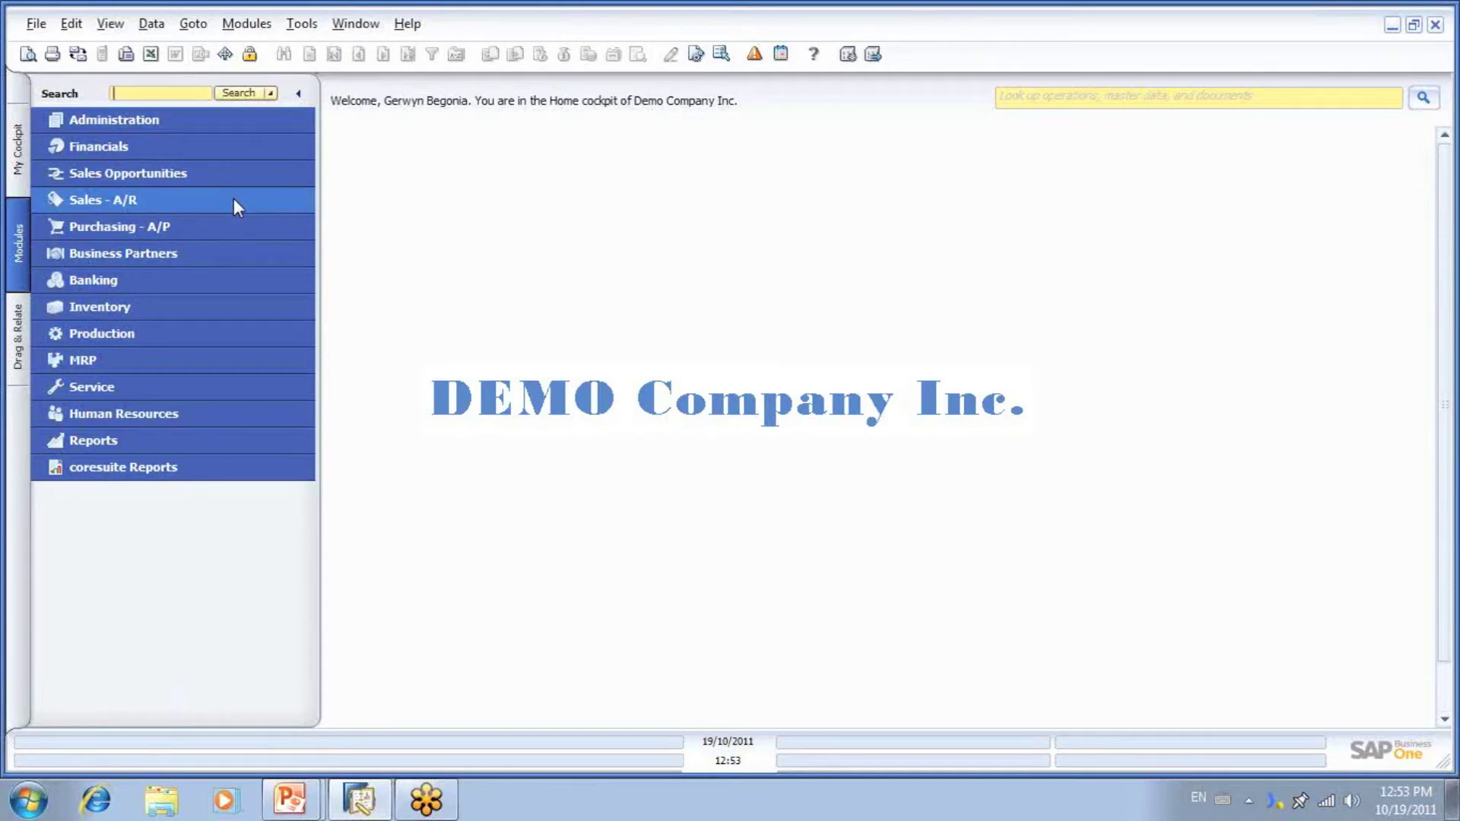
Step: Reopen the most recent sales quotation to view its relationship map, minimize the map, and close the quotation
{"action": "left_click", "coordinate": [145, 199]}
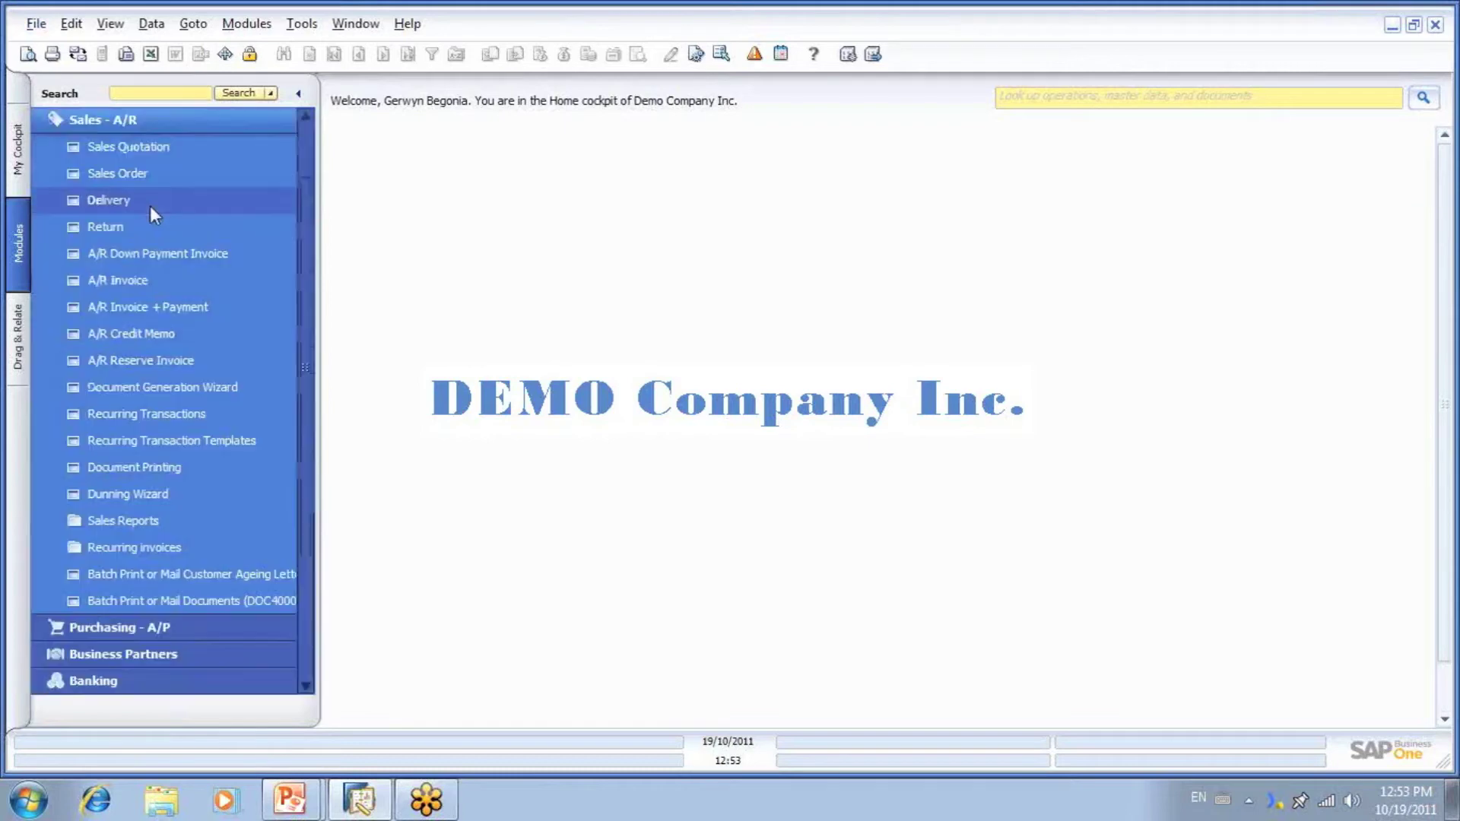
{"action": "left_click", "coordinate": [183, 149]}
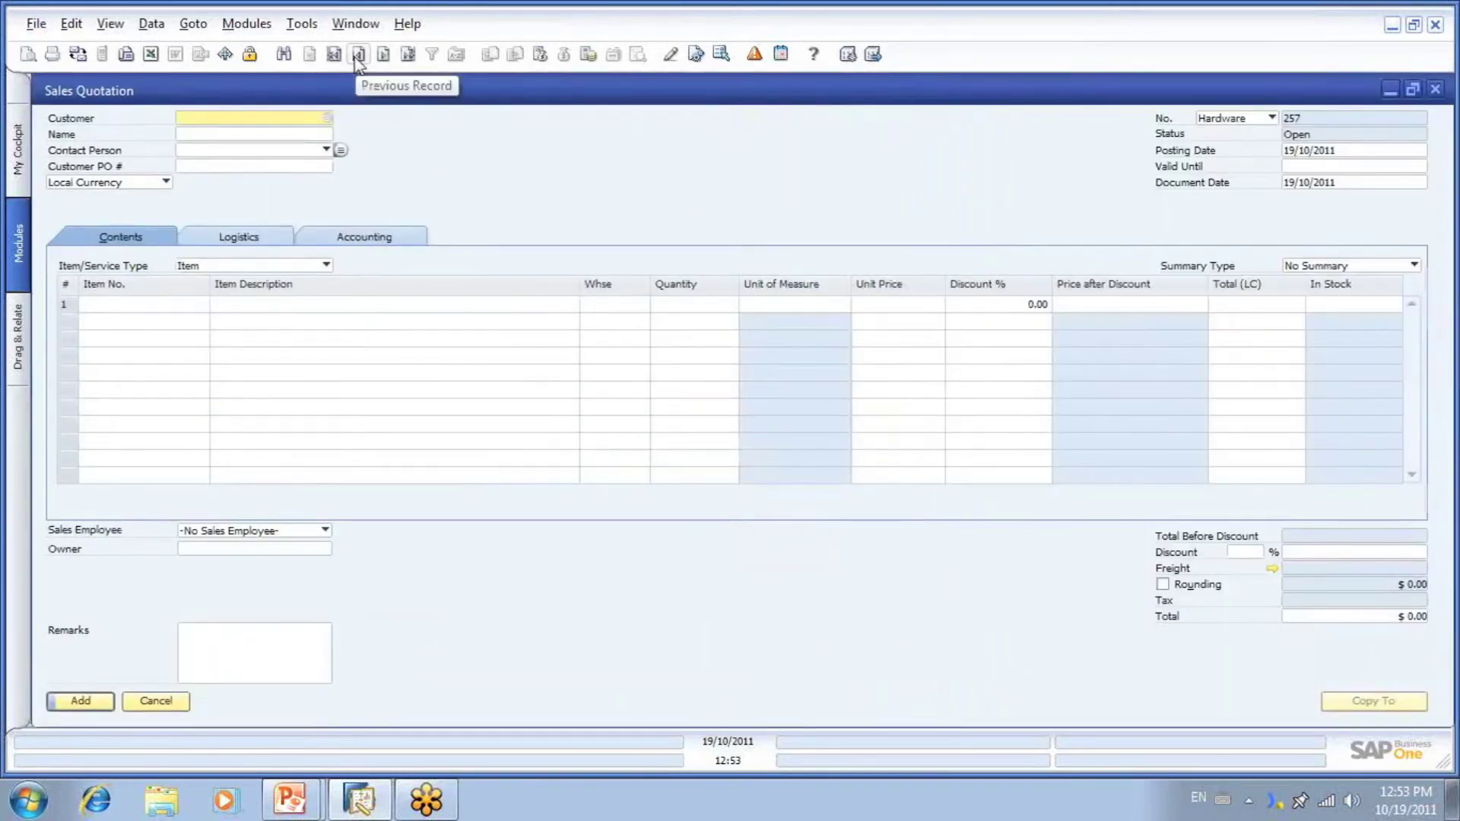
{"action": "left_click", "coordinate": [357, 60]}
{"action": "right_click", "coordinate": [561, 587]}
{"action": "left_click", "coordinate": [612, 569]}
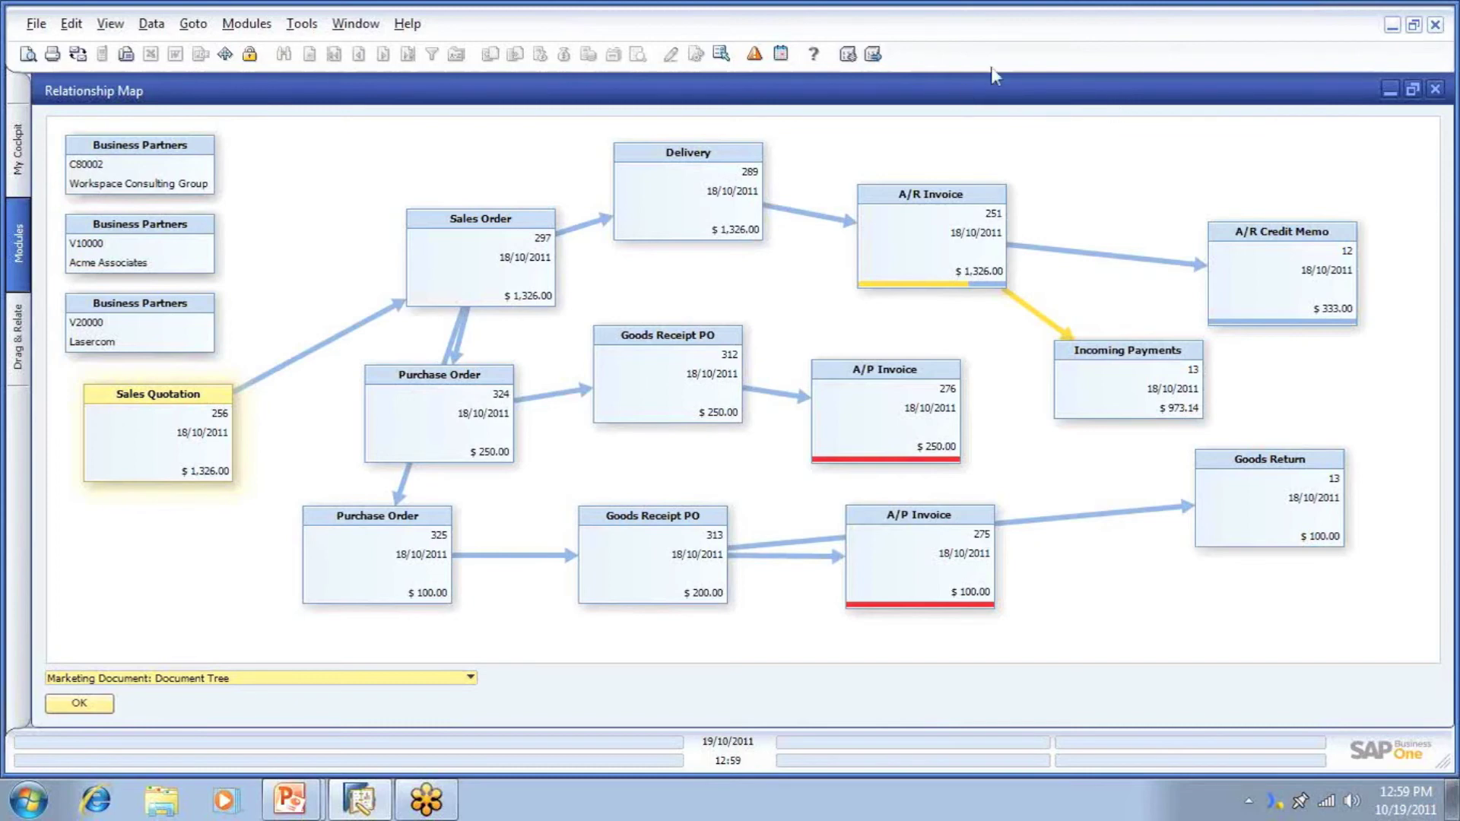
{"action": "left_click", "coordinate": [1389, 91]}
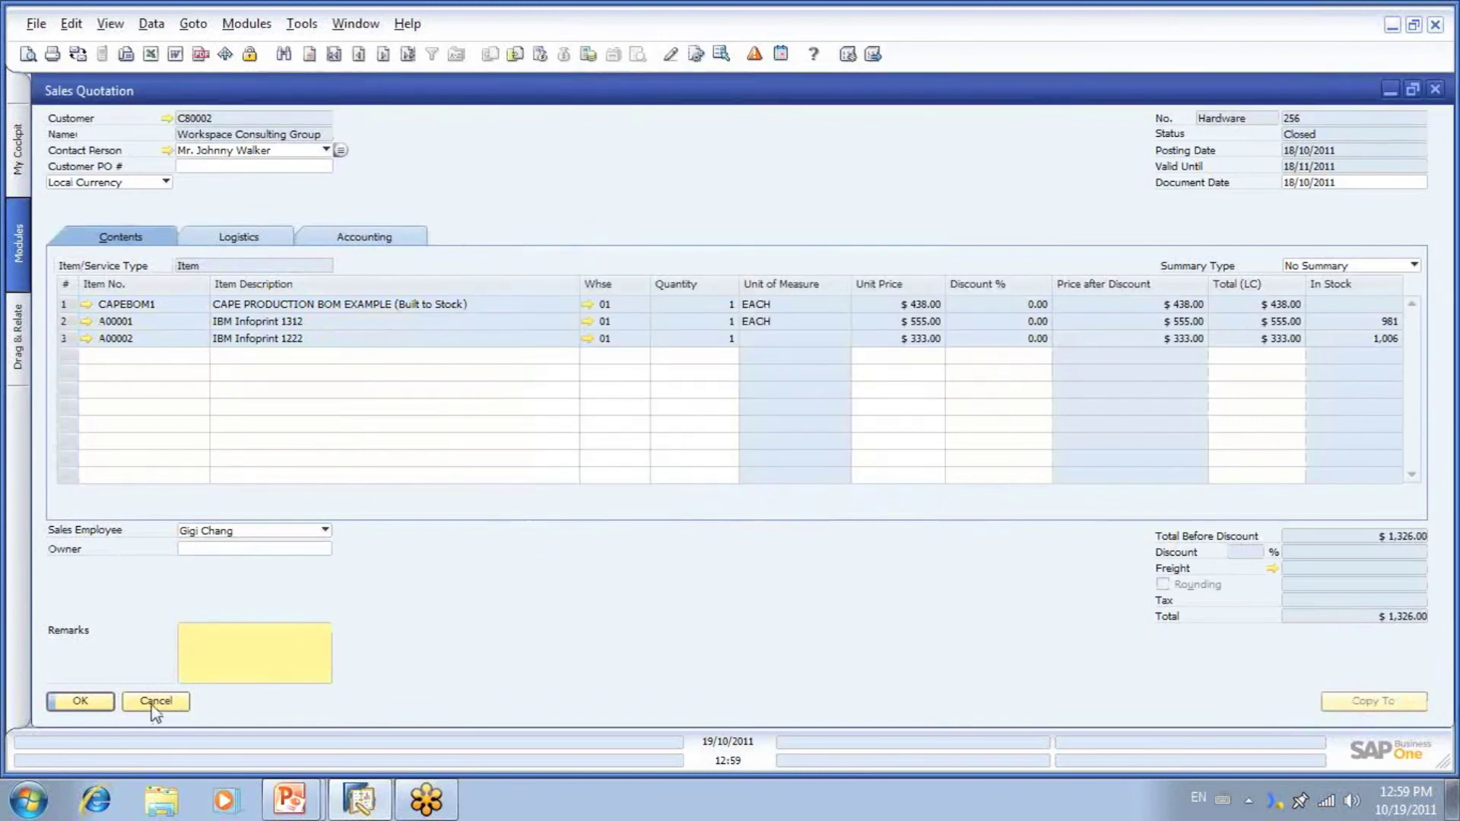
{"action": "left_click", "coordinate": [155, 701]}
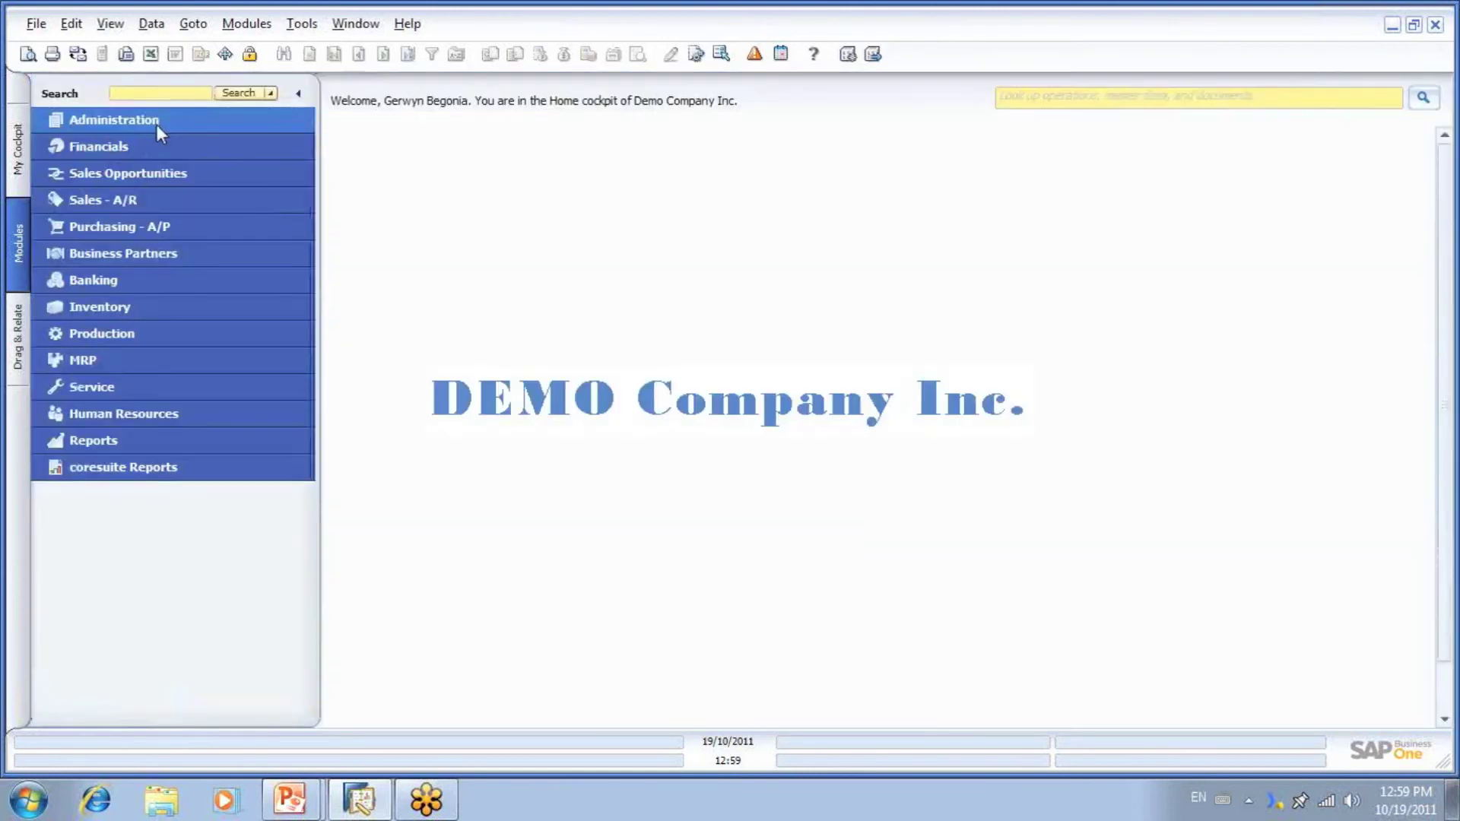
Step: Start a new sales order for the customer Workspace Consulting Group, continuing past the credit limit check
{"action": "left_click", "coordinate": [161, 197]}
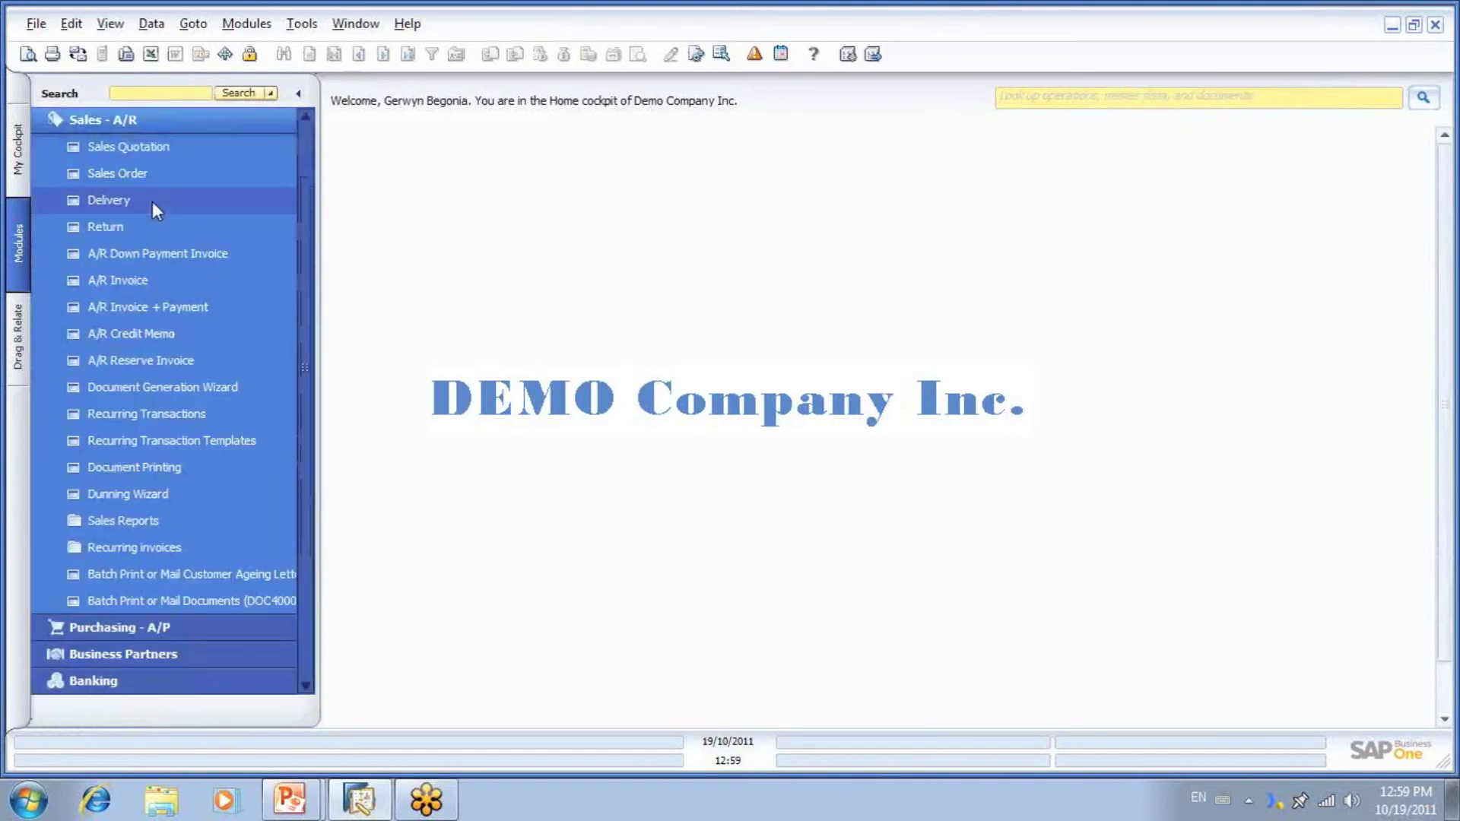
{"action": "left_click", "coordinate": [190, 173]}
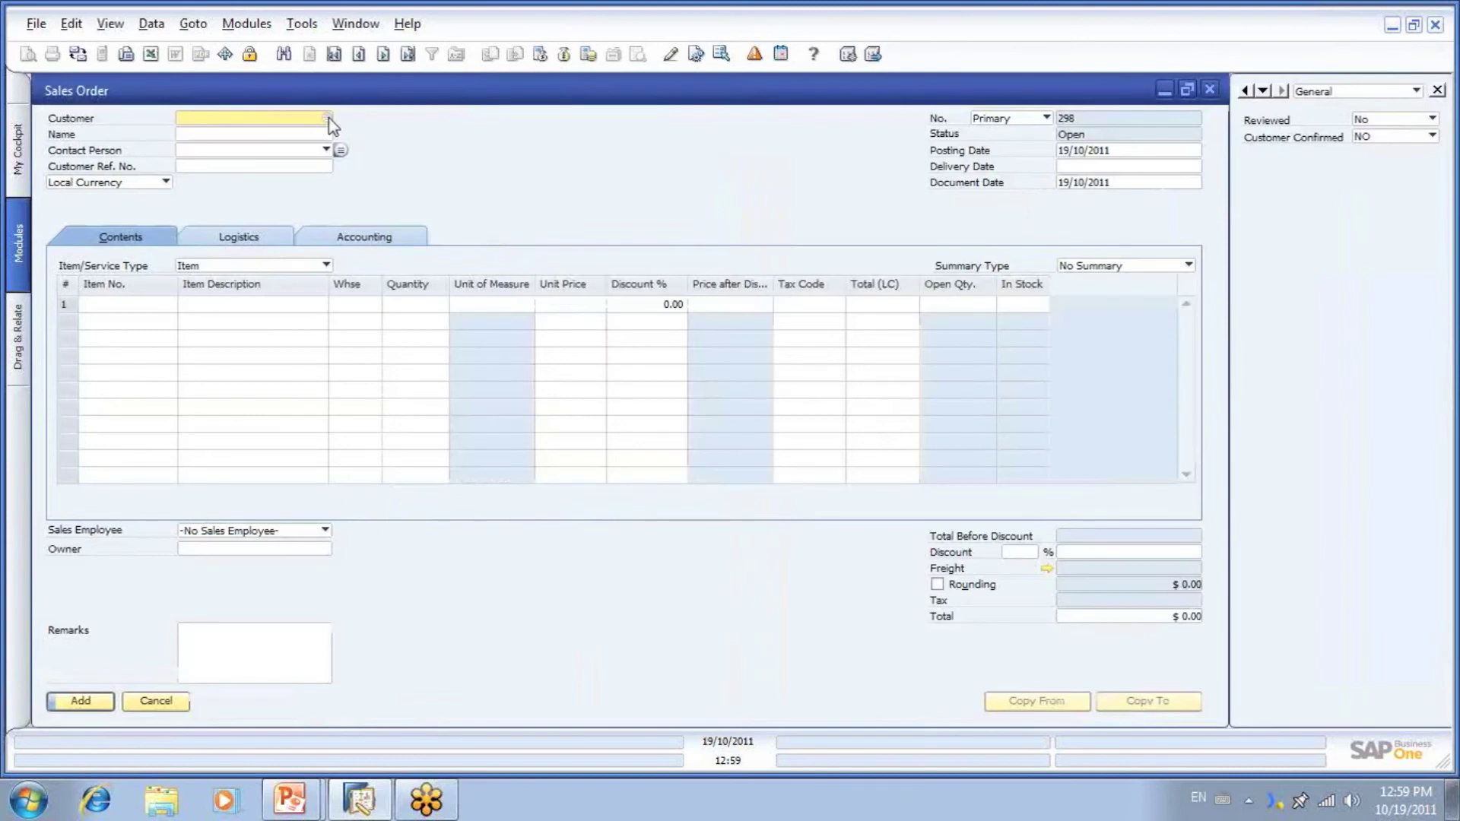
{"action": "left_click", "coordinate": [328, 119]}
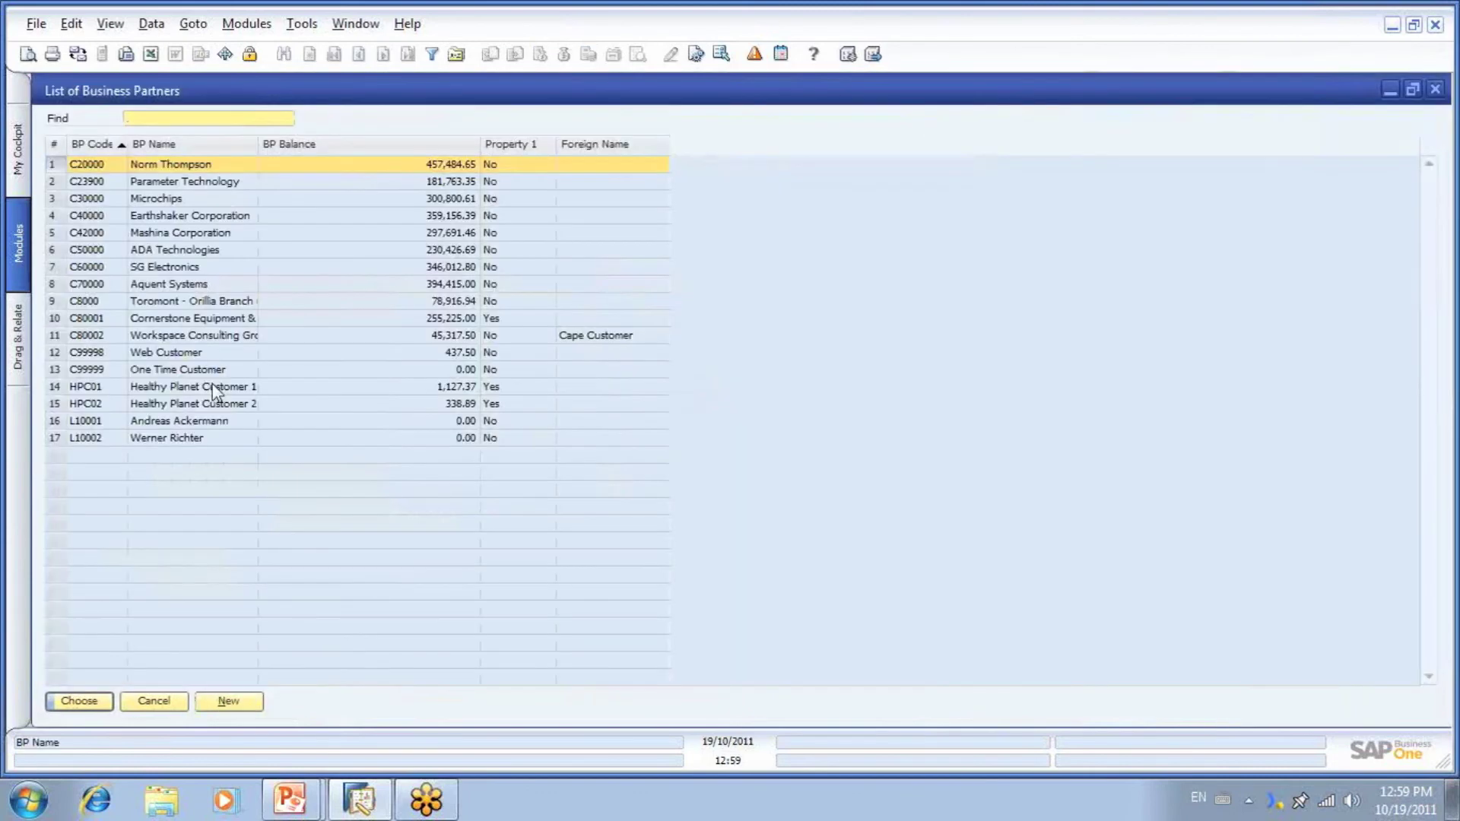
{"action": "double_click", "coordinate": [368, 335]}
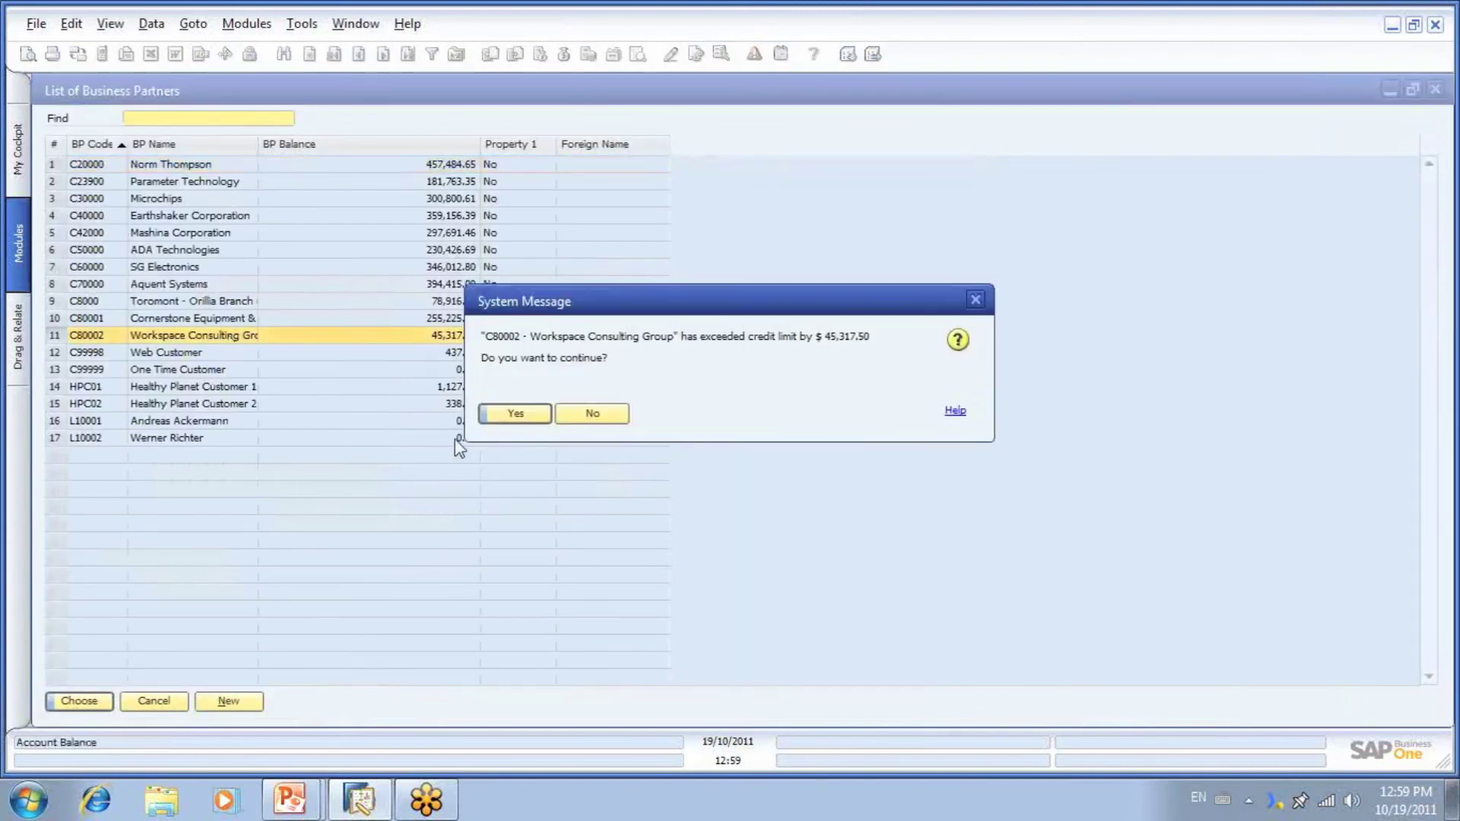
{"action": "left_click", "coordinate": [510, 418]}
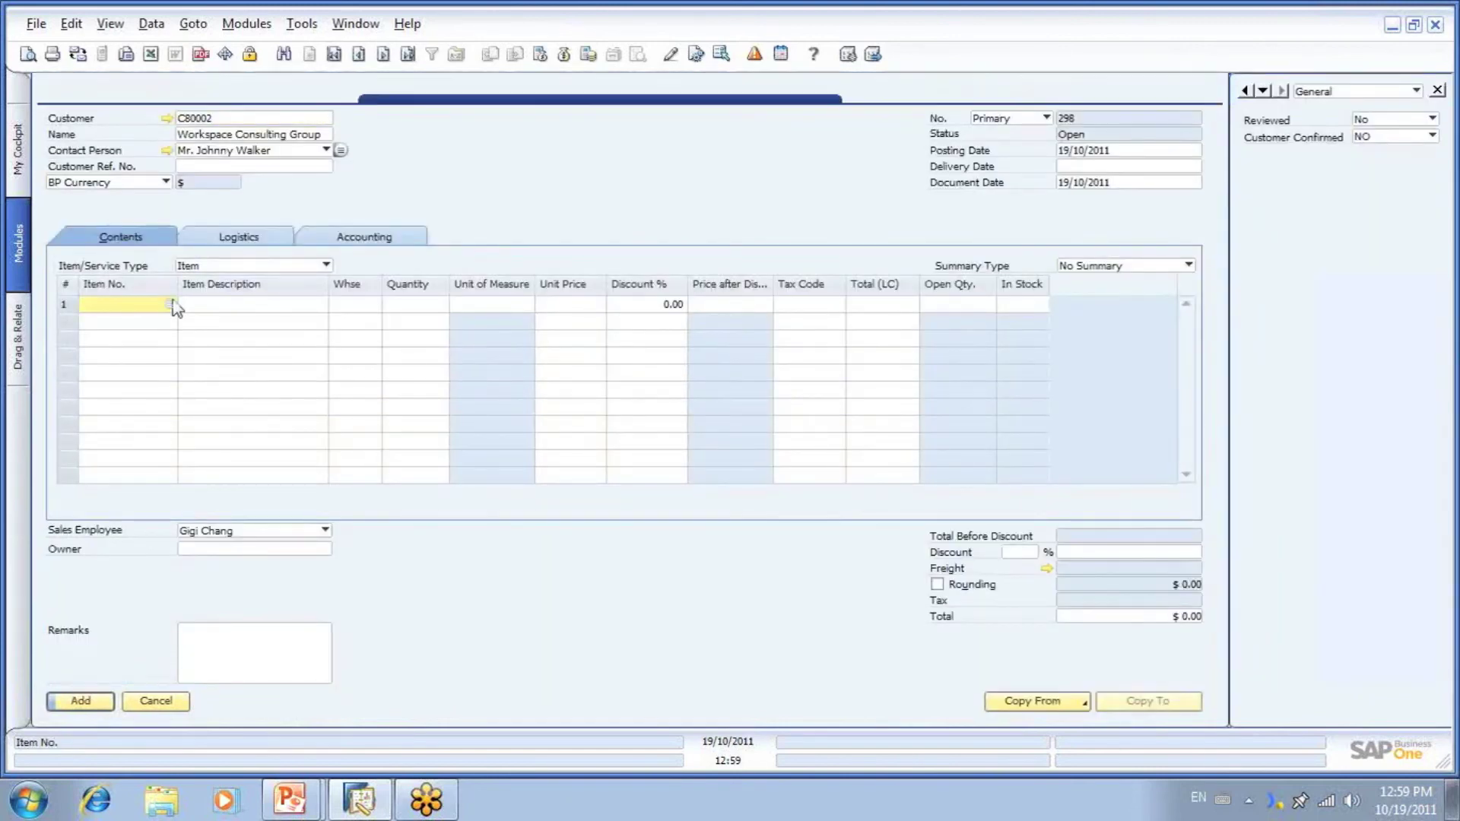
Step: Add items A00001 and A00002 to the sales order and select the A00001 row
{"action": "left_click", "coordinate": [171, 304]}
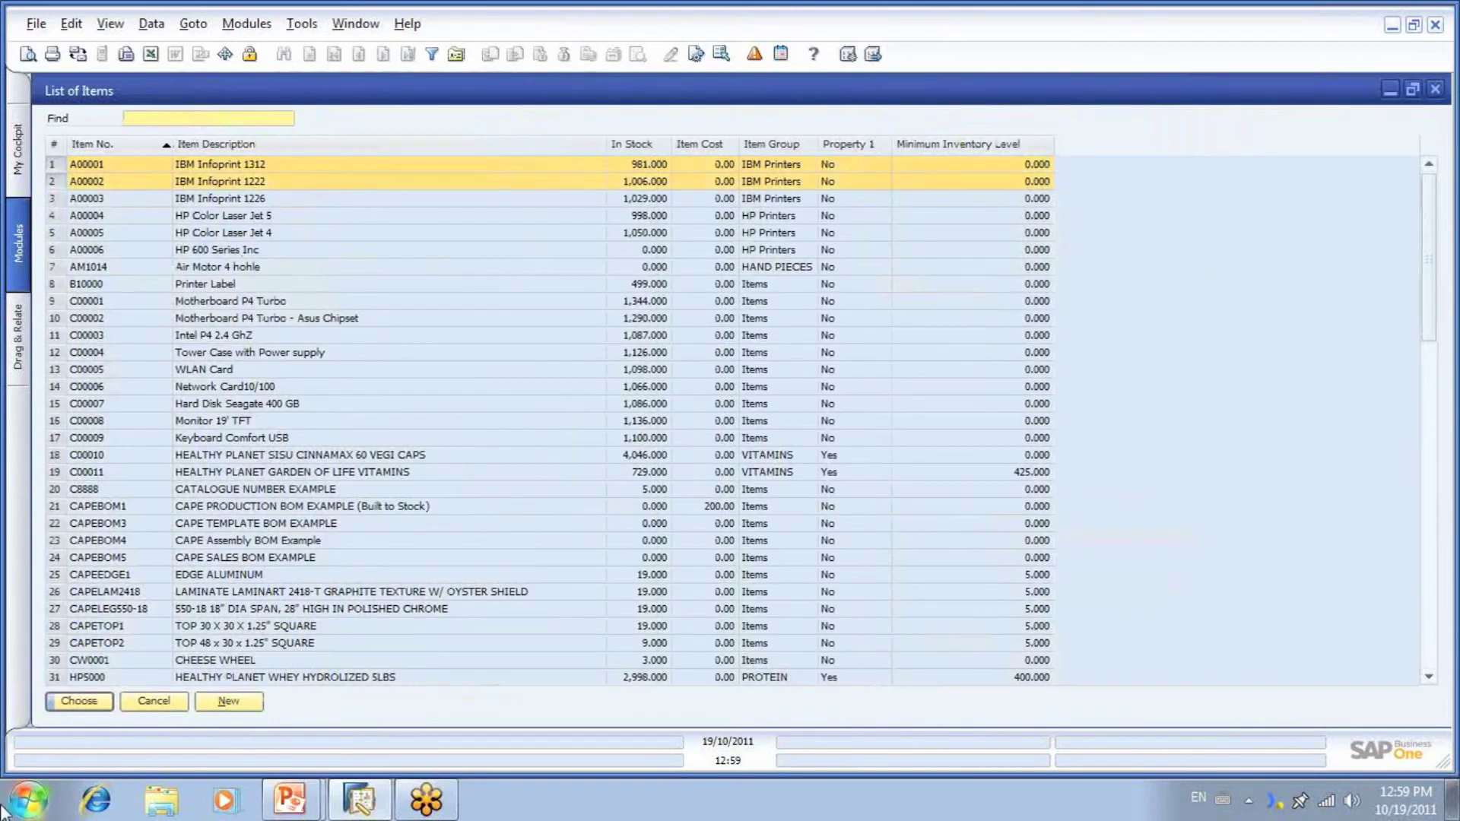
{"action": "left_click", "coordinate": [82, 701]}
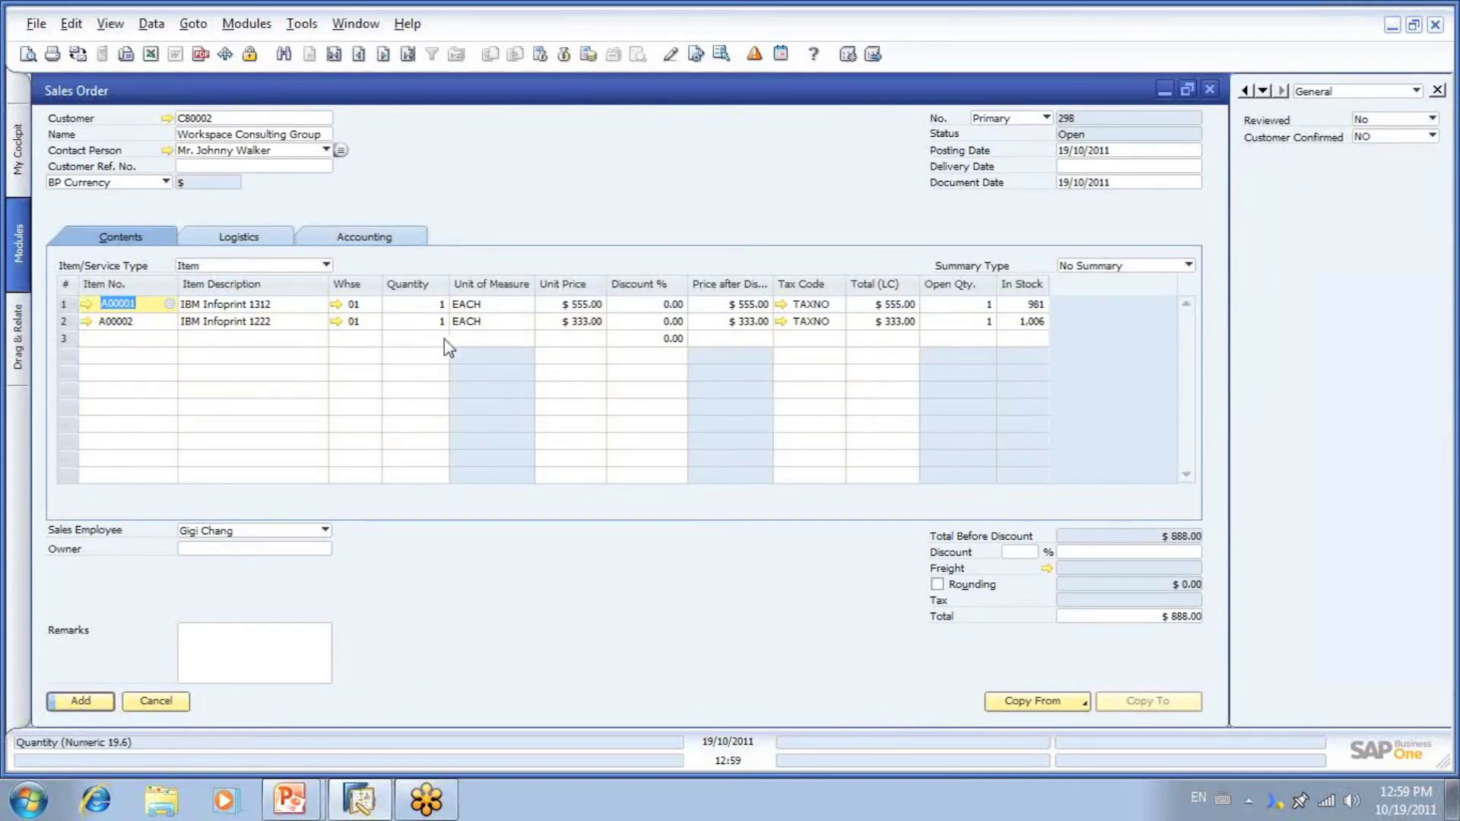
{"action": "left_click", "coordinate": [65, 304]}
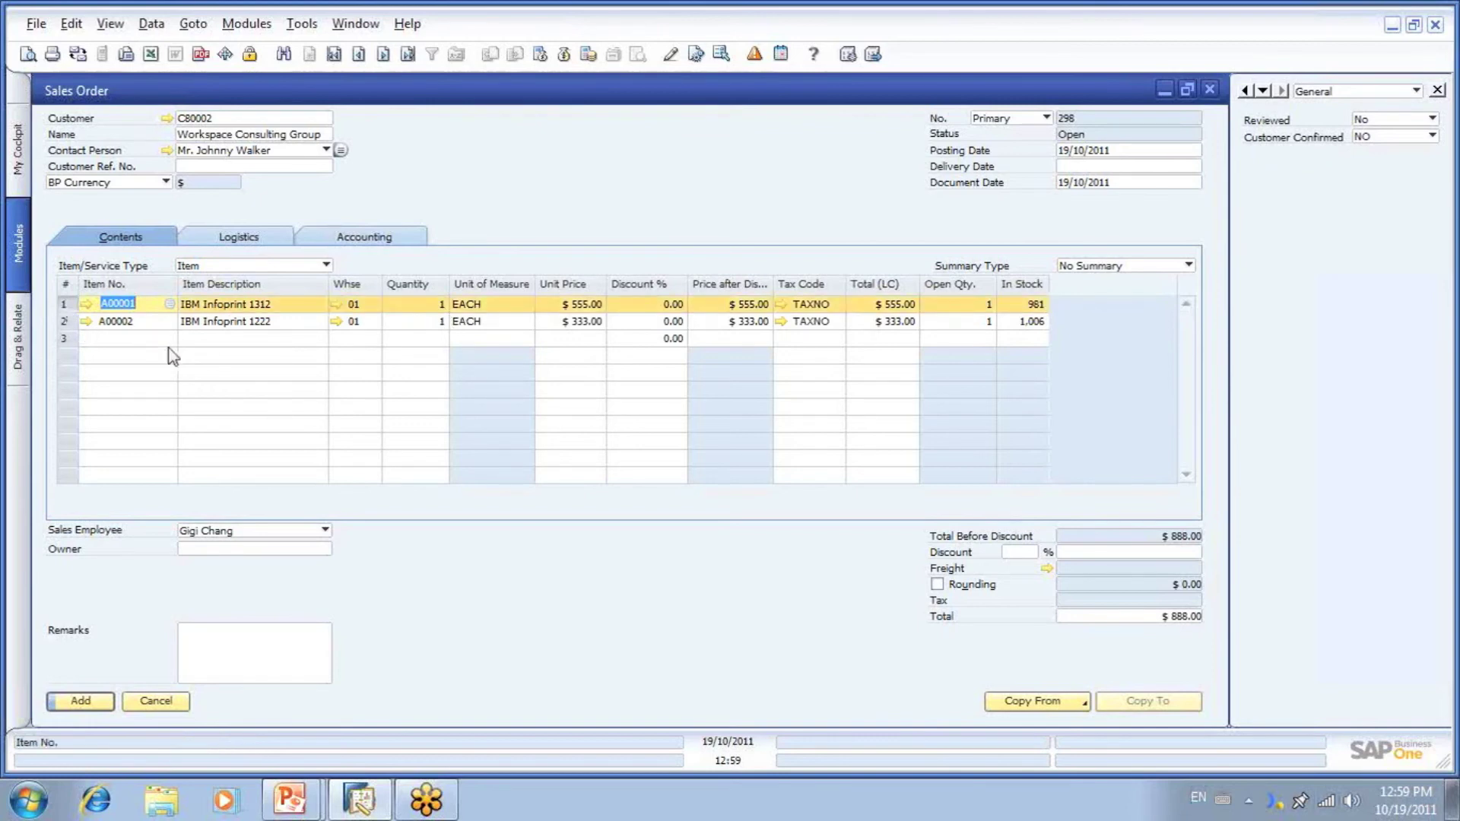
Step: Set the sales order's delivery date to 19/10/2011, apply it to the existing rows, and add the order despite the credit limit check
{"action": "left_click", "coordinate": [79, 701]}
{"action": "type", "text": "19/10/2011"}
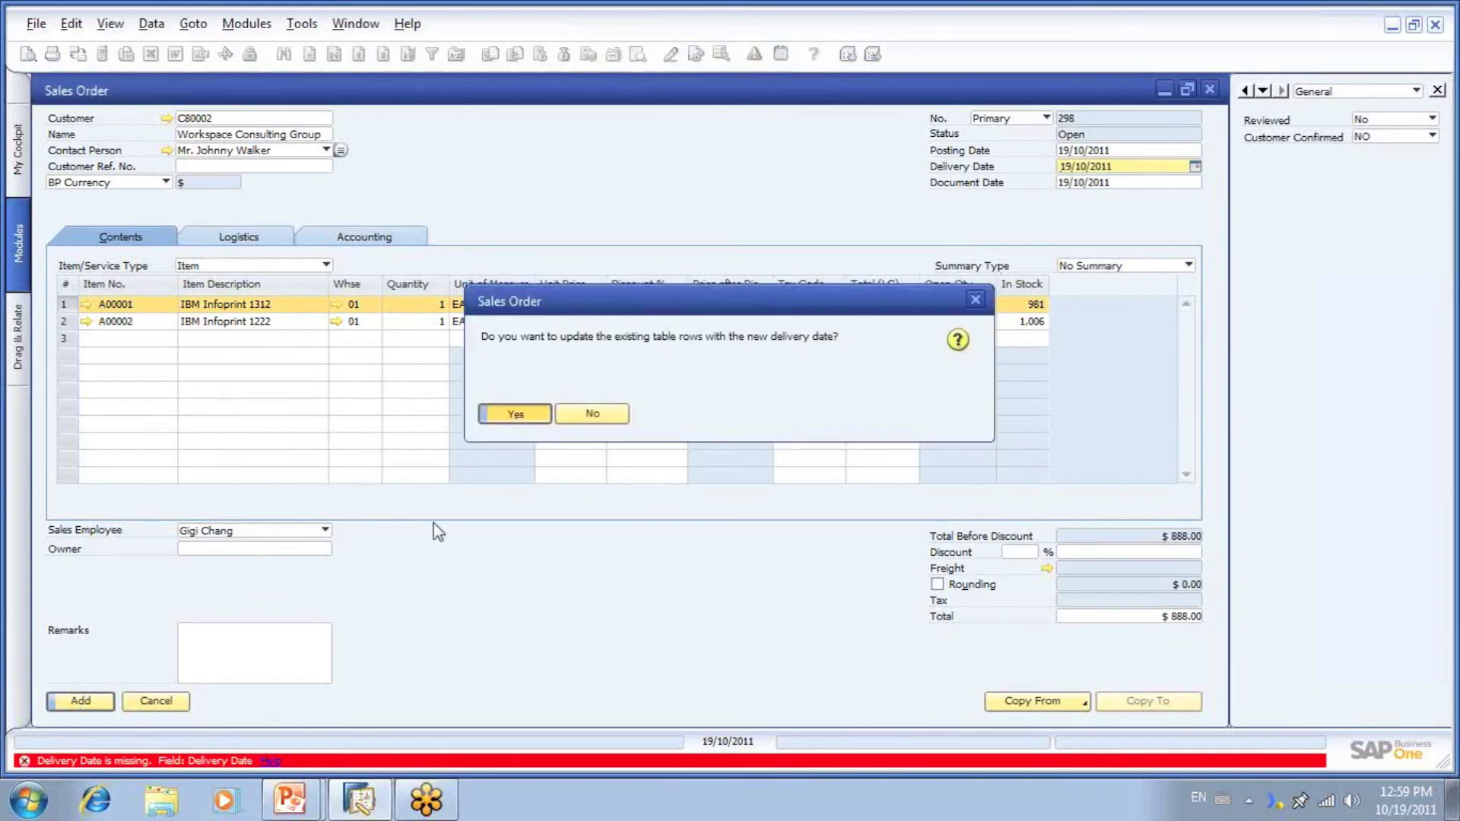
{"action": "left_click", "coordinate": [516, 421]}
{"action": "left_click", "coordinate": [74, 701]}
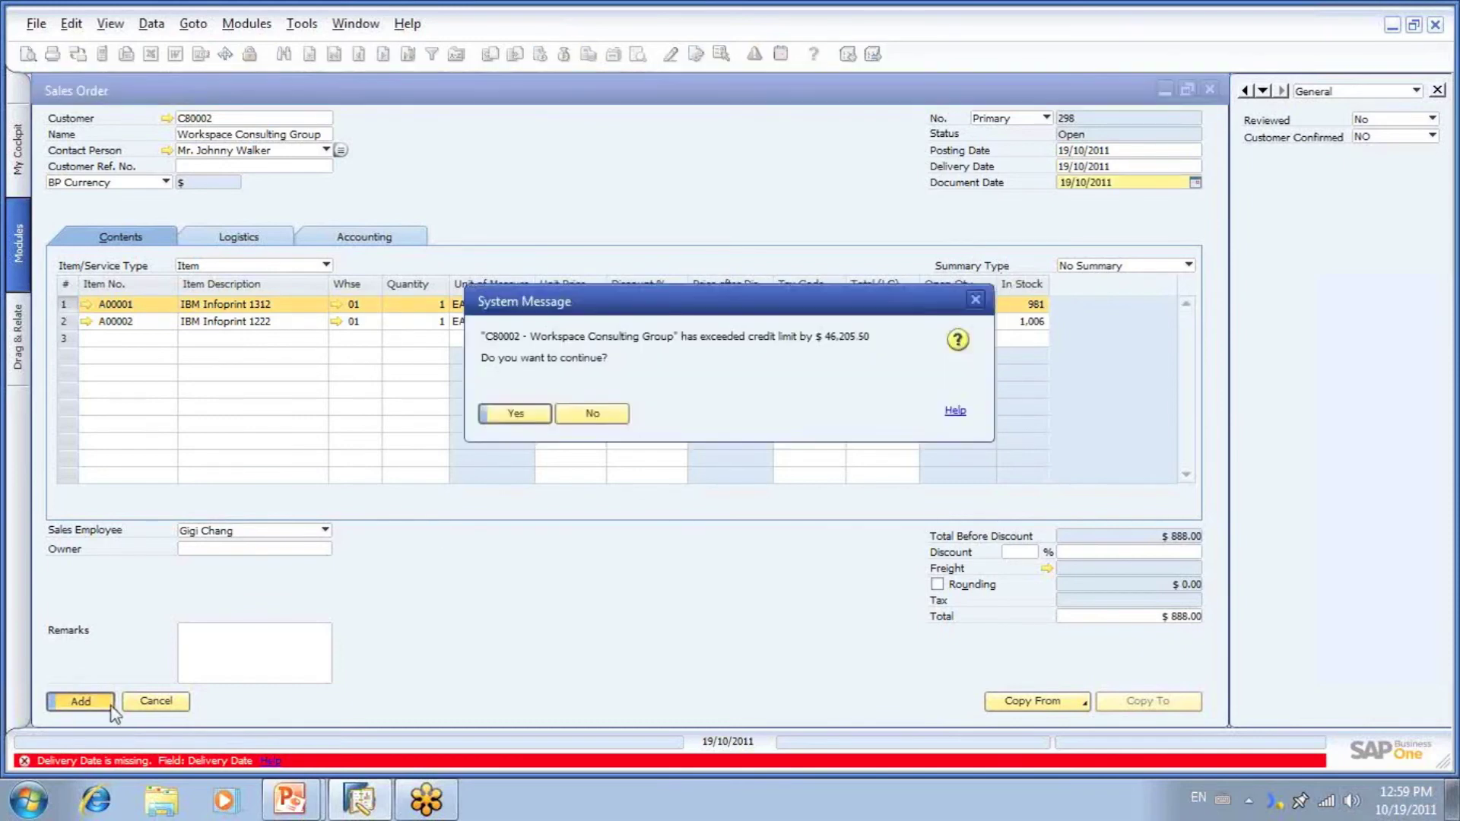
{"action": "left_click", "coordinate": [516, 416]}
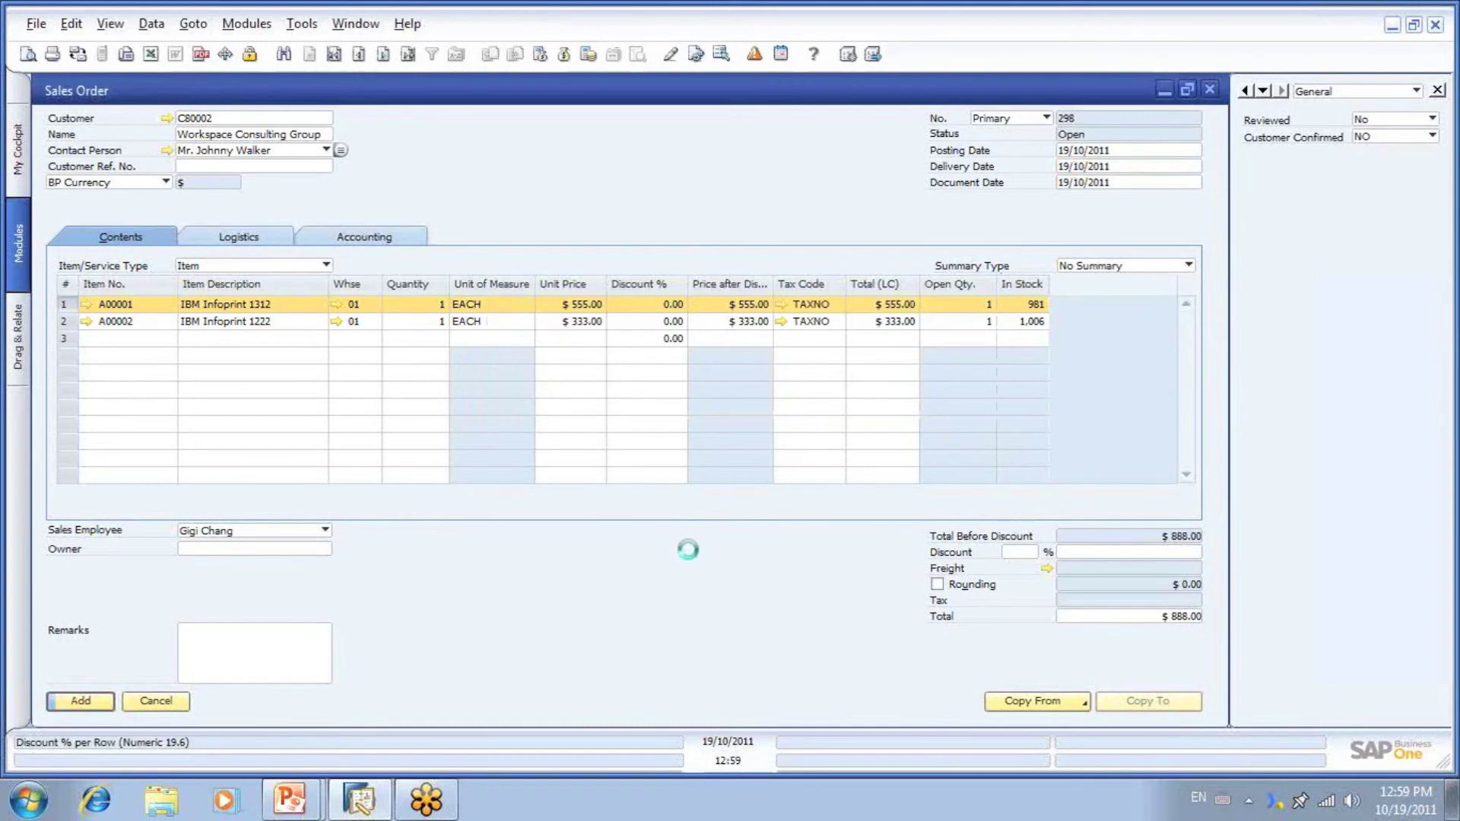
Step: Reopen the most recent sales order and copy it to a delivery
{"action": "left_click", "coordinate": [411, 55]}
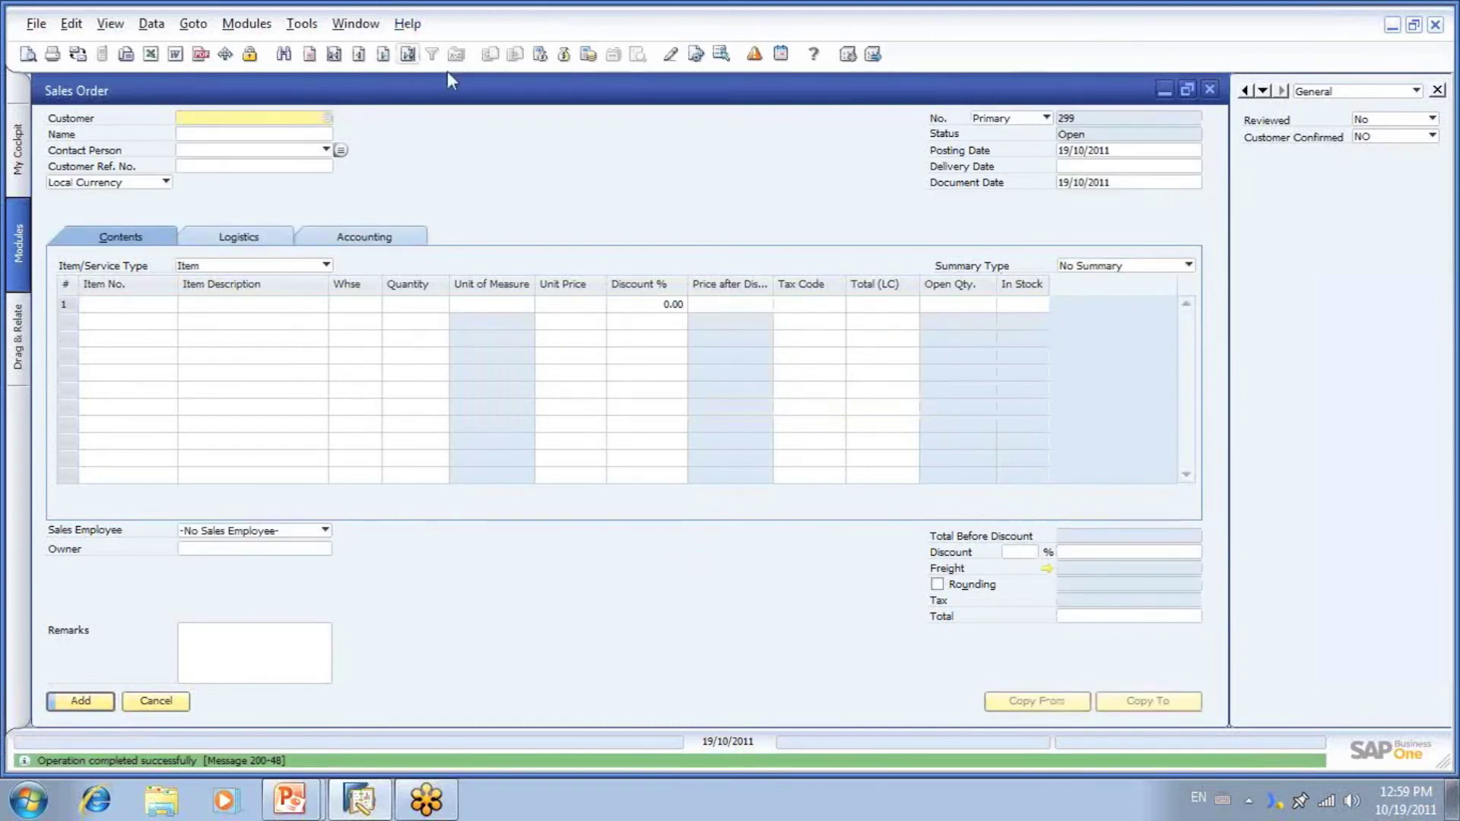
{"action": "left_click", "coordinate": [1171, 706]}
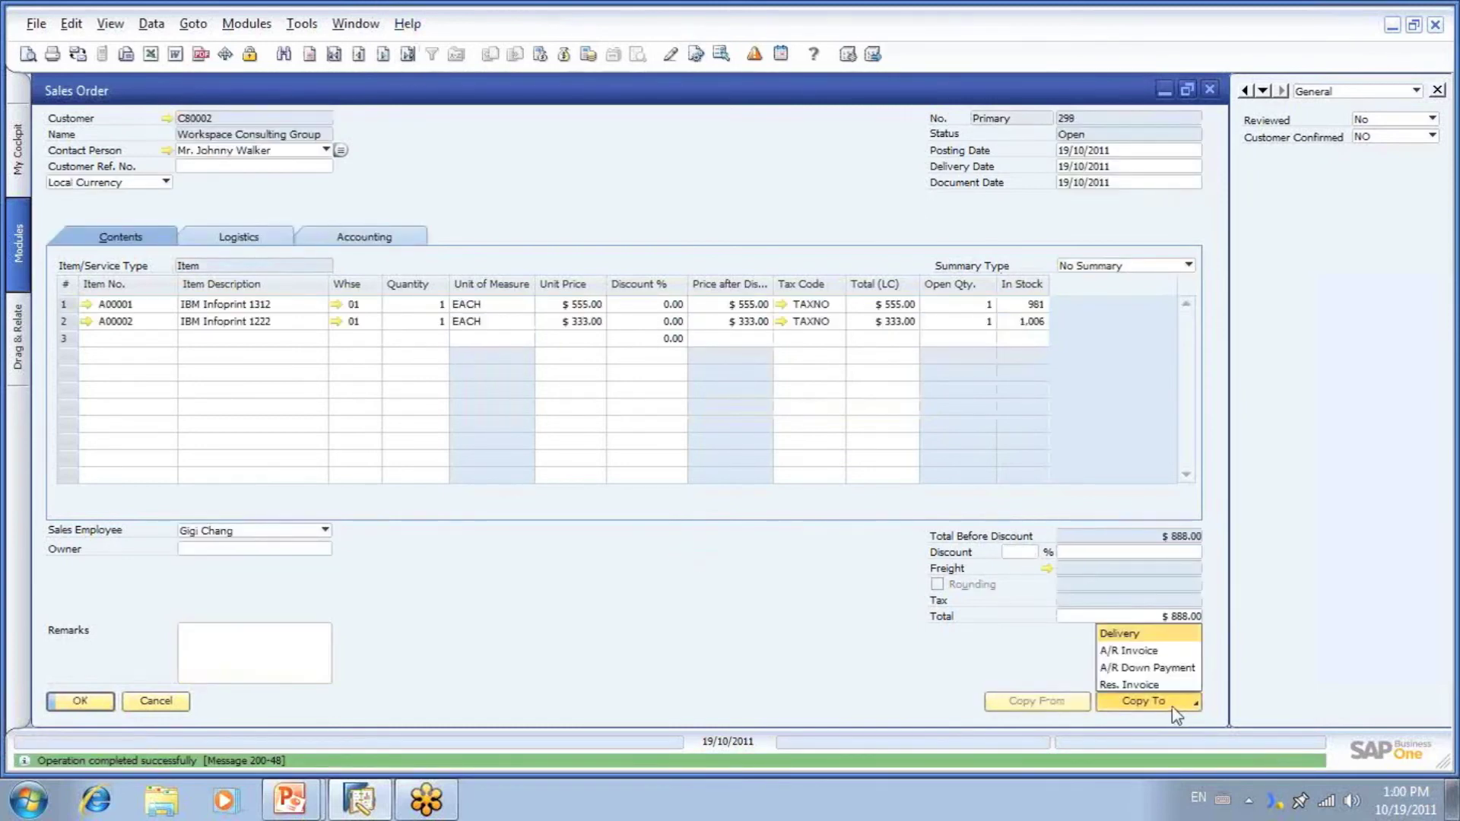
{"action": "left_click", "coordinate": [60, 309]}
{"action": "left_click", "coordinate": [60, 309]}
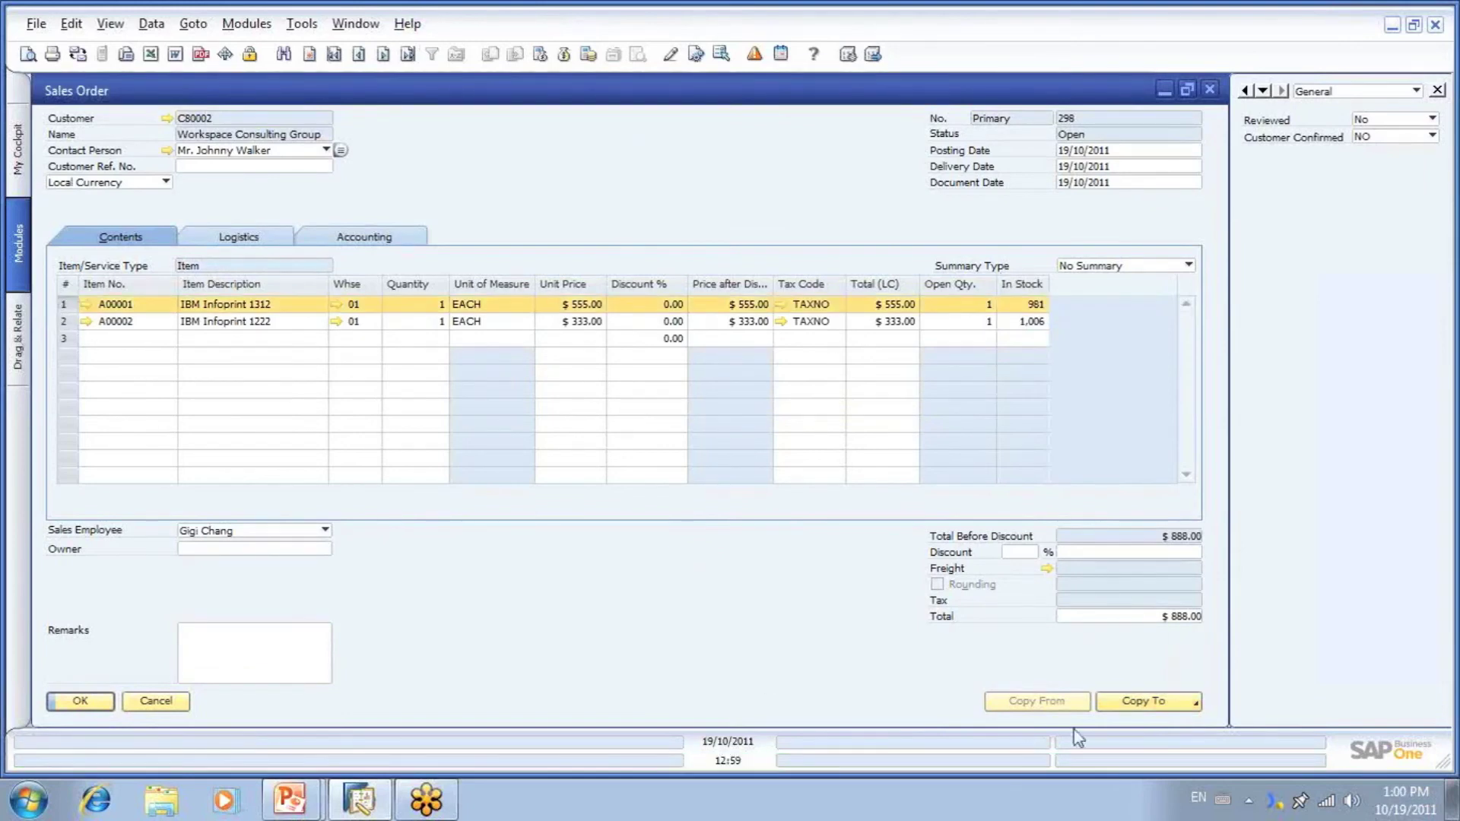
{"action": "left_click", "coordinate": [1147, 701]}
{"action": "left_click", "coordinate": [1138, 637]}
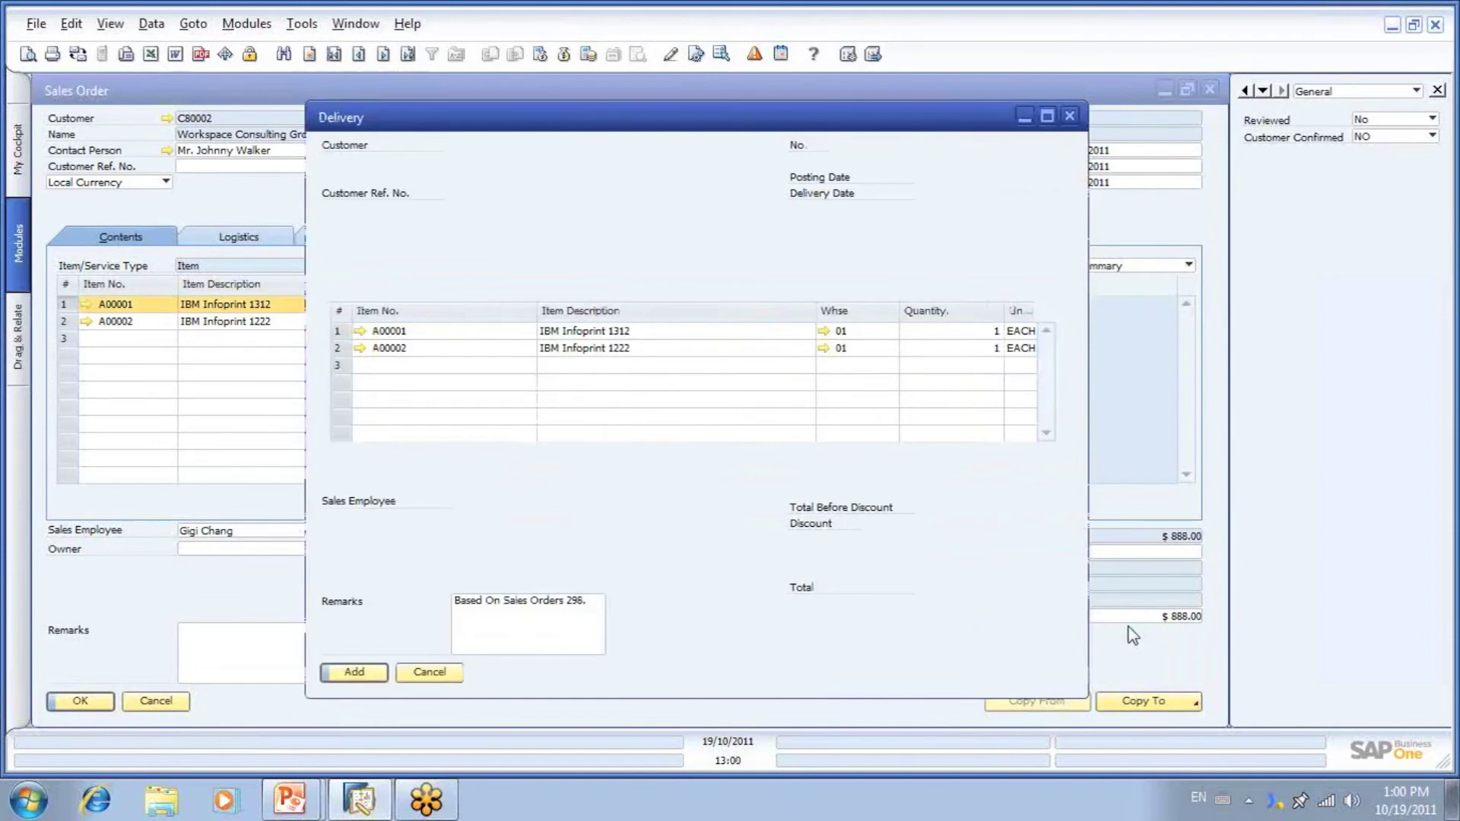
Step: Delete the A00002 row from the delivery and add the delivery with only item A00001
{"action": "right_click", "coordinate": [64, 321]}
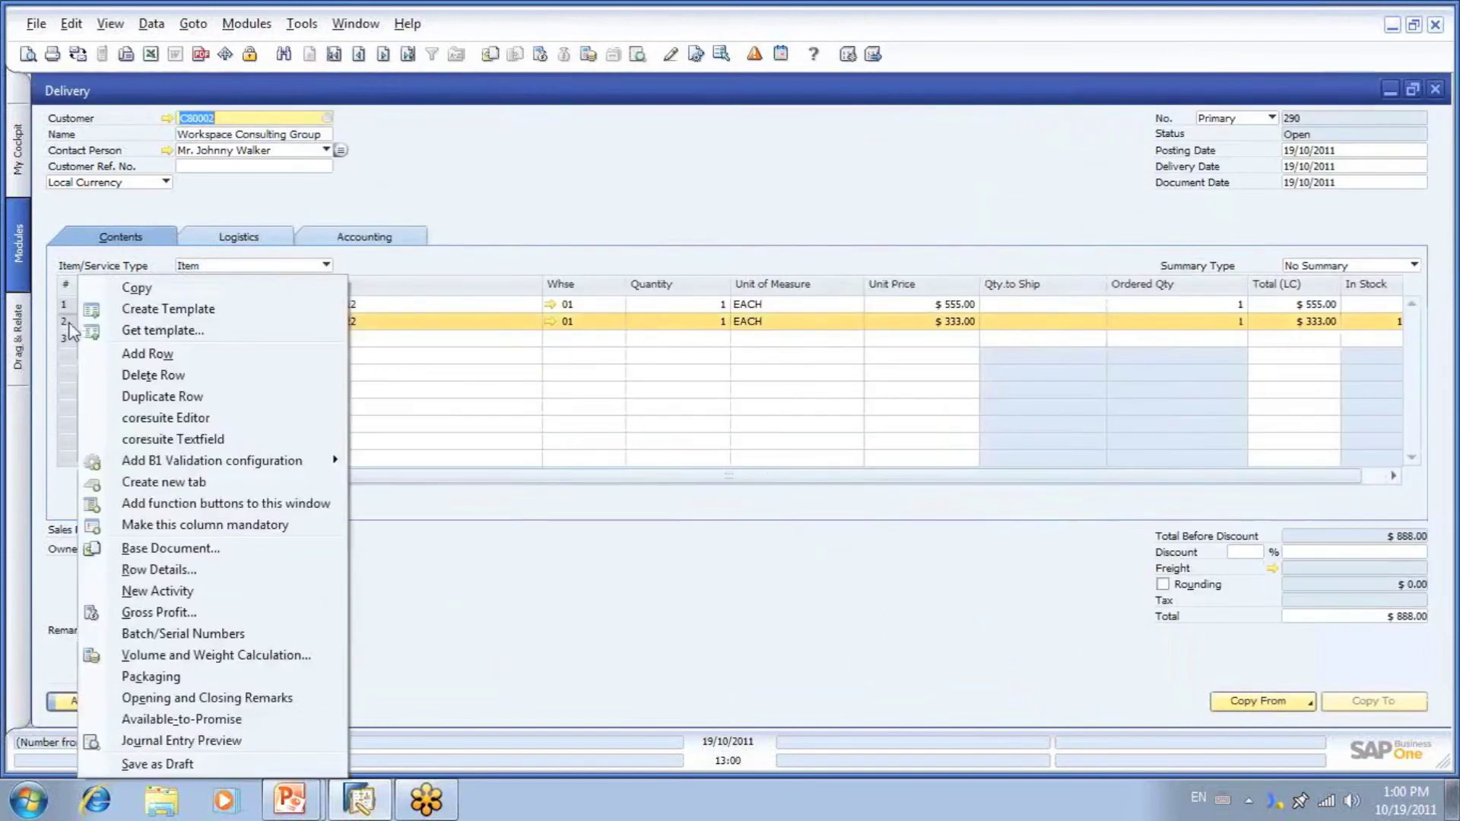
{"action": "left_click", "coordinate": [130, 375]}
{"action": "left_click", "coordinate": [80, 700]}
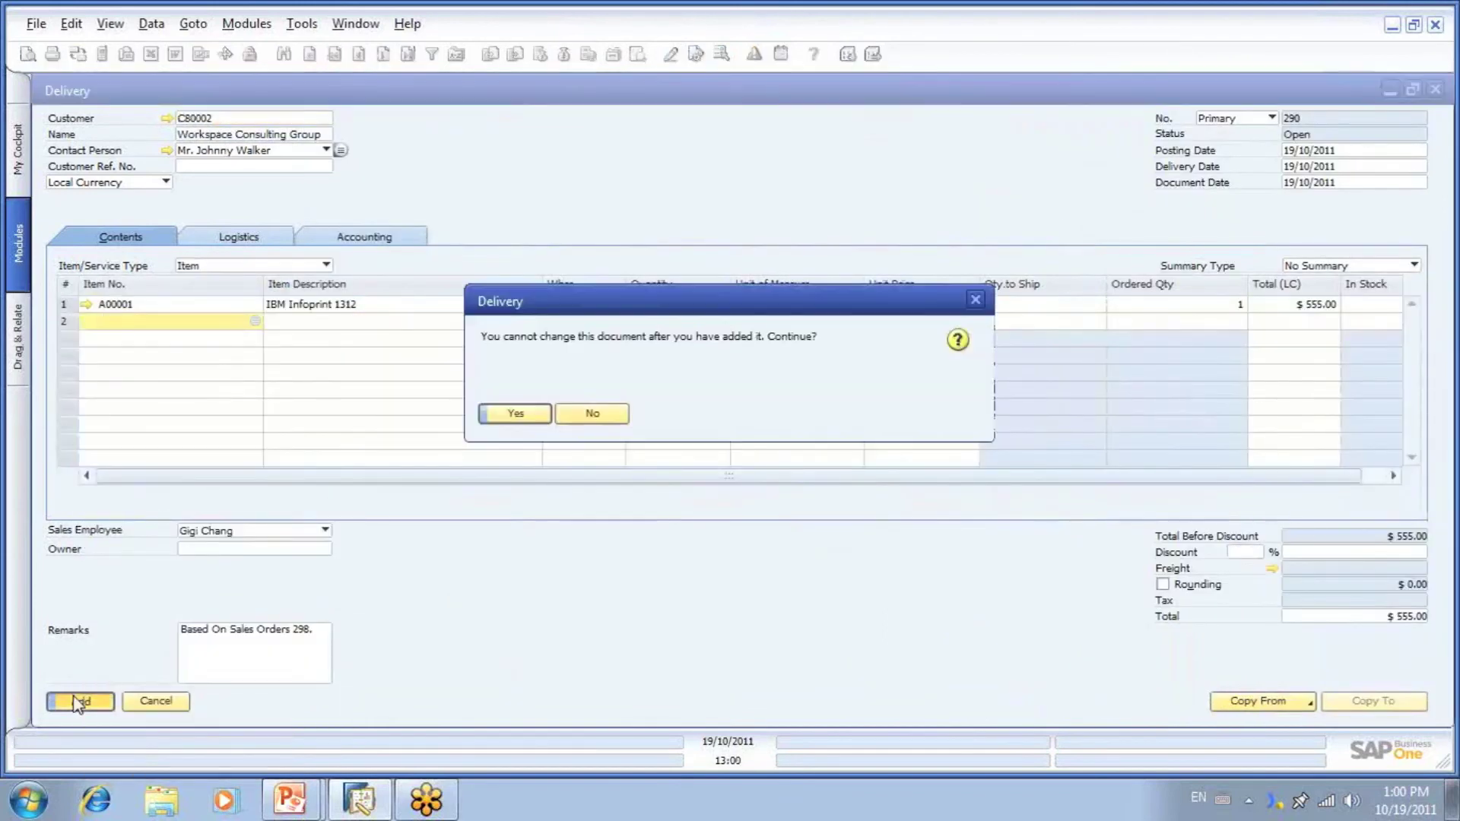
{"action": "left_click", "coordinate": [505, 413]}
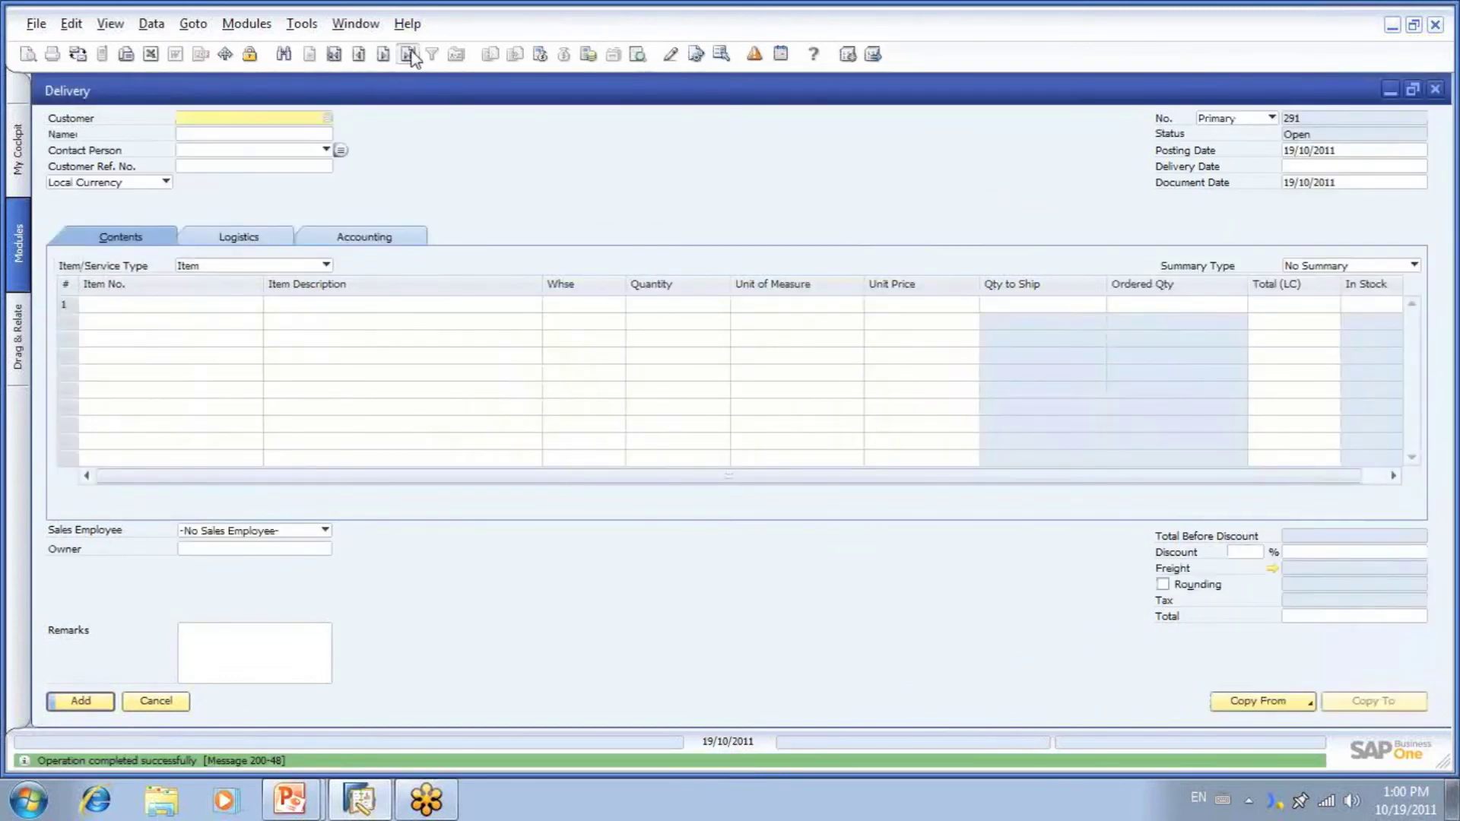
Step: Return from the latest delivery to its base sales order, copy the remaining item A00002 to a second delivery, and add it
{"action": "left_click", "coordinate": [407, 53]}
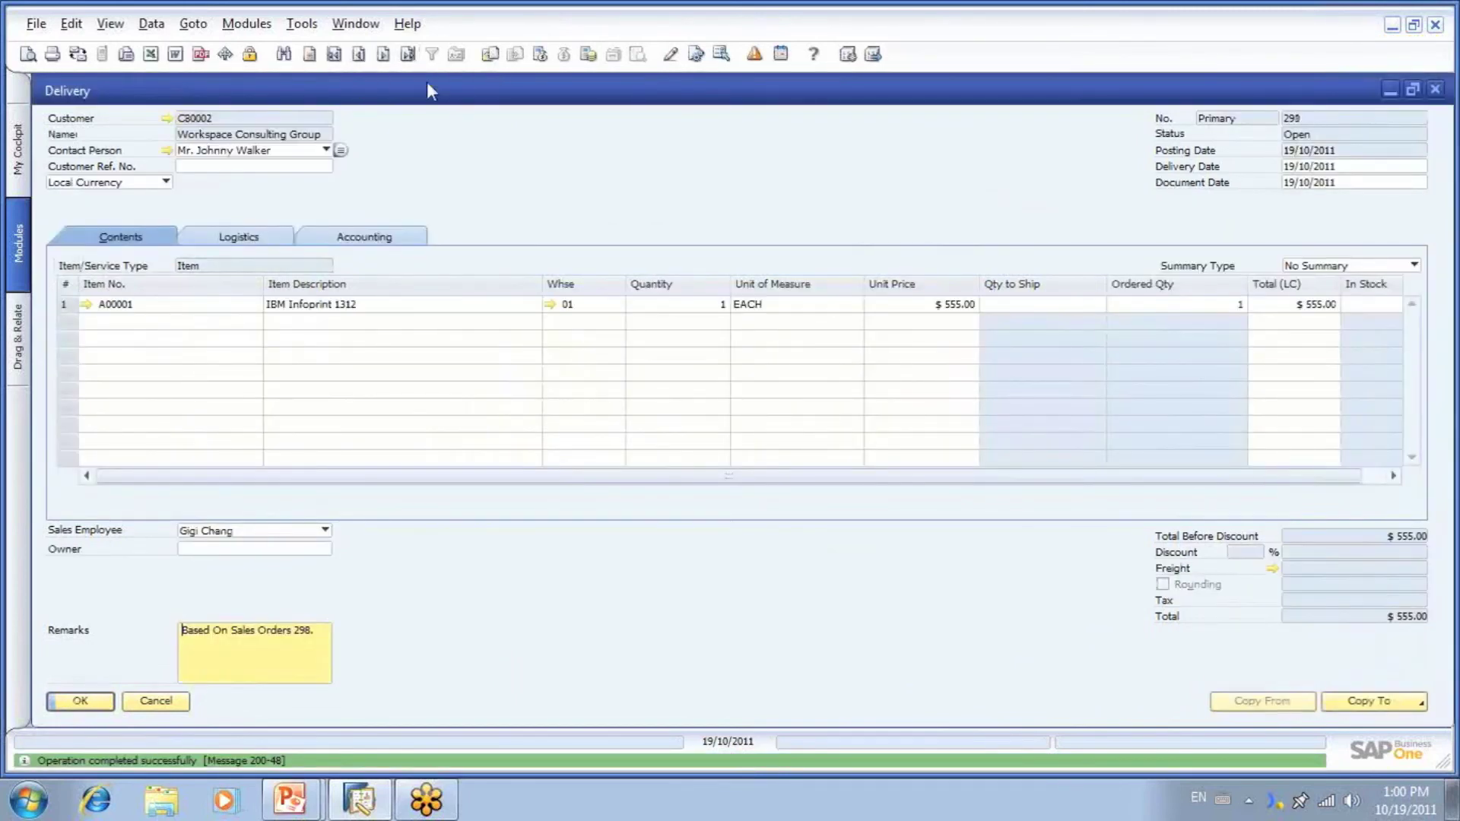
{"action": "left_click", "coordinate": [490, 53]}
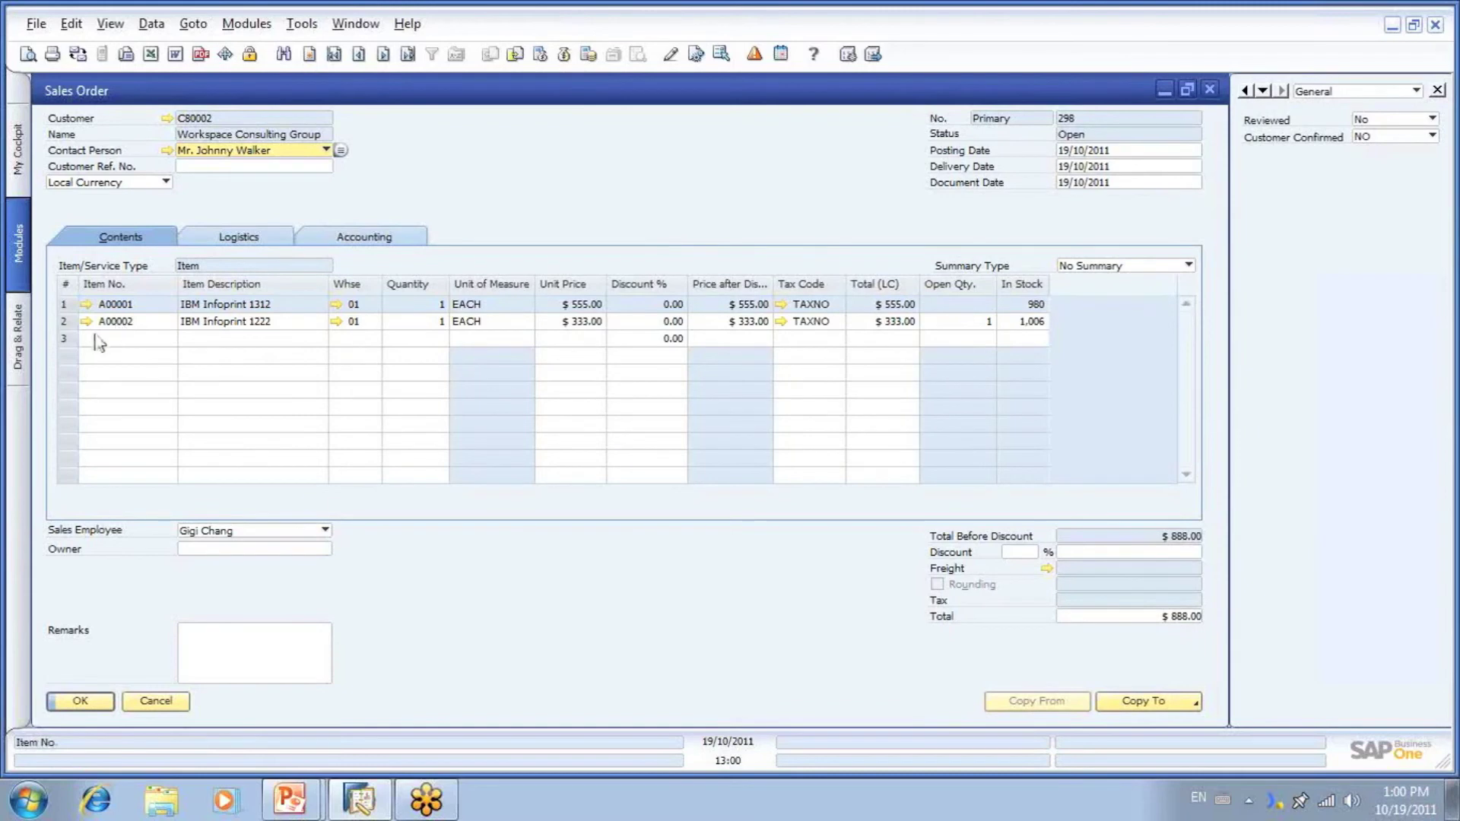
{"action": "left_click", "coordinate": [1141, 703]}
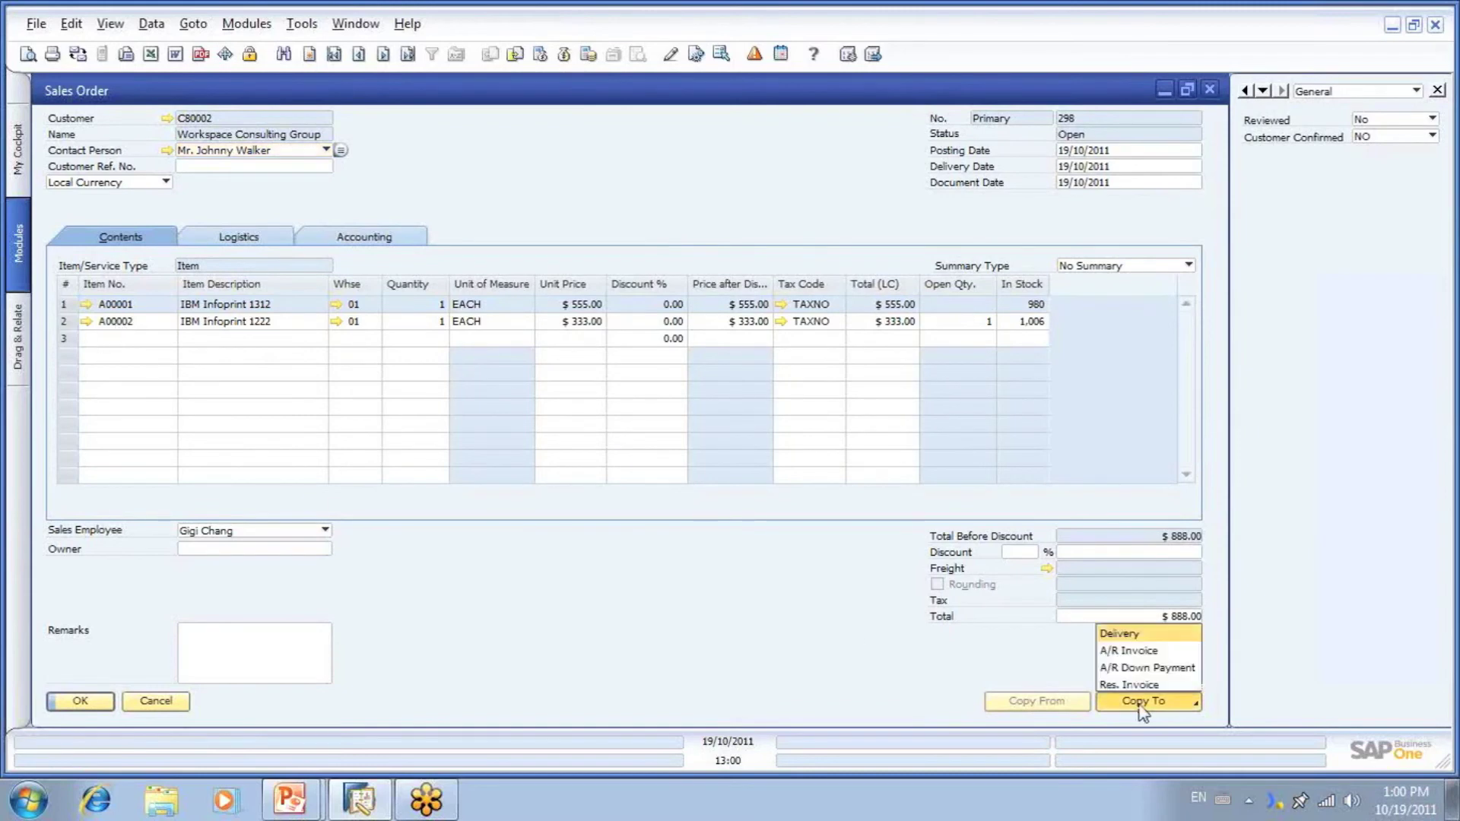
{"action": "left_click", "coordinate": [1150, 641]}
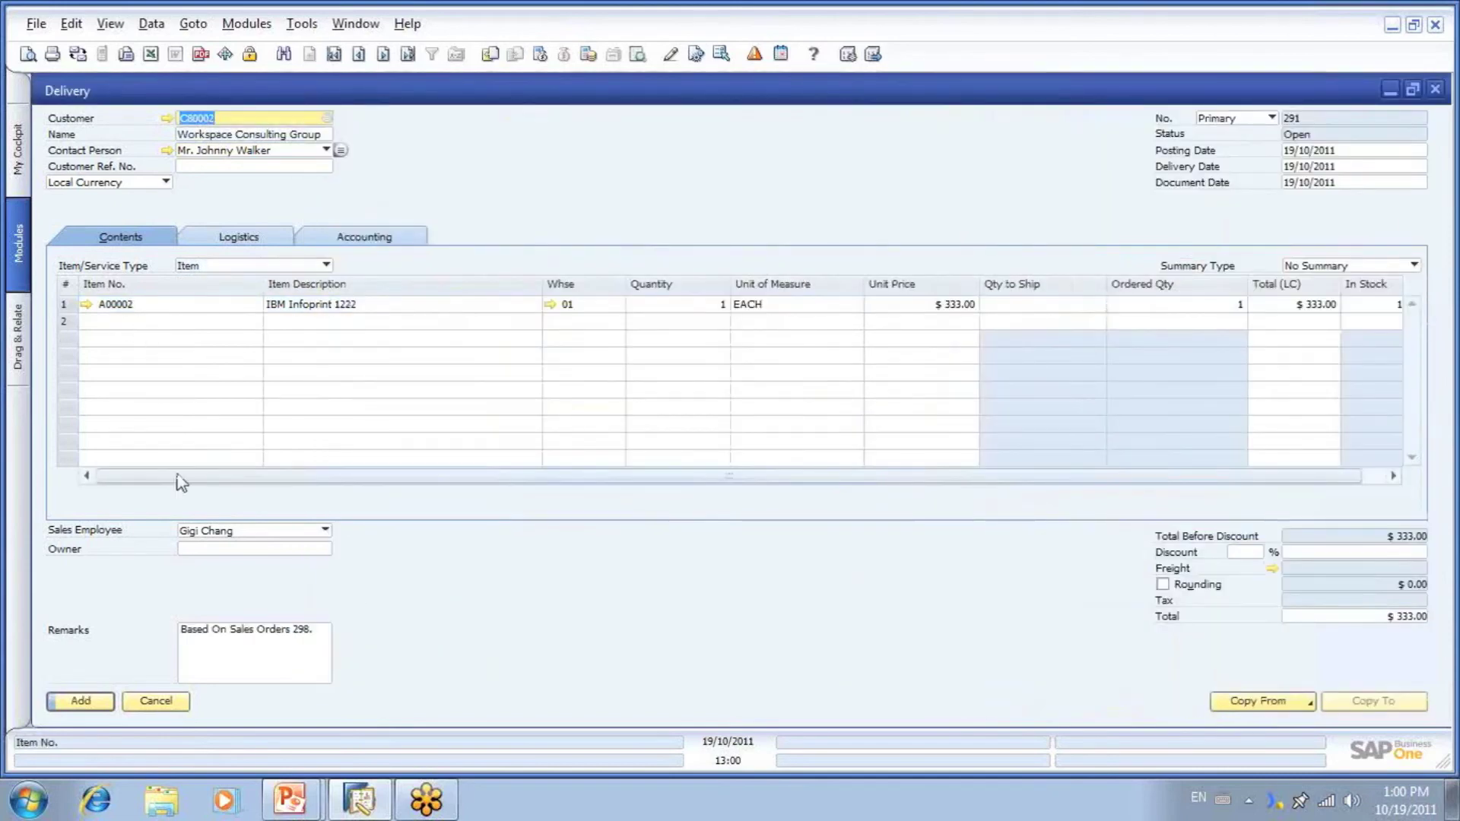
{"action": "left_click", "coordinate": [81, 701]}
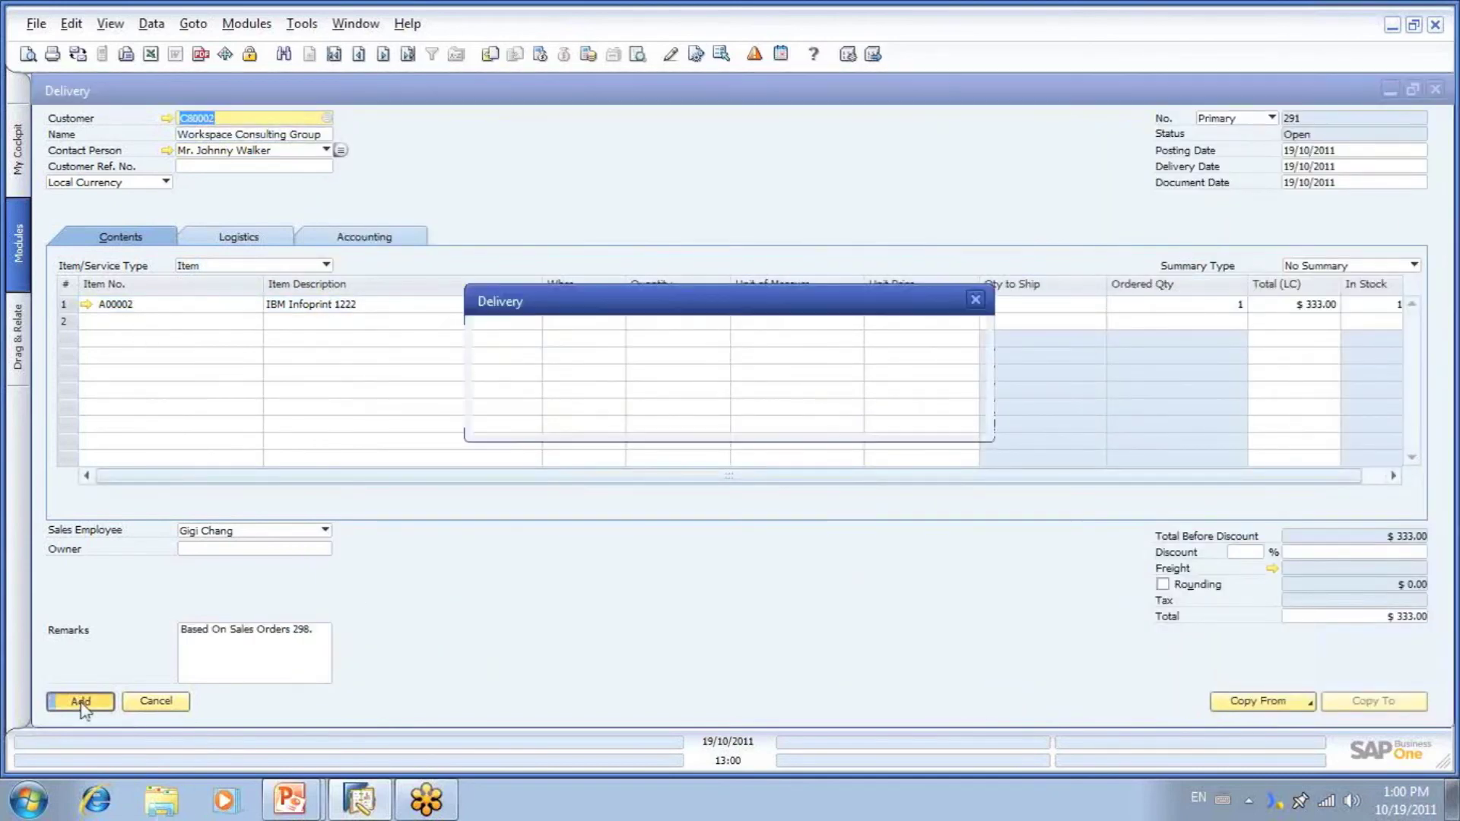
{"action": "left_click", "coordinate": [523, 422]}
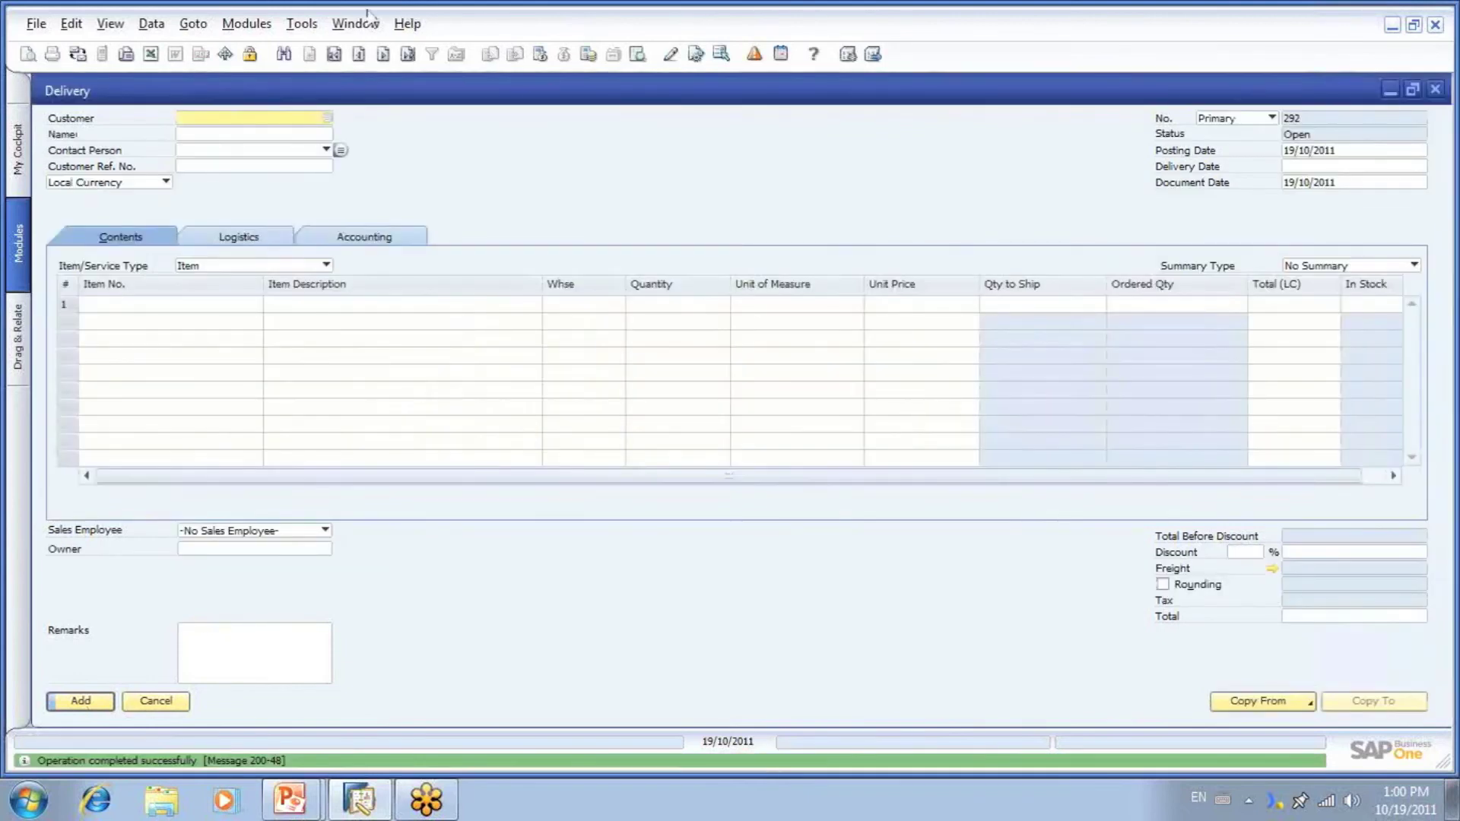
Step: Go from the A00002 delivery to its base sales order and view that order's relationship map
{"action": "left_click", "coordinate": [358, 53]}
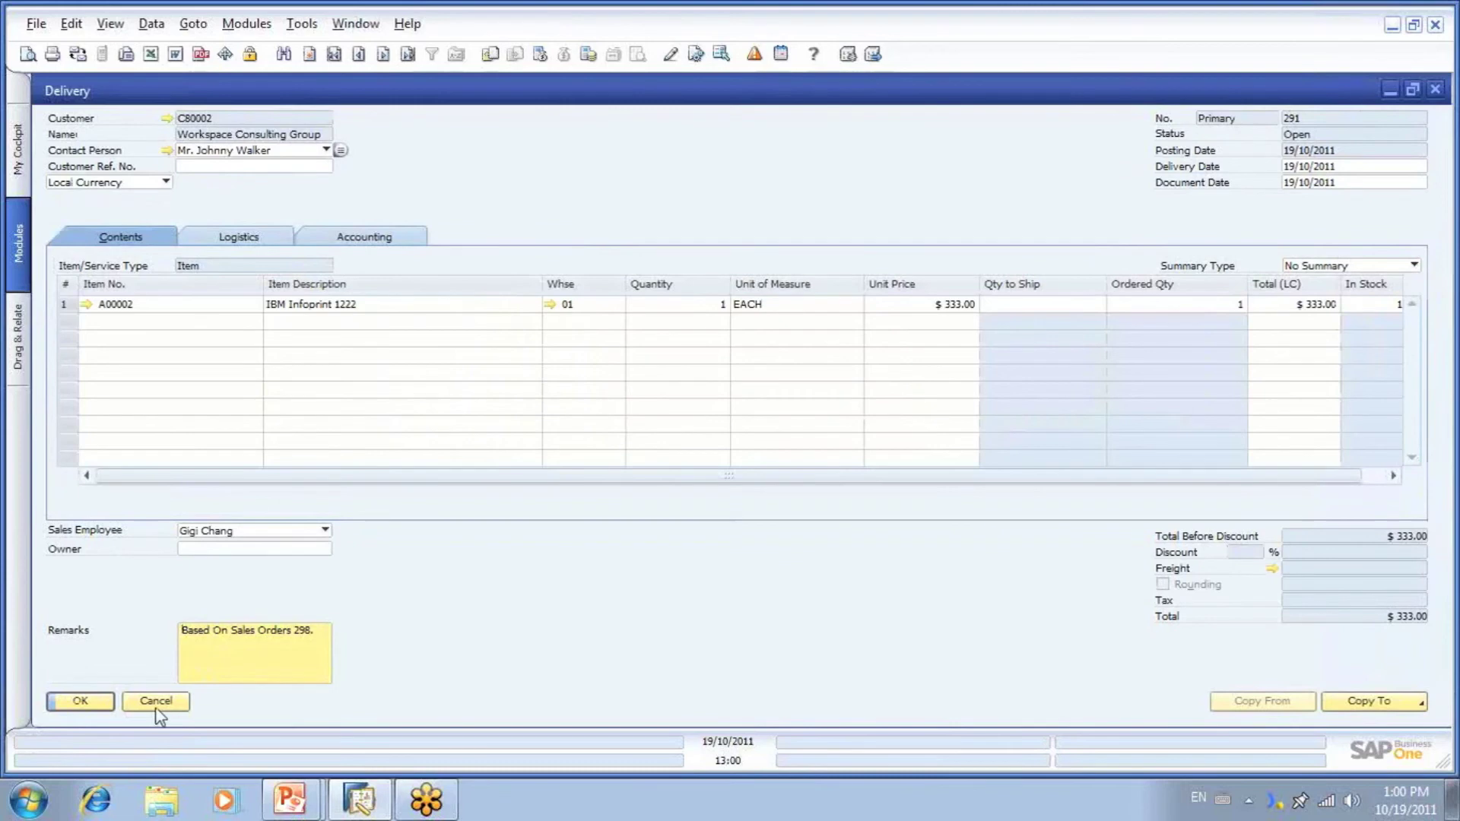
{"action": "left_click", "coordinate": [490, 54]}
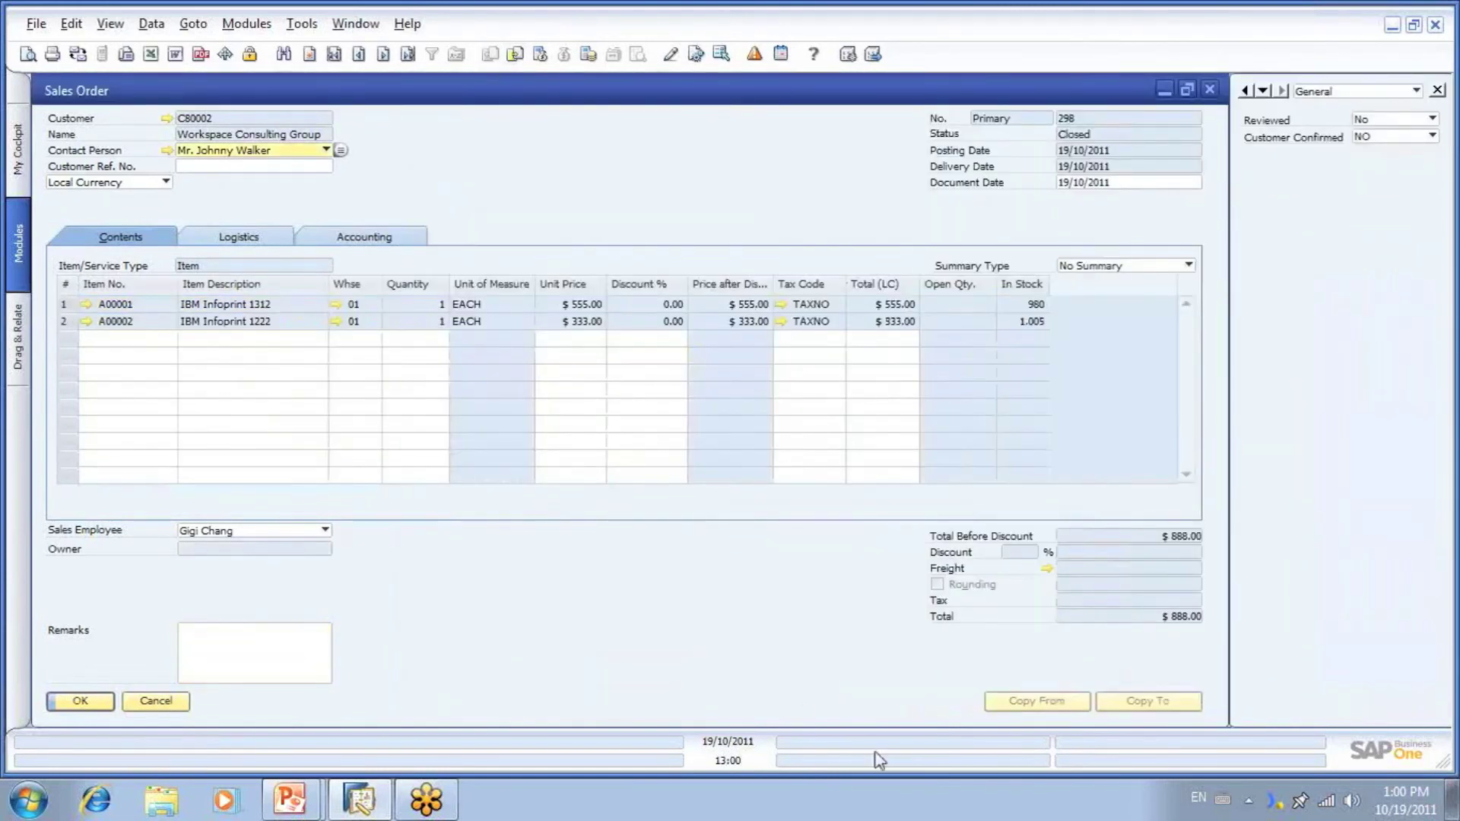
{"action": "right_click", "coordinate": [660, 629]}
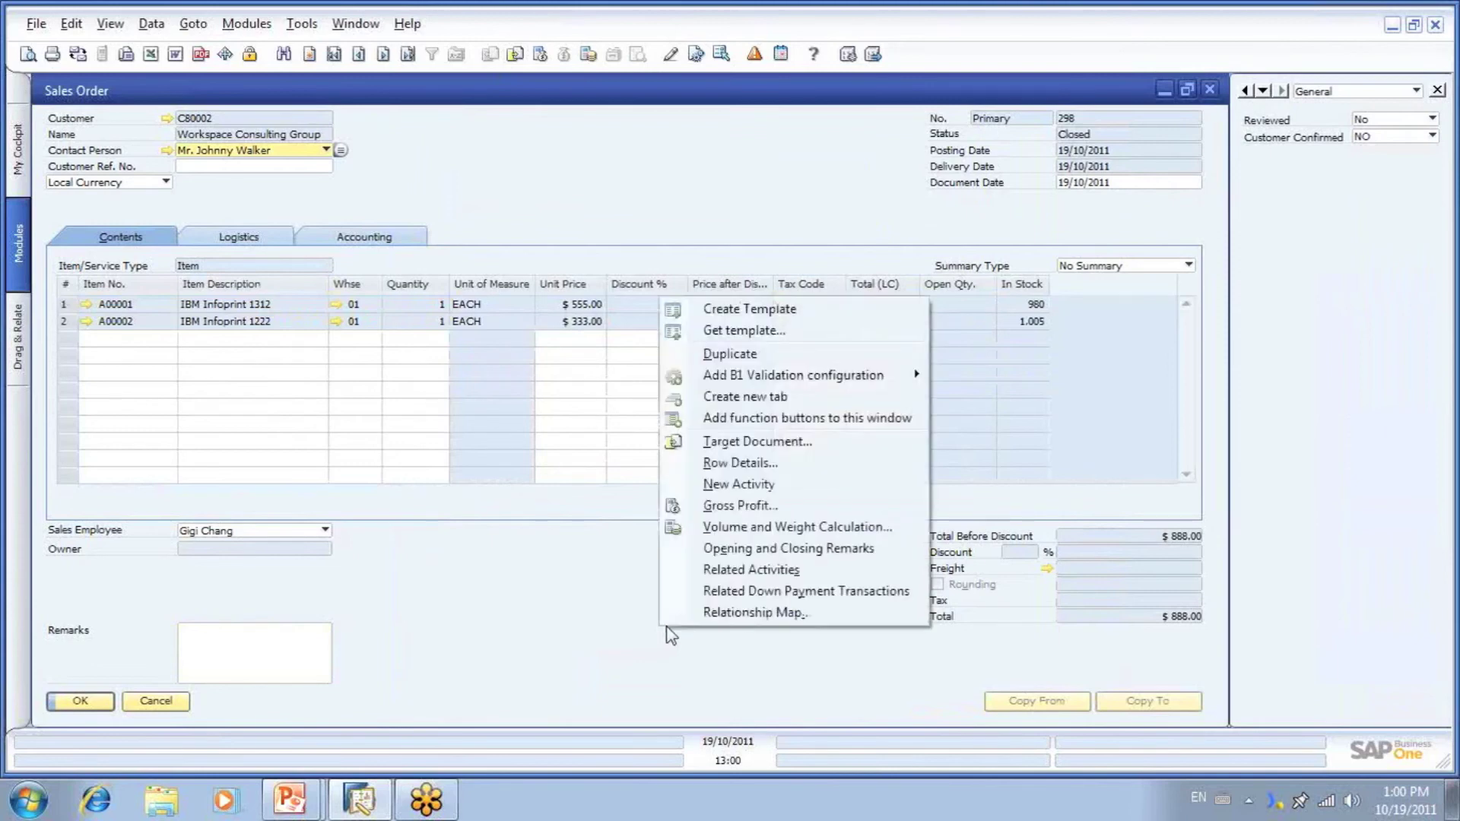
{"action": "left_click", "coordinate": [698, 613]}
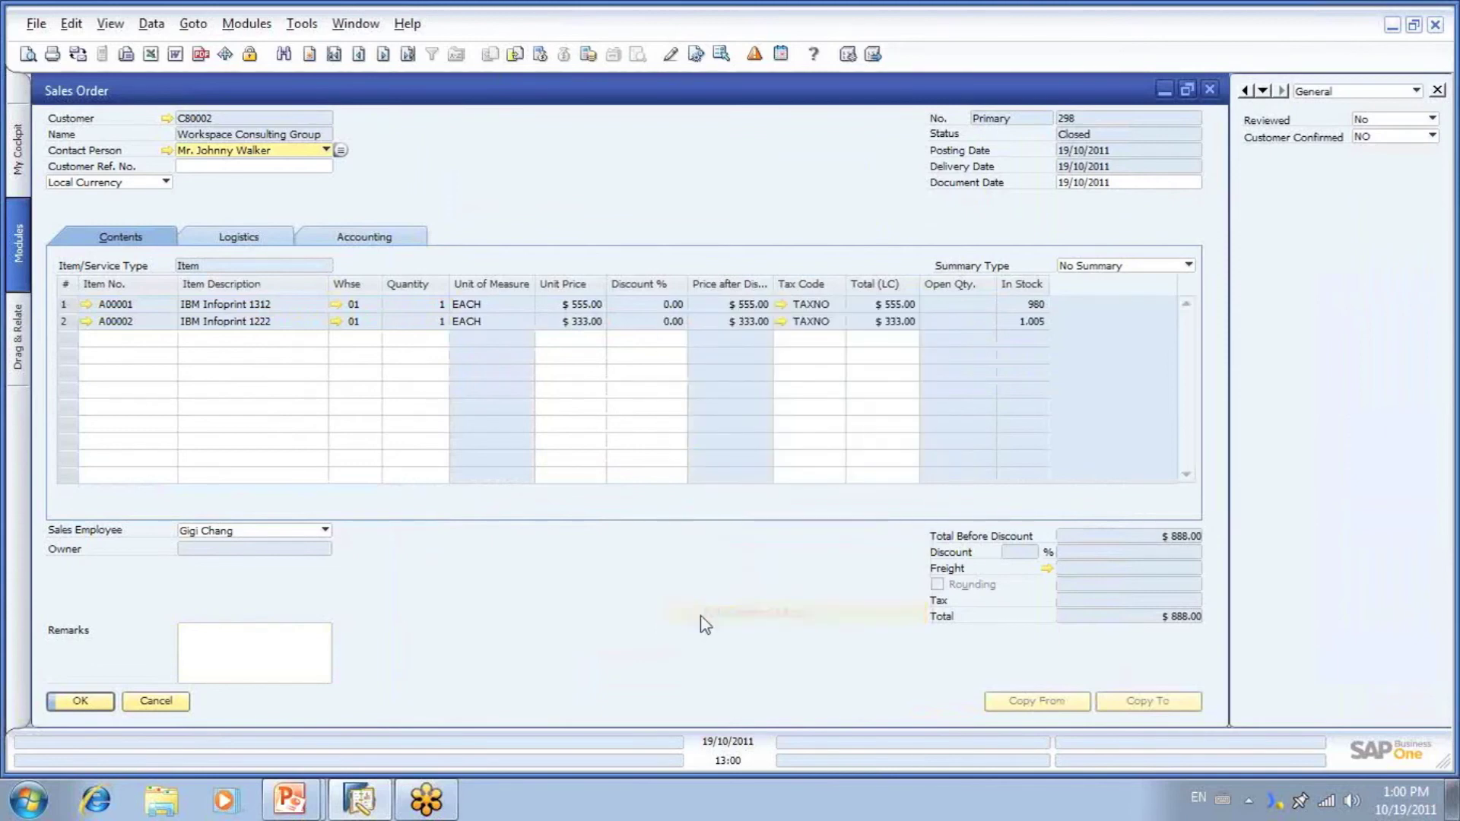
{"action": "left_click", "coordinate": [964, 230]}
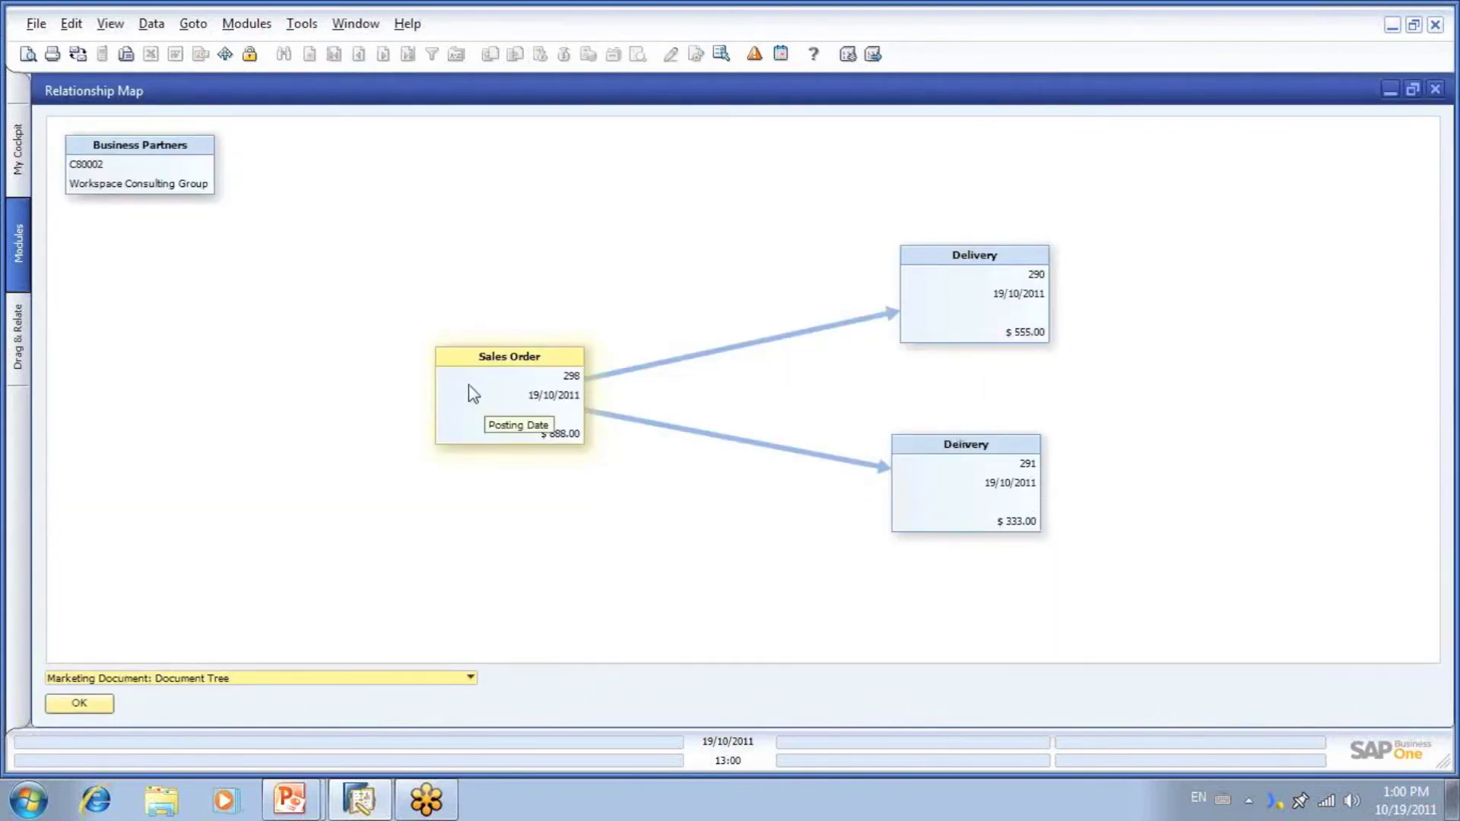
Step: Open the $555.00 delivery from the relationship map, copy it to an A/R invoice, and add the invoice
{"action": "left_click", "coordinate": [999, 298]}
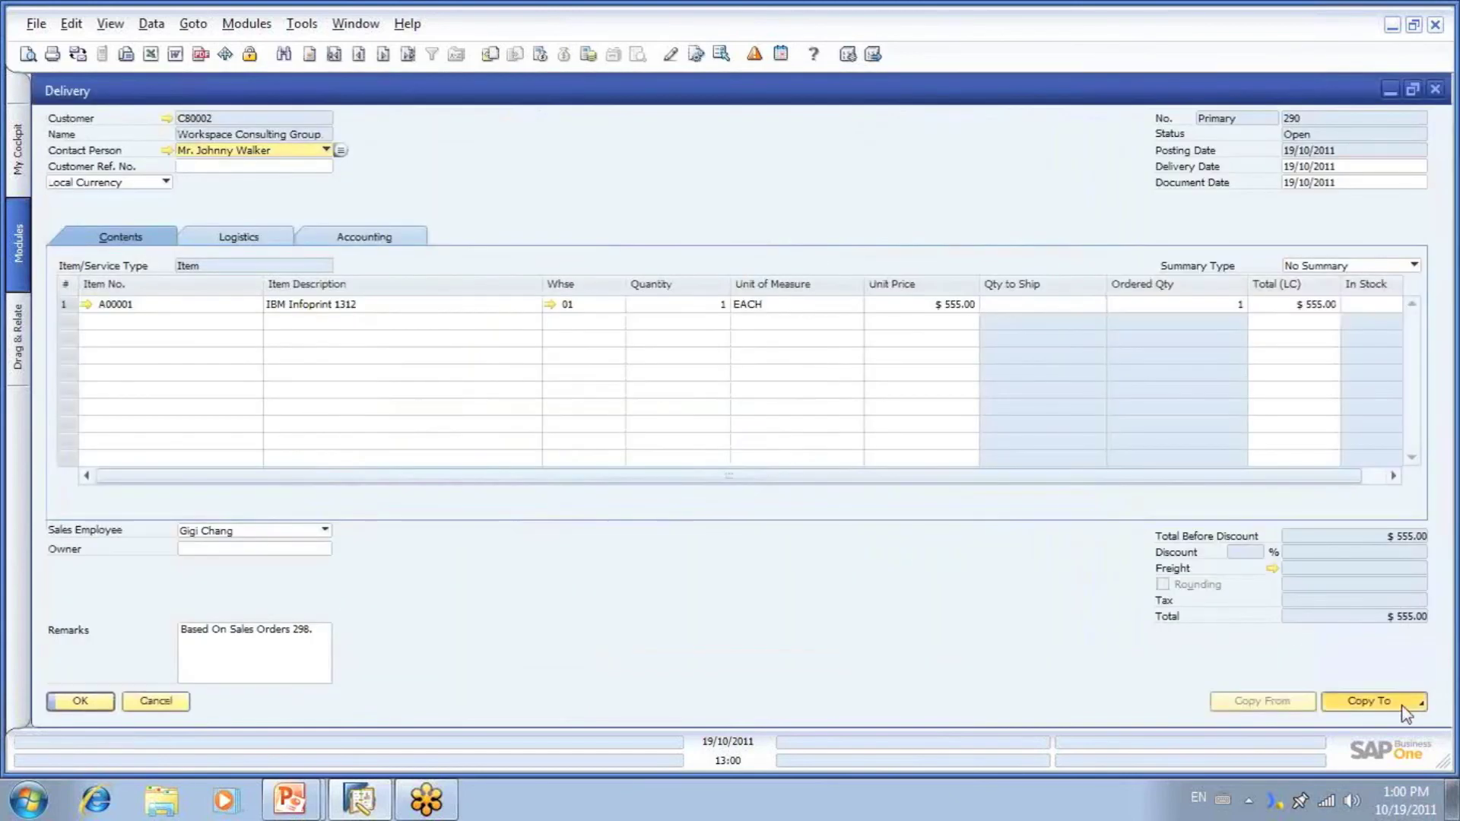
{"action": "left_click", "coordinate": [1402, 704]}
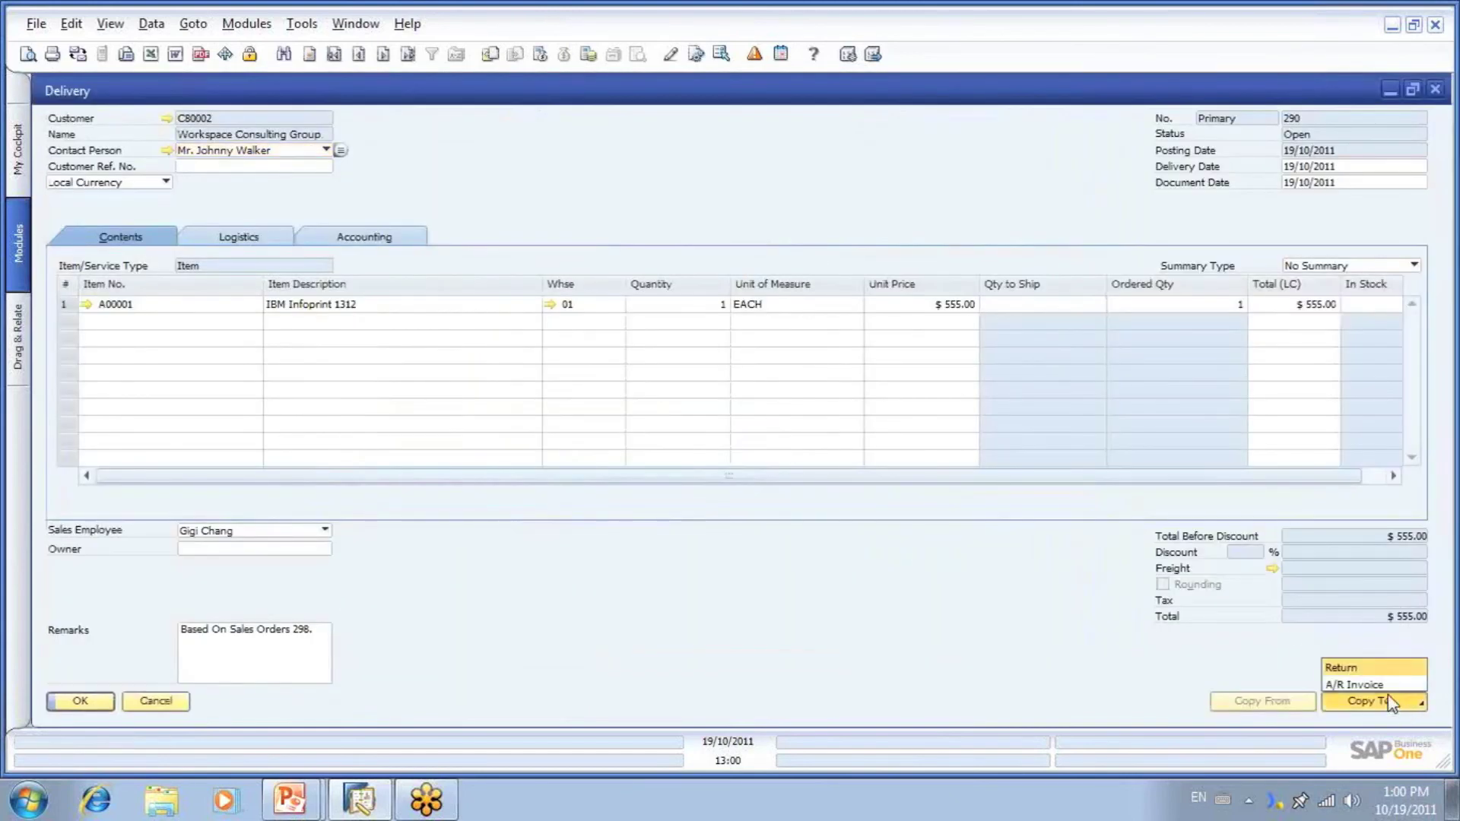
{"action": "left_click", "coordinate": [1395, 686]}
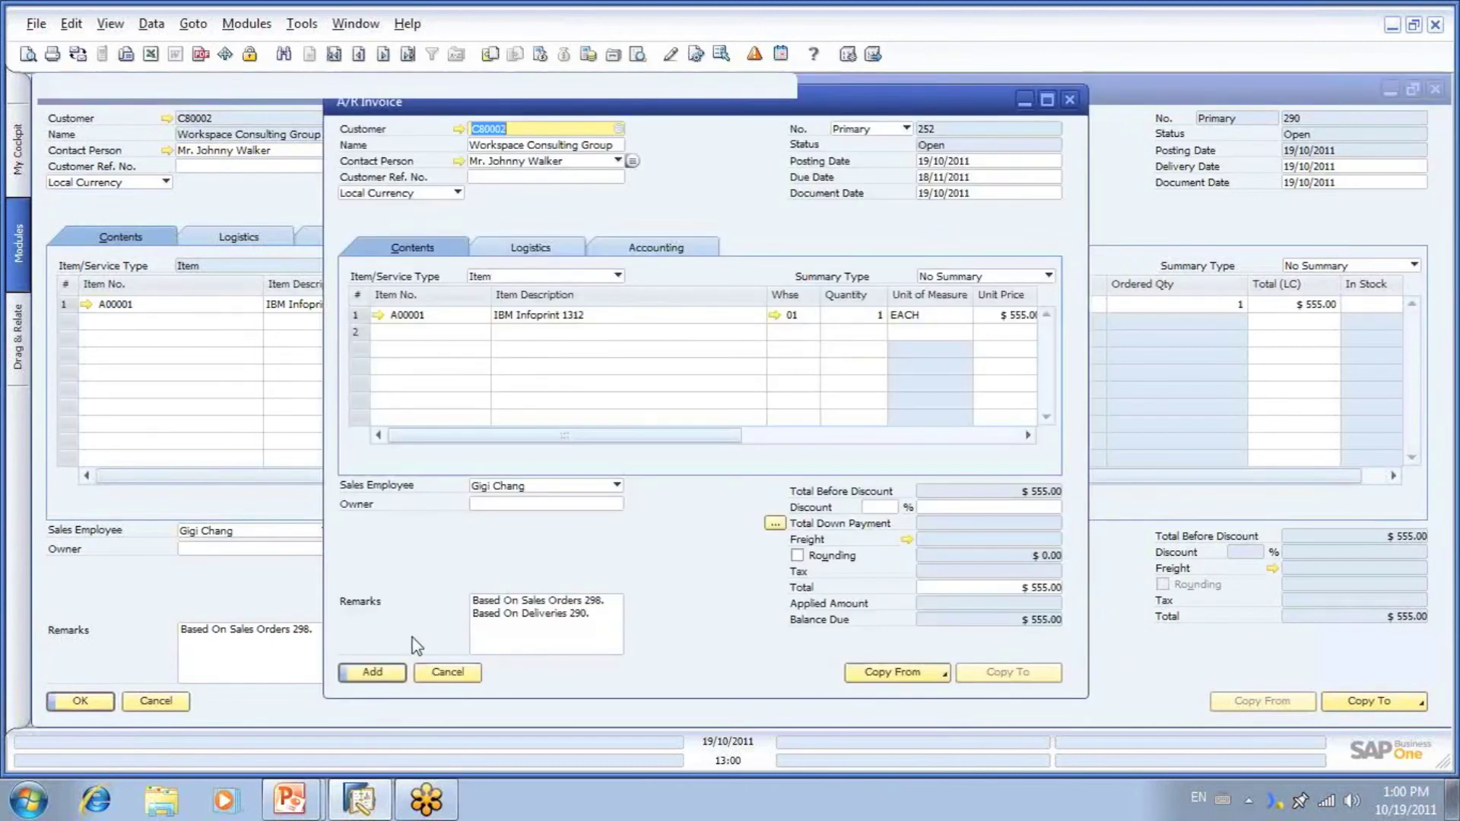
{"action": "left_click", "coordinate": [81, 700]}
{"action": "left_click", "coordinate": [516, 415]}
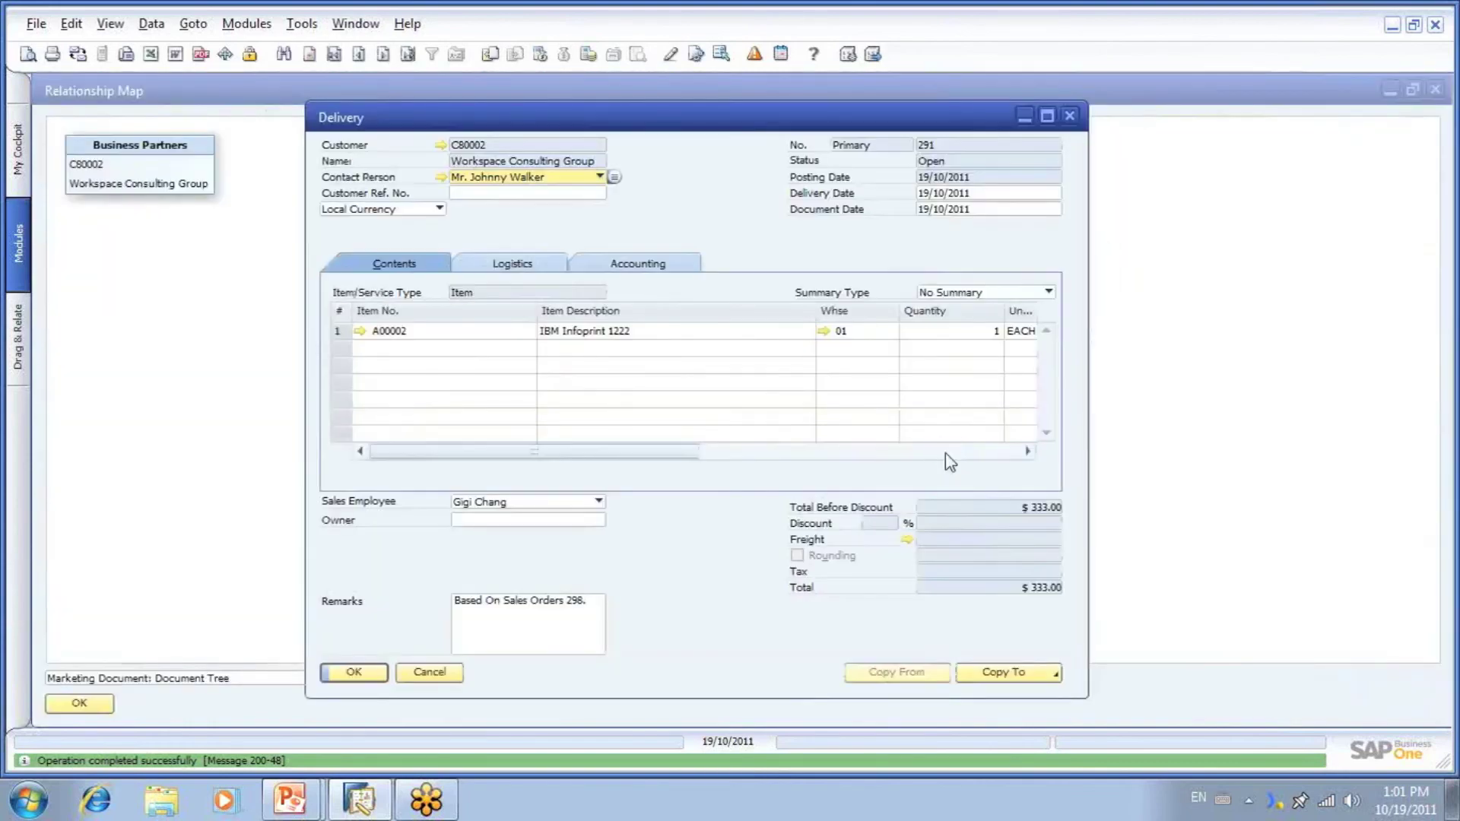
Step: Copy the $333.00 delivery to a return, add the return, and close the blank return form
{"action": "left_click", "coordinate": [1368, 700]}
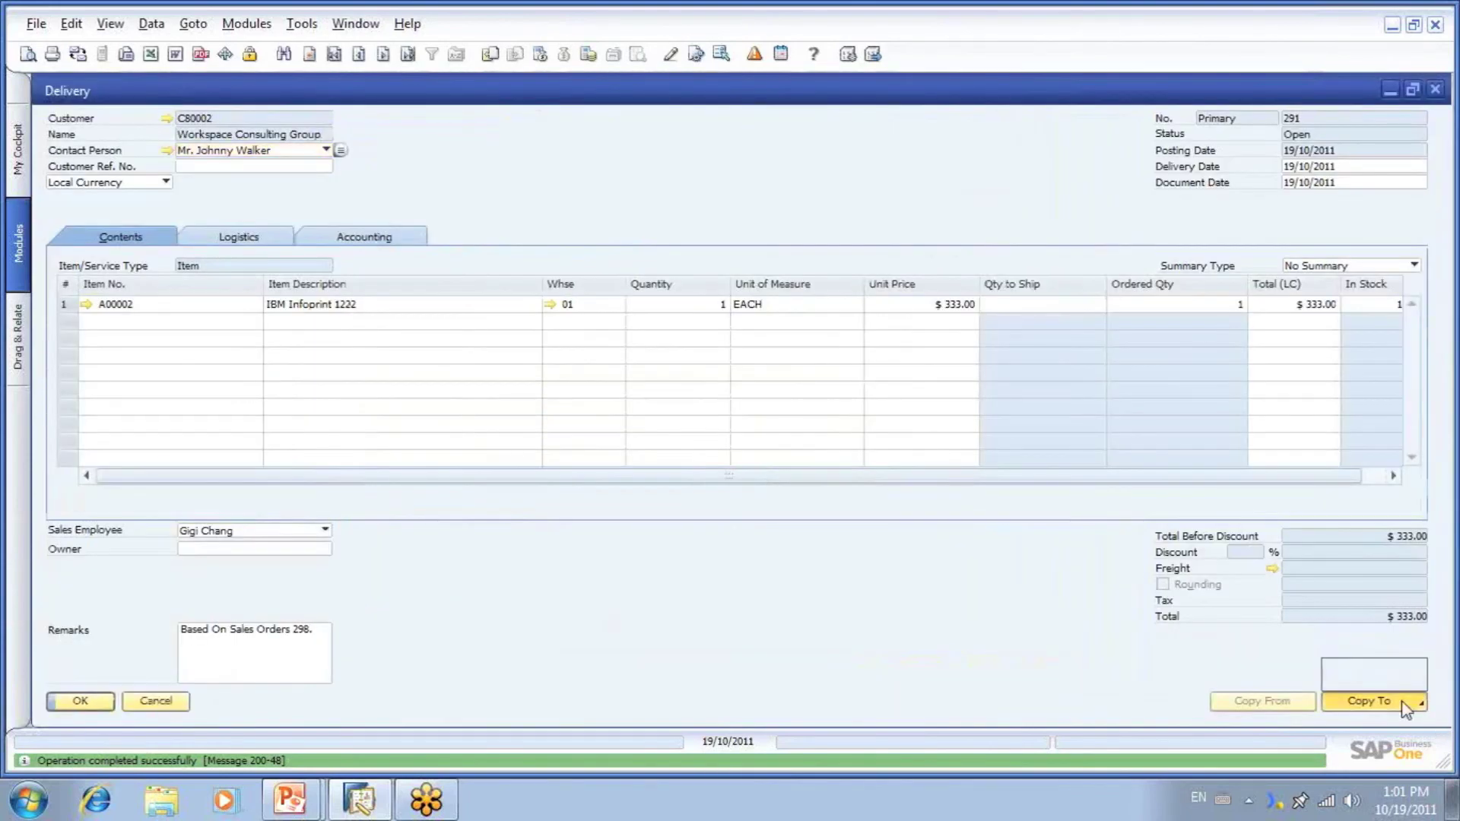
{"action": "left_click", "coordinate": [1370, 669]}
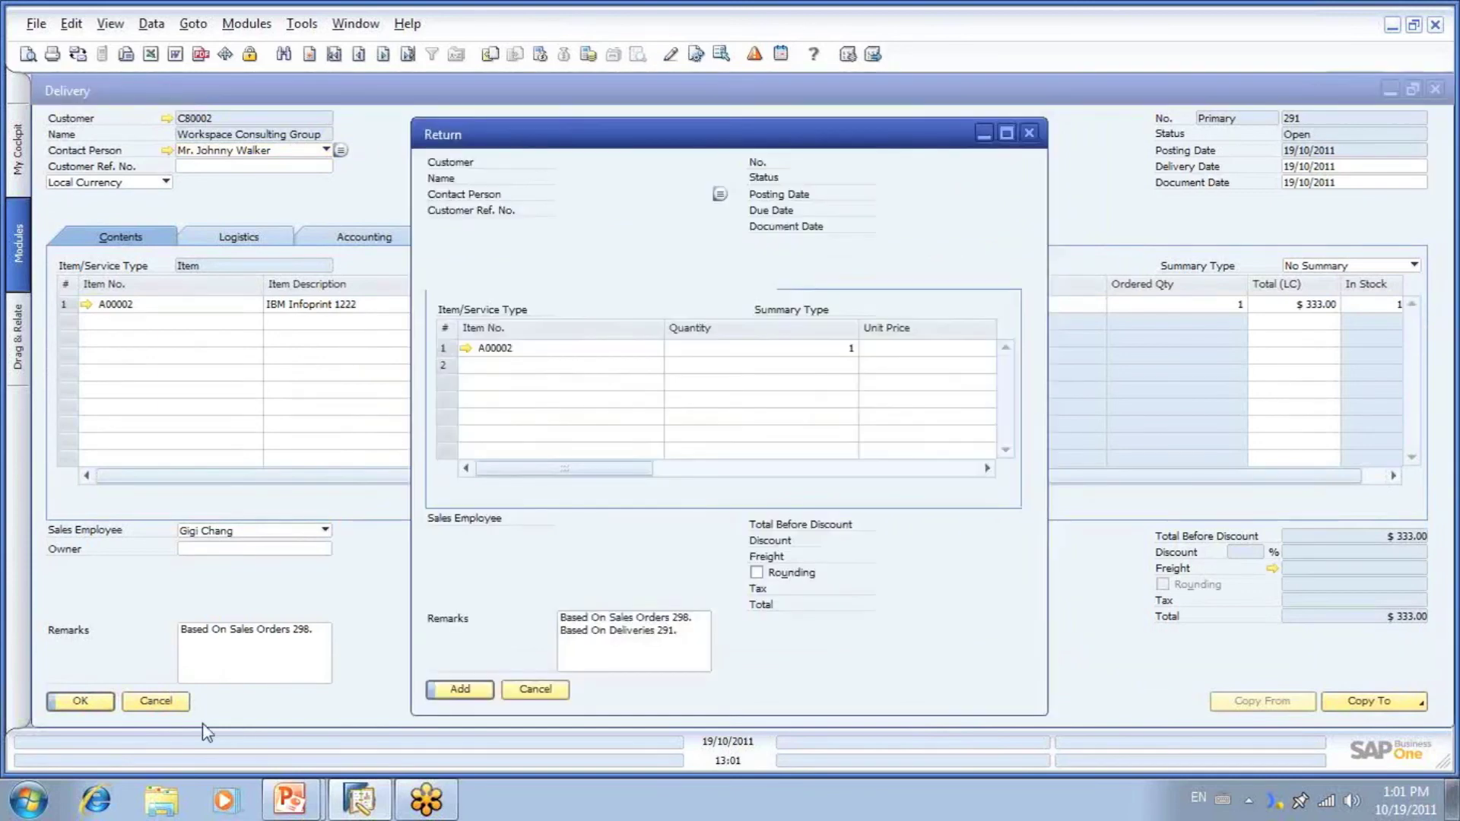
{"action": "left_click", "coordinate": [80, 701]}
{"action": "left_click", "coordinate": [515, 413]}
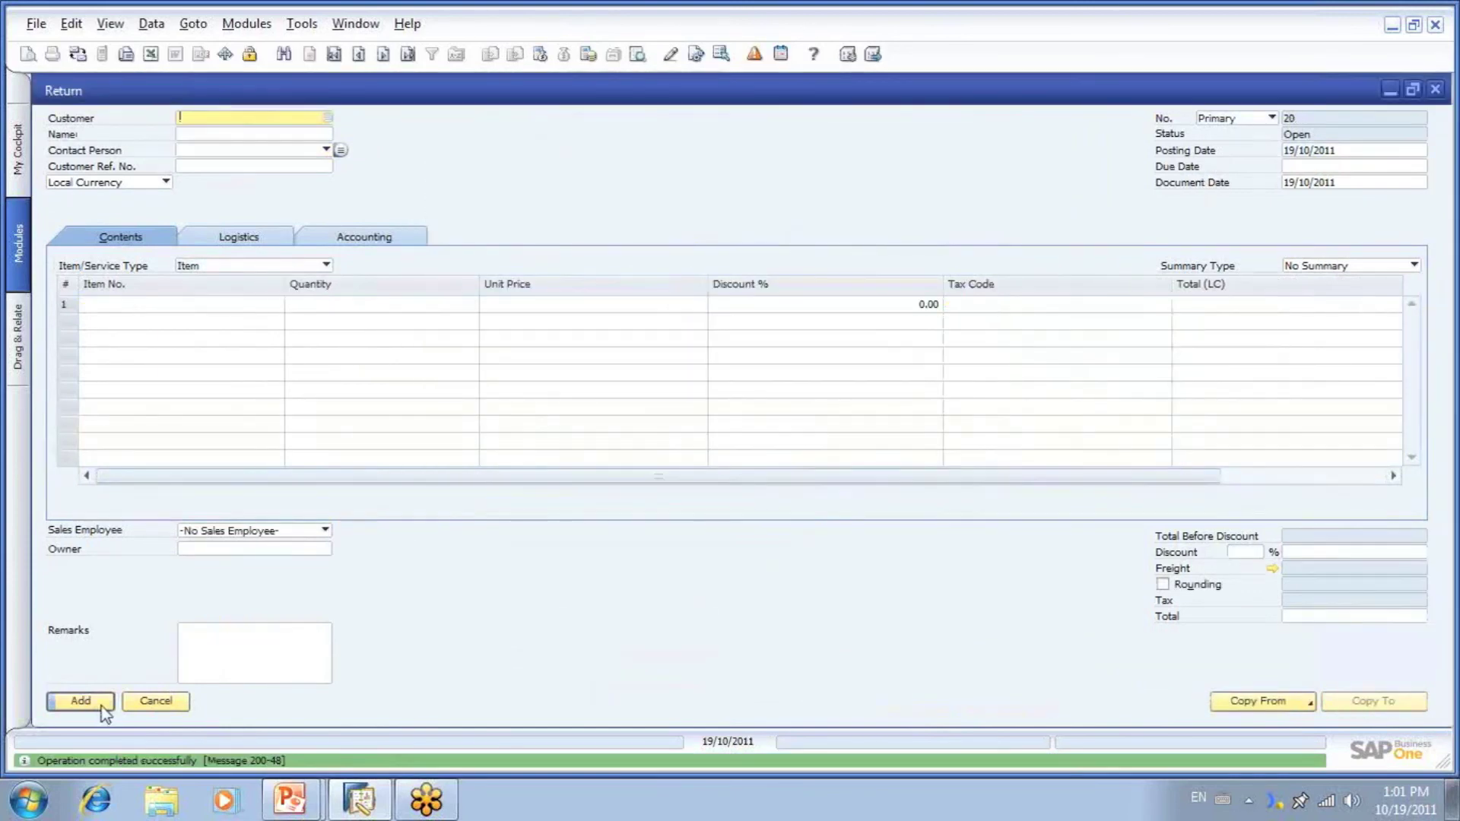
{"action": "left_click", "coordinate": [153, 705]}
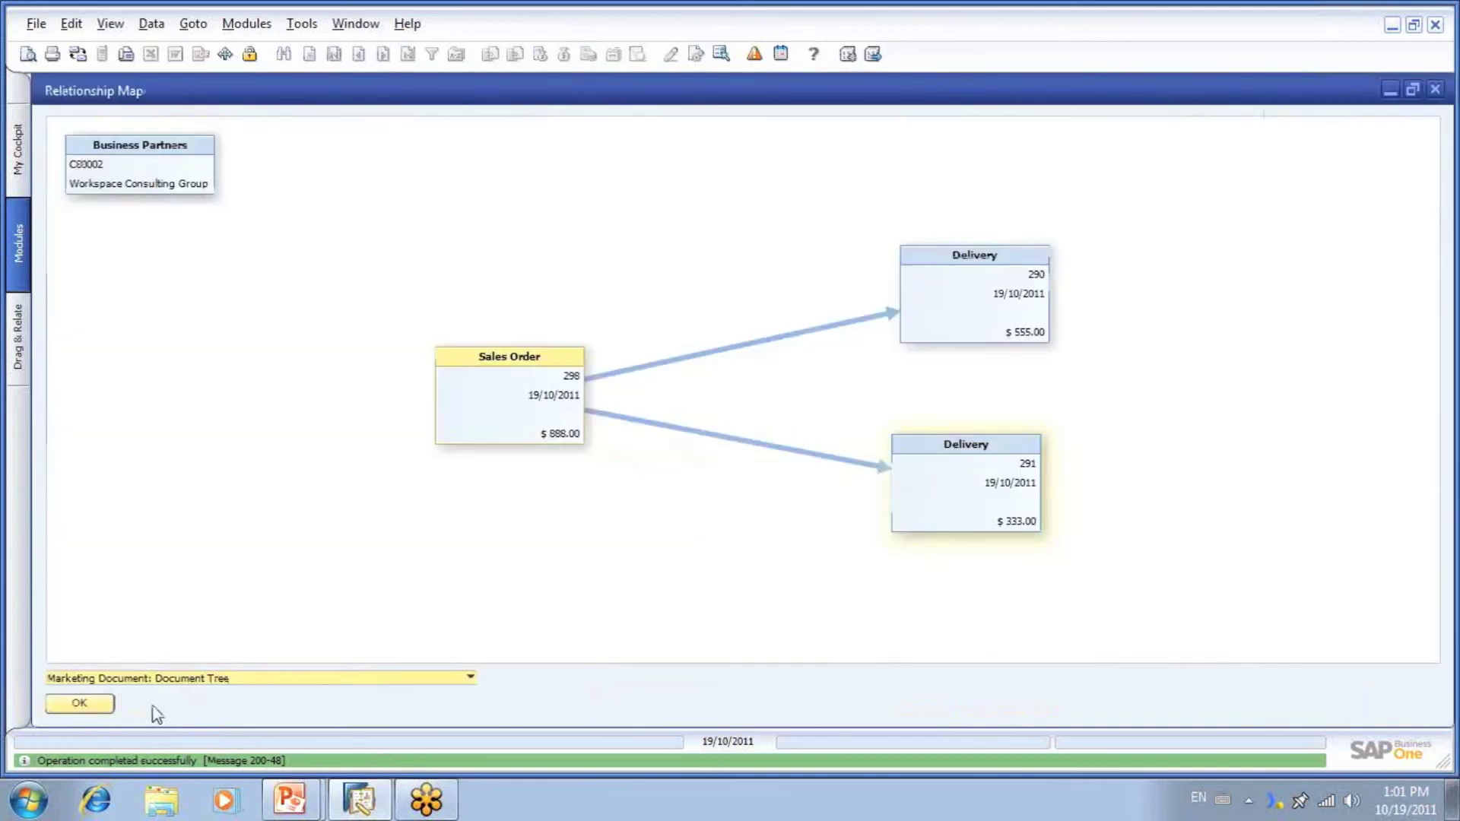
Step: Reopen the sales order's relationship map and rearrange its boxes so the return sits below the A/R invoice, next to its delivery
{"action": "left_click", "coordinate": [82, 705]}
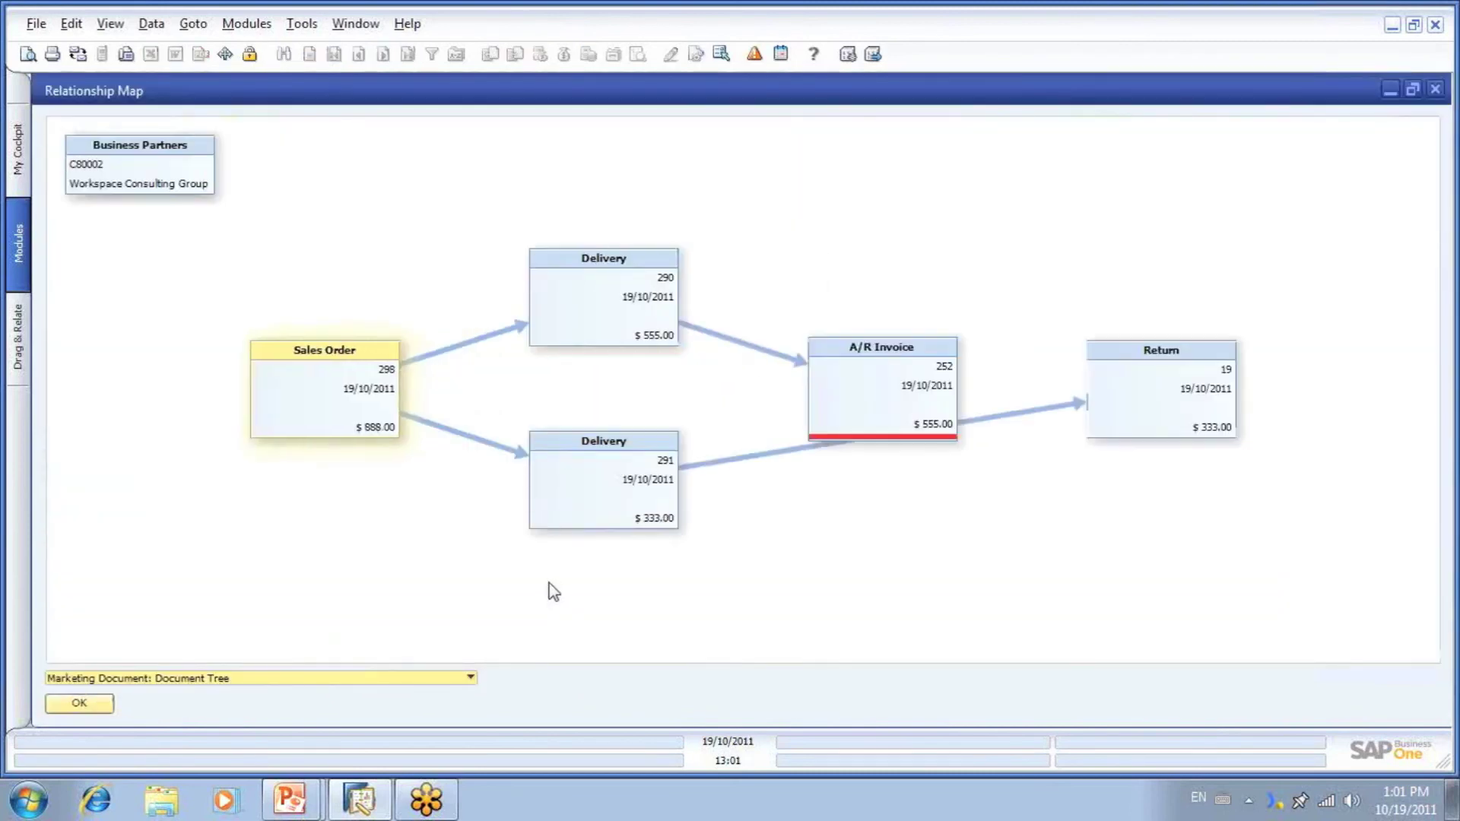
{"action": "left_click", "coordinate": [1237, 395]}
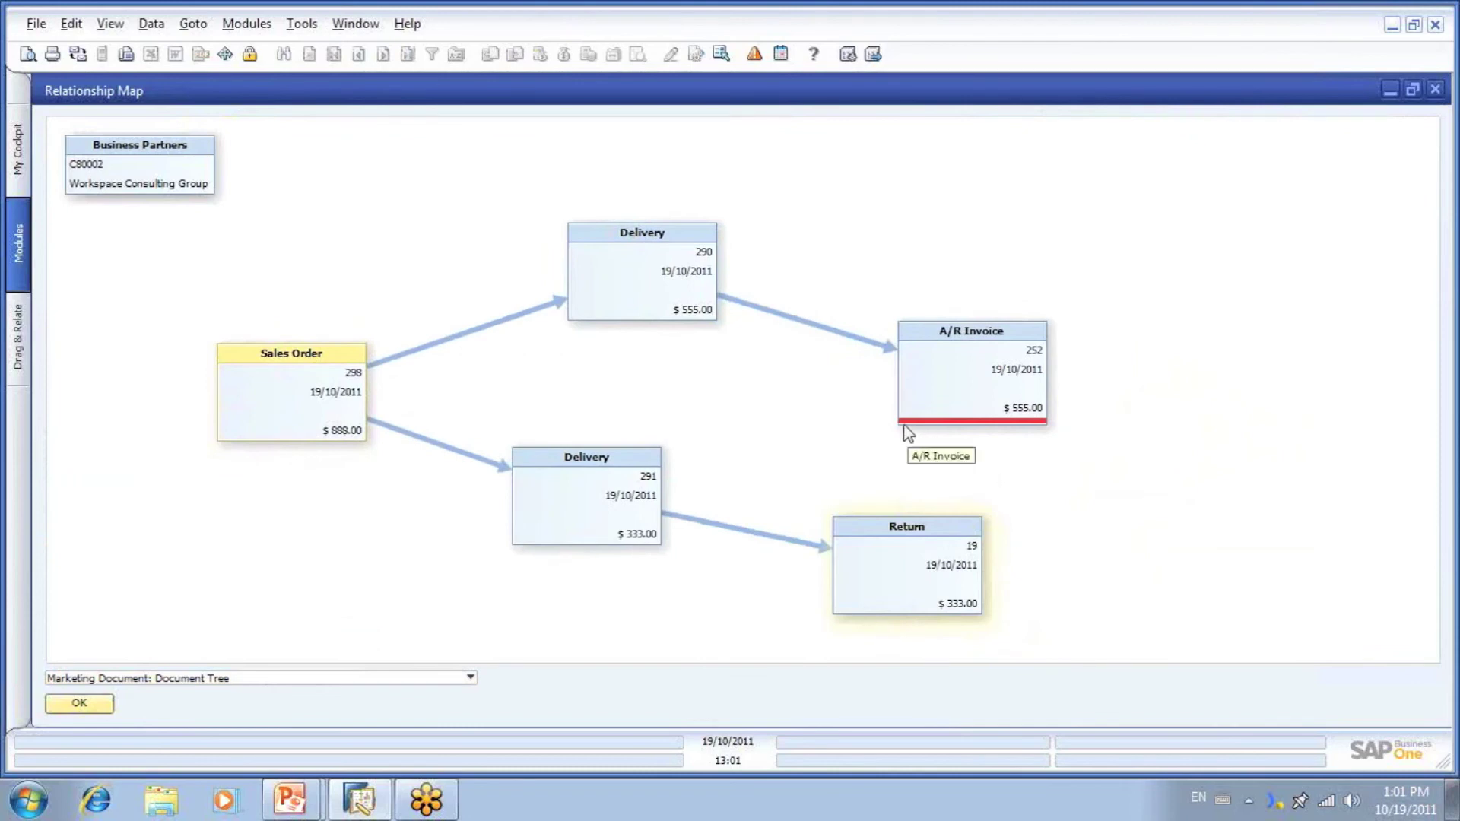
Step: Open the A/R invoice from the relationship map and copy its customer code
{"action": "double_click", "coordinate": [1002, 426]}
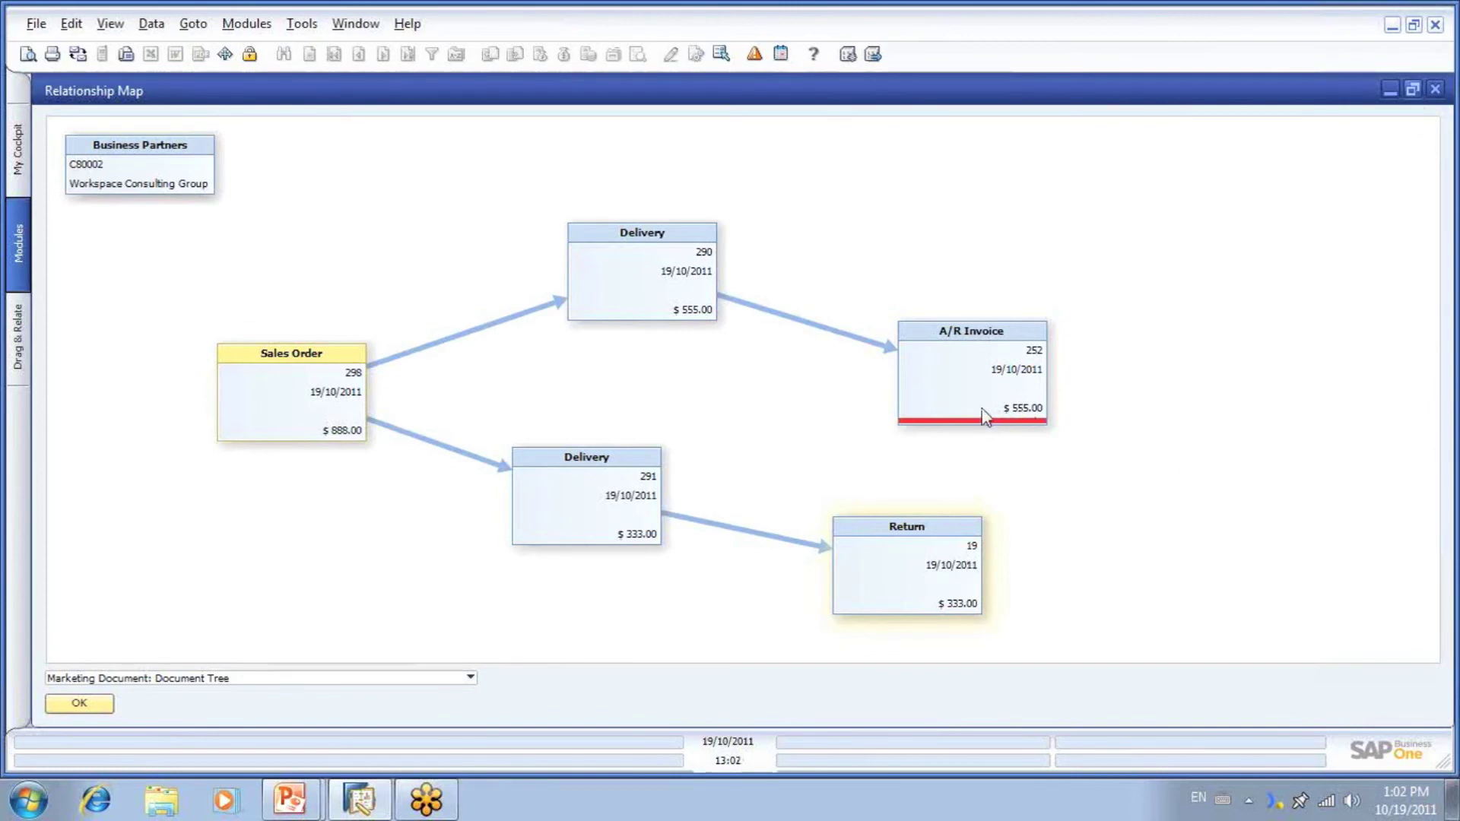
{"action": "double_click", "coordinate": [959, 389]}
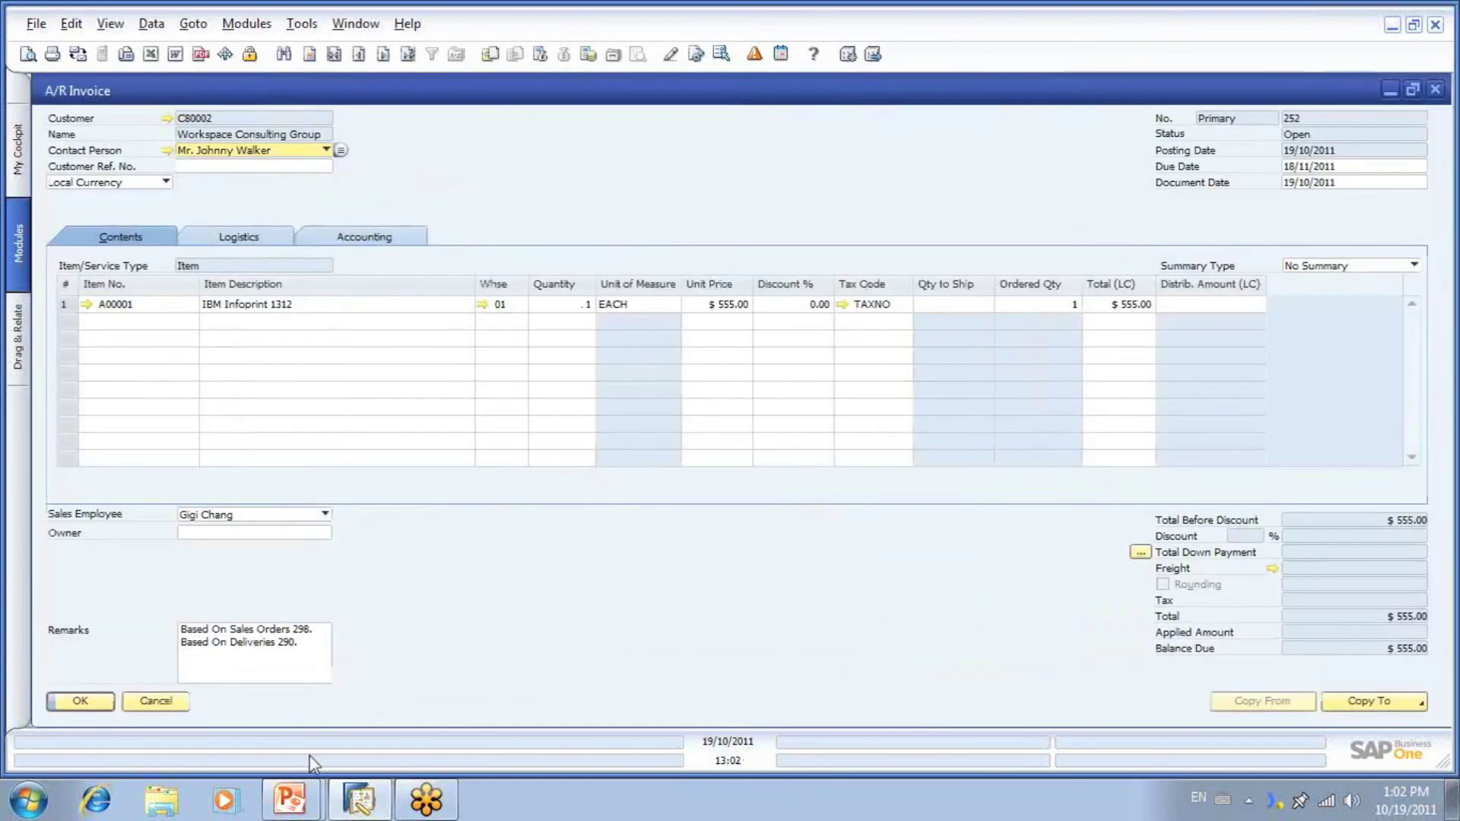
{"action": "right_click", "coordinate": [201, 122]}
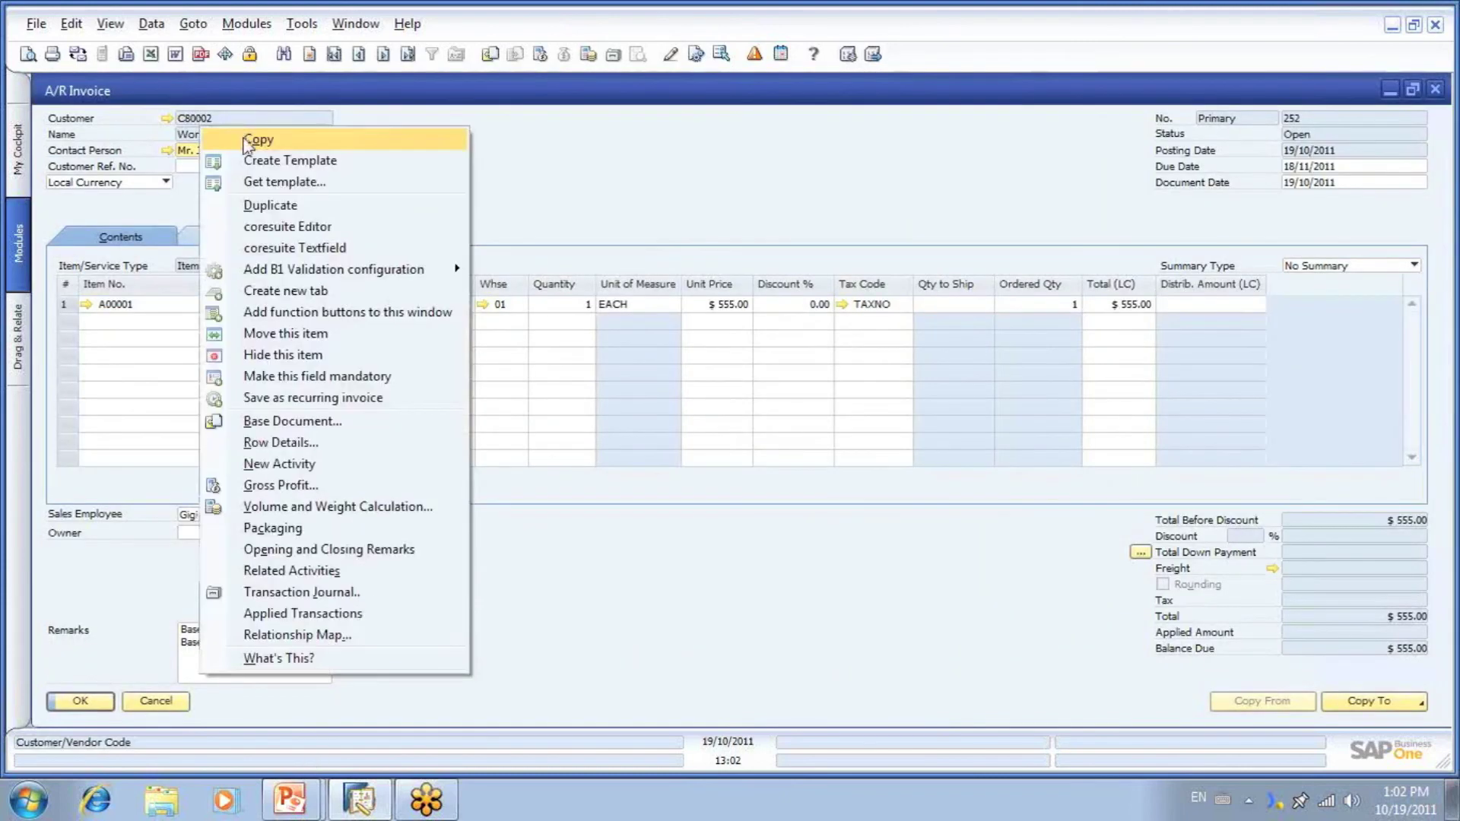
{"action": "left_click", "coordinate": [243, 140]}
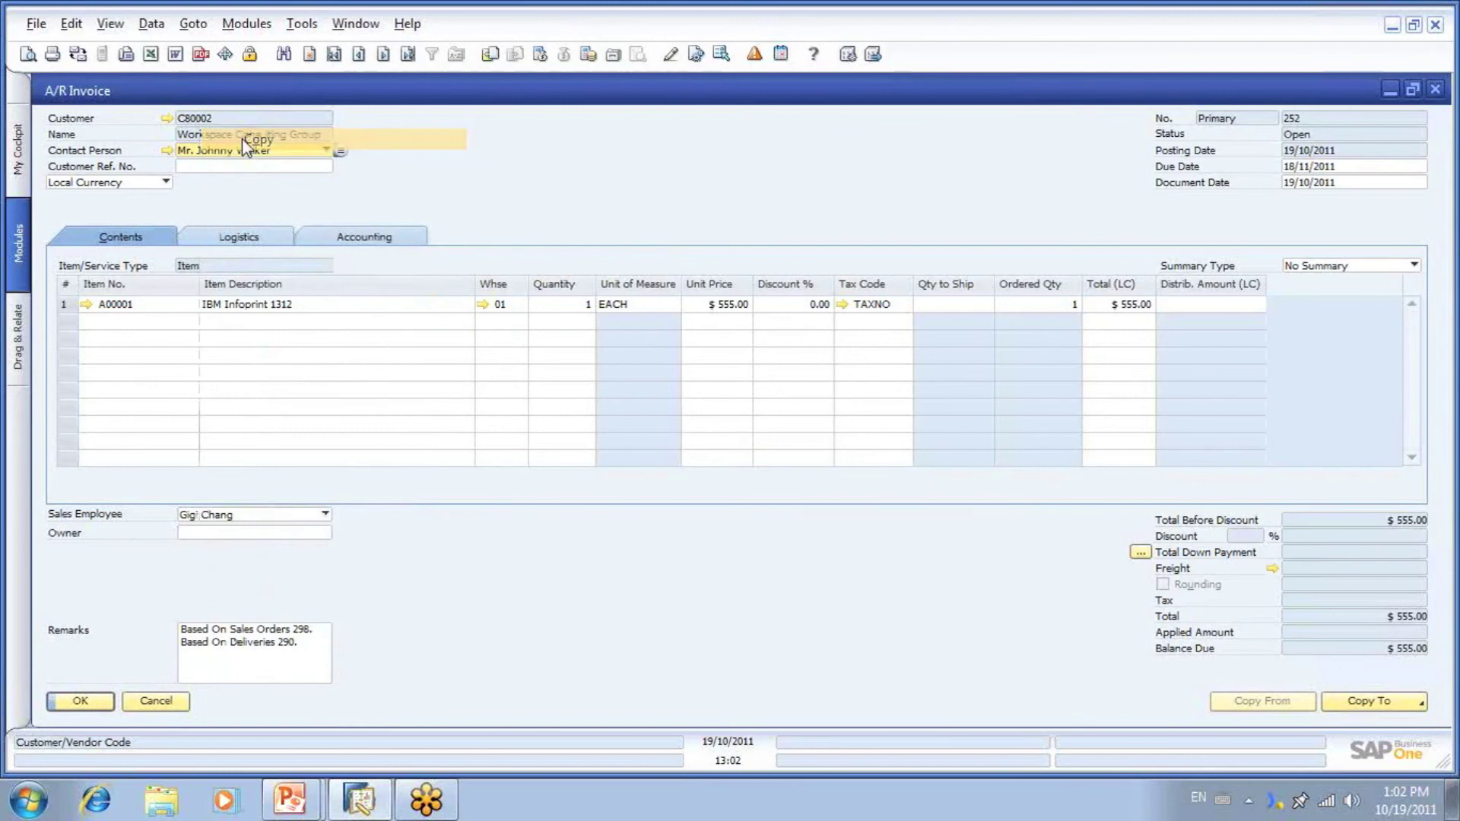
Step: Close the A/R invoice, the relationship map, the delivery and the sales order to return to the home cockpit
{"action": "left_click", "coordinate": [156, 700]}
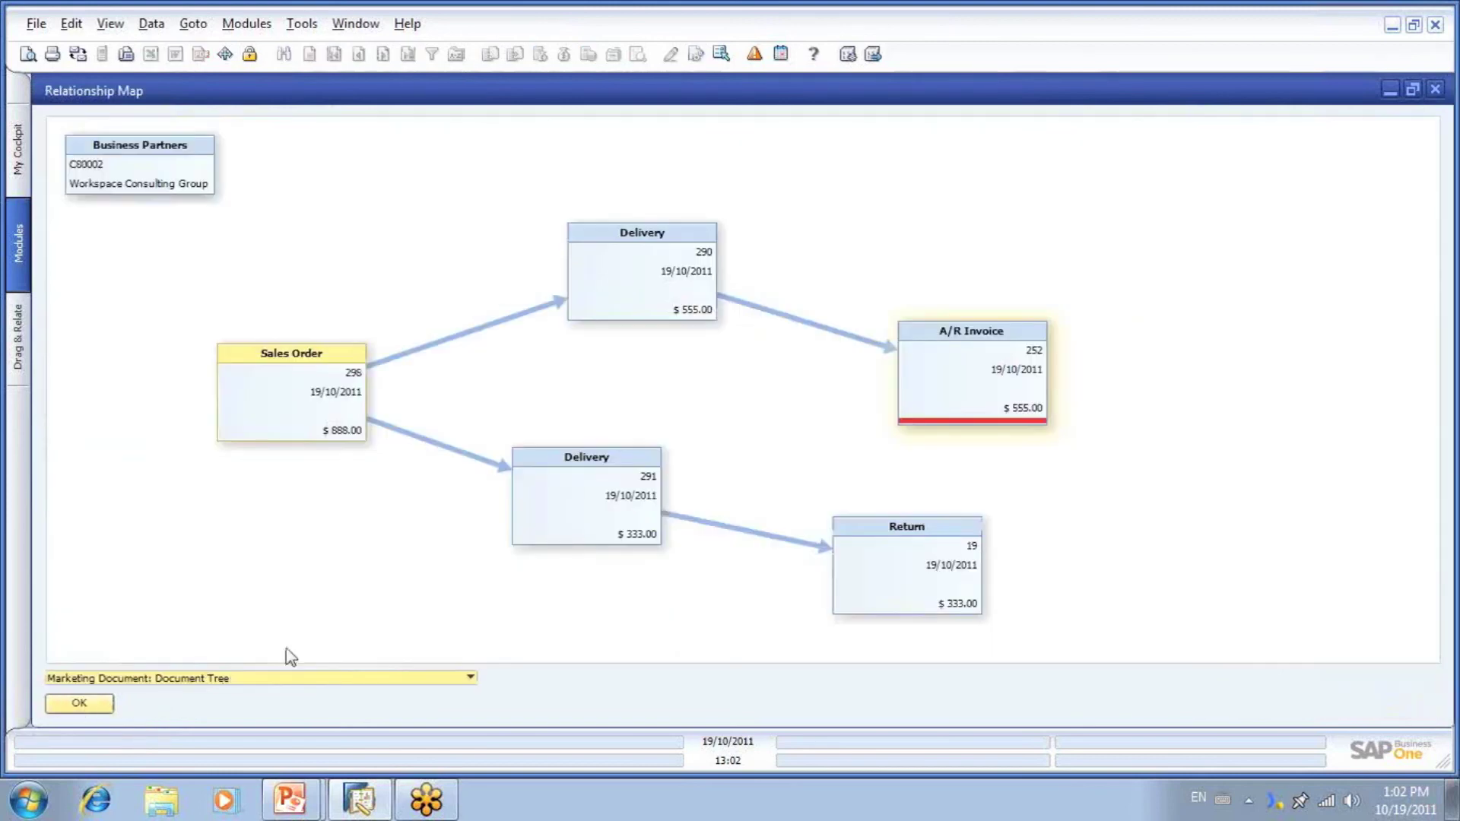
{"action": "left_click", "coordinate": [95, 704]}
{"action": "left_click", "coordinate": [147, 706]}
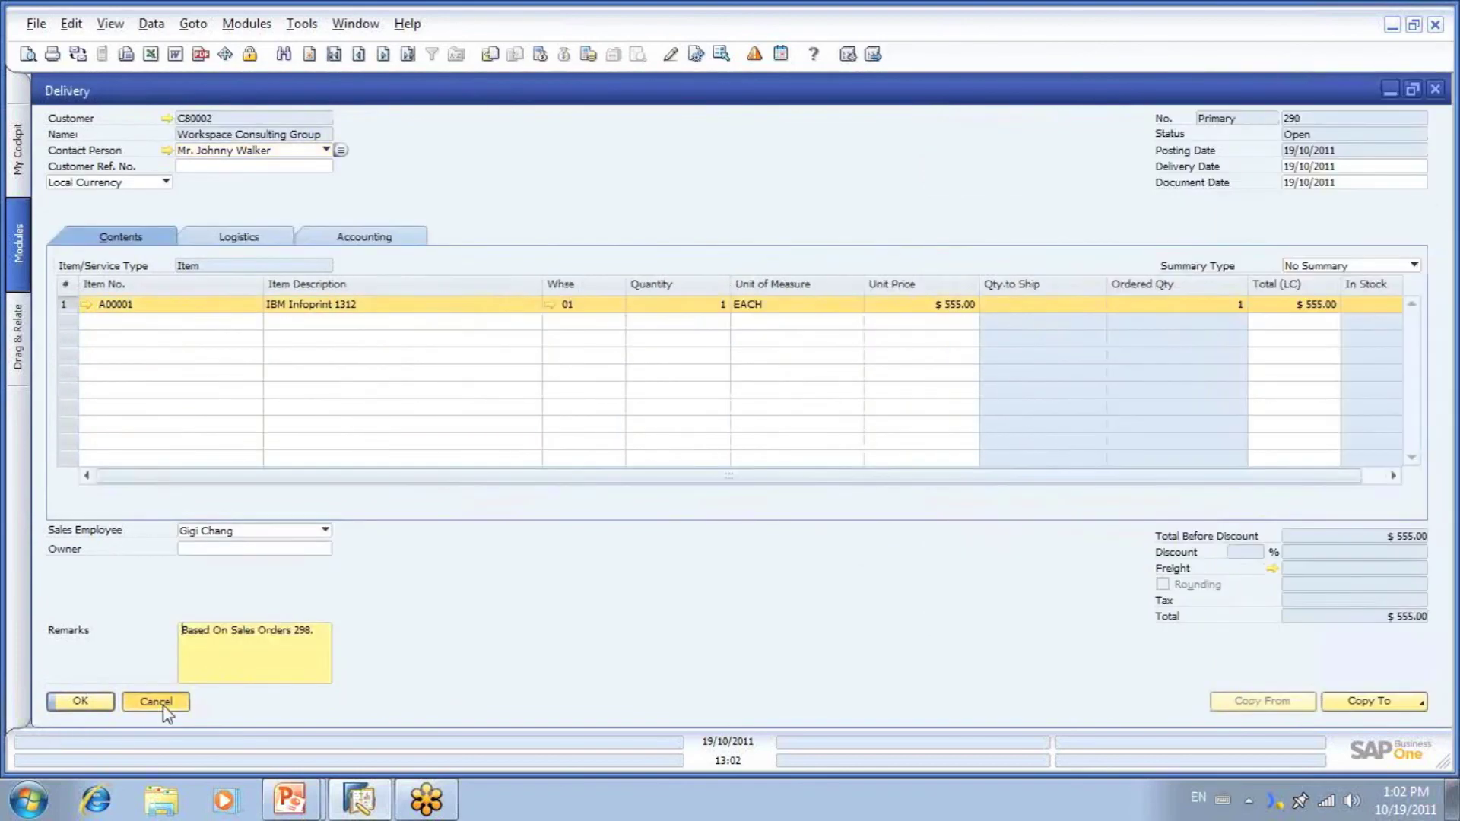
{"action": "left_click", "coordinate": [156, 703]}
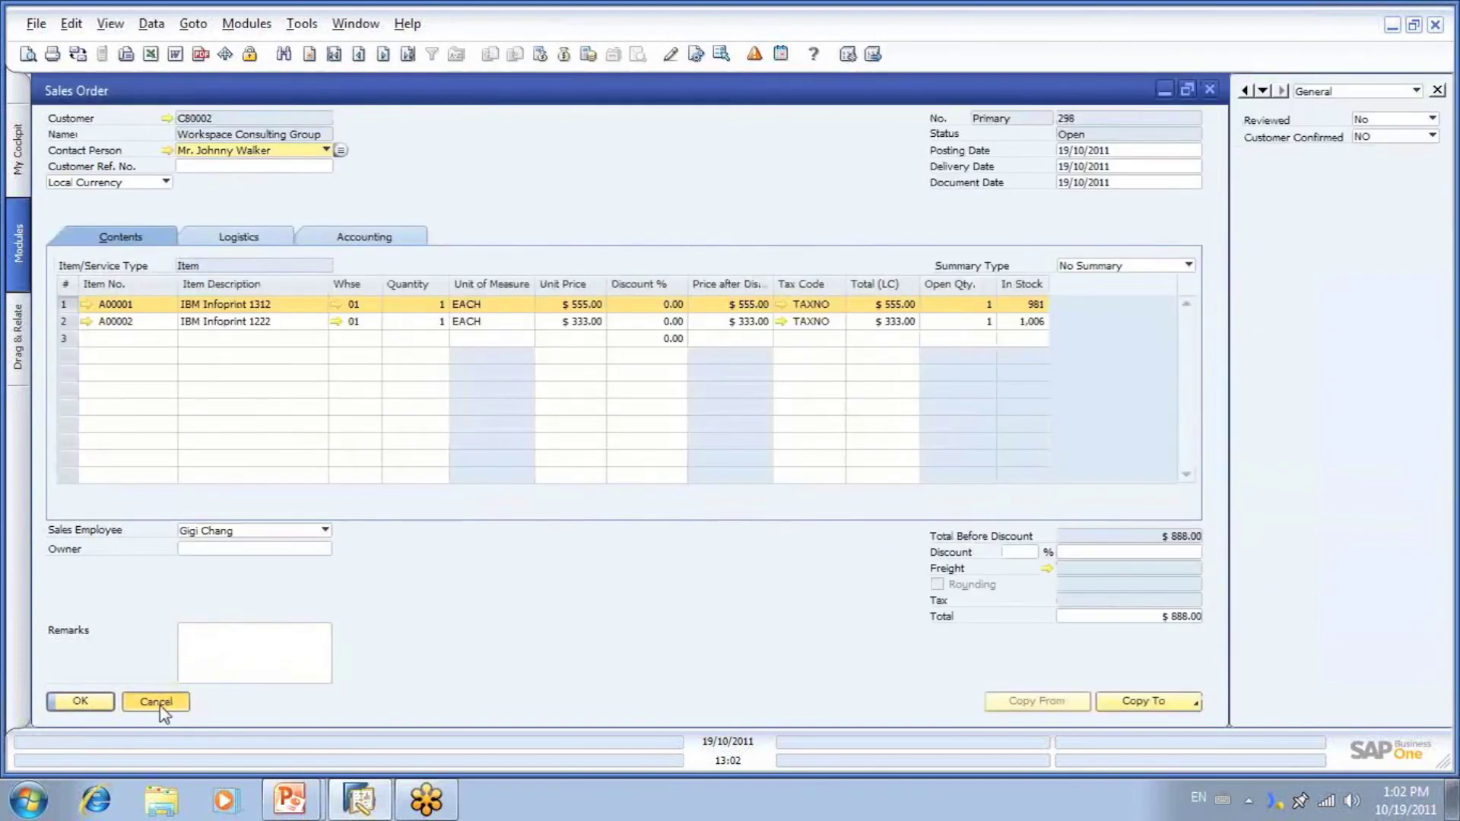
{"action": "left_click", "coordinate": [157, 703]}
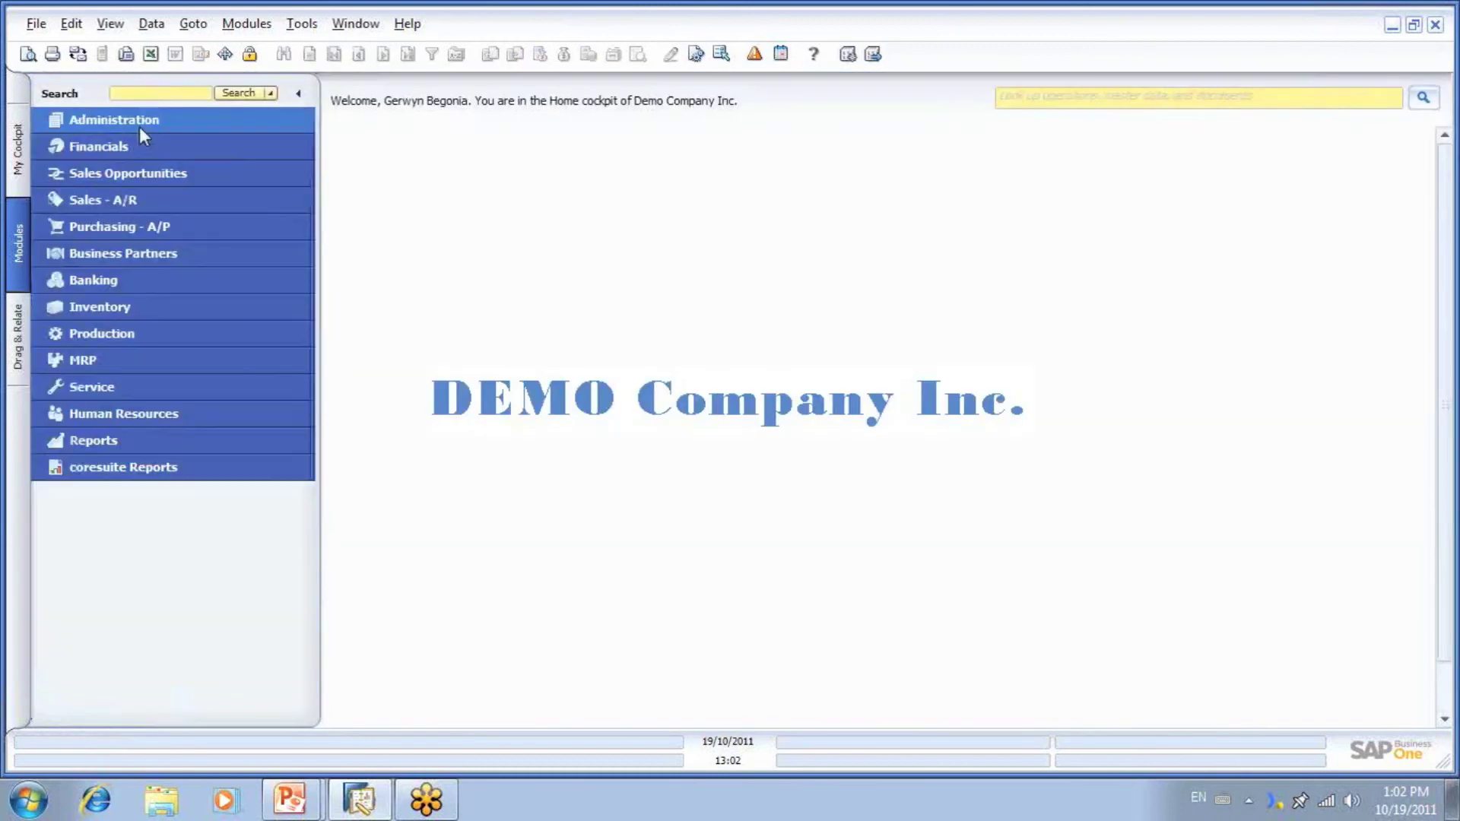
Step: Start a new incoming payment from the Banking module for the customer whose code was copied
{"action": "left_click", "coordinate": [146, 281]}
{"action": "left_click", "coordinate": [144, 300]}
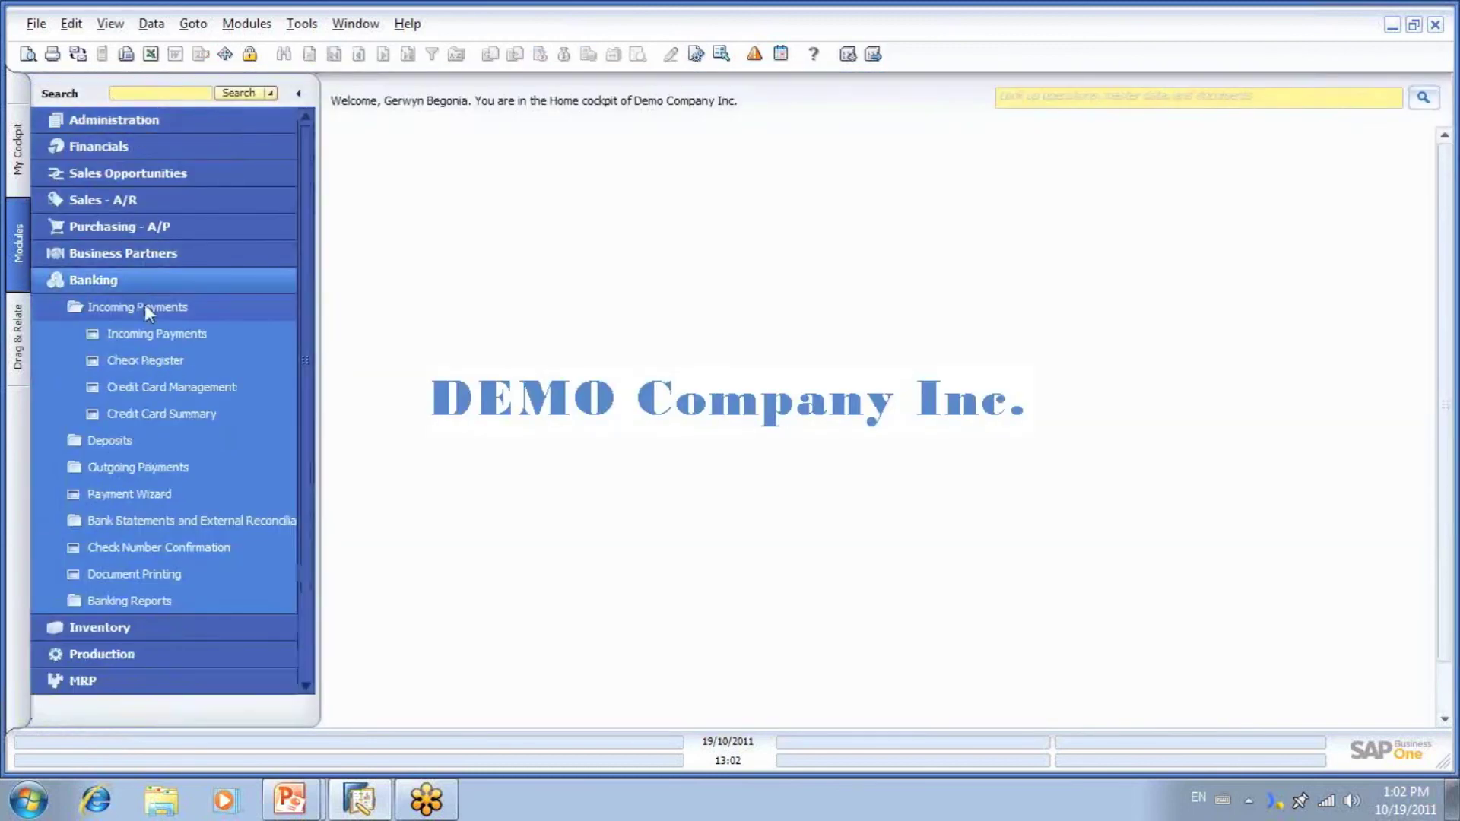
{"action": "left_click", "coordinate": [157, 335]}
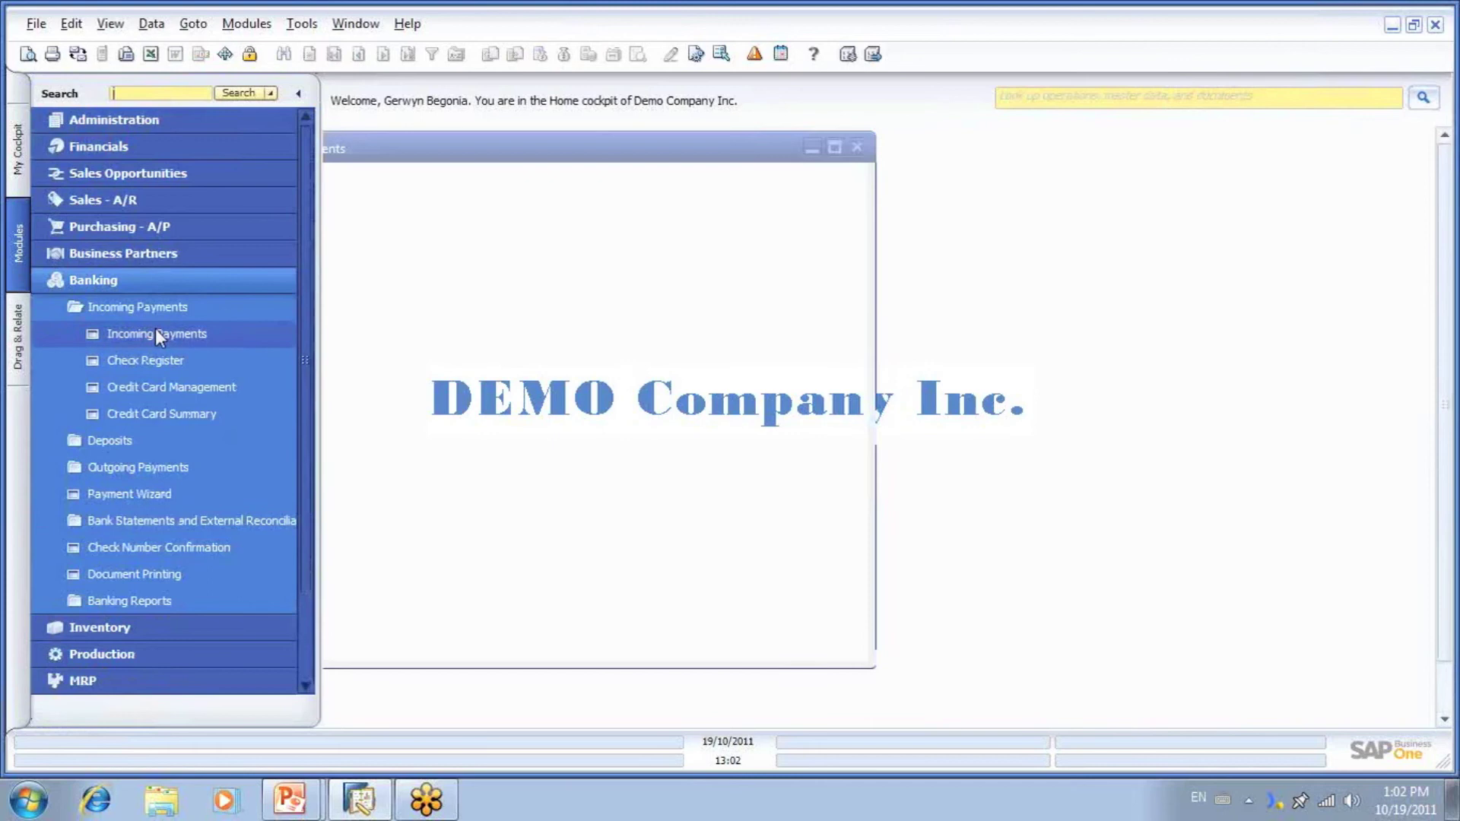
{"action": "type", "text": "C80002"}
{"action": "key", "text": "Tab"}
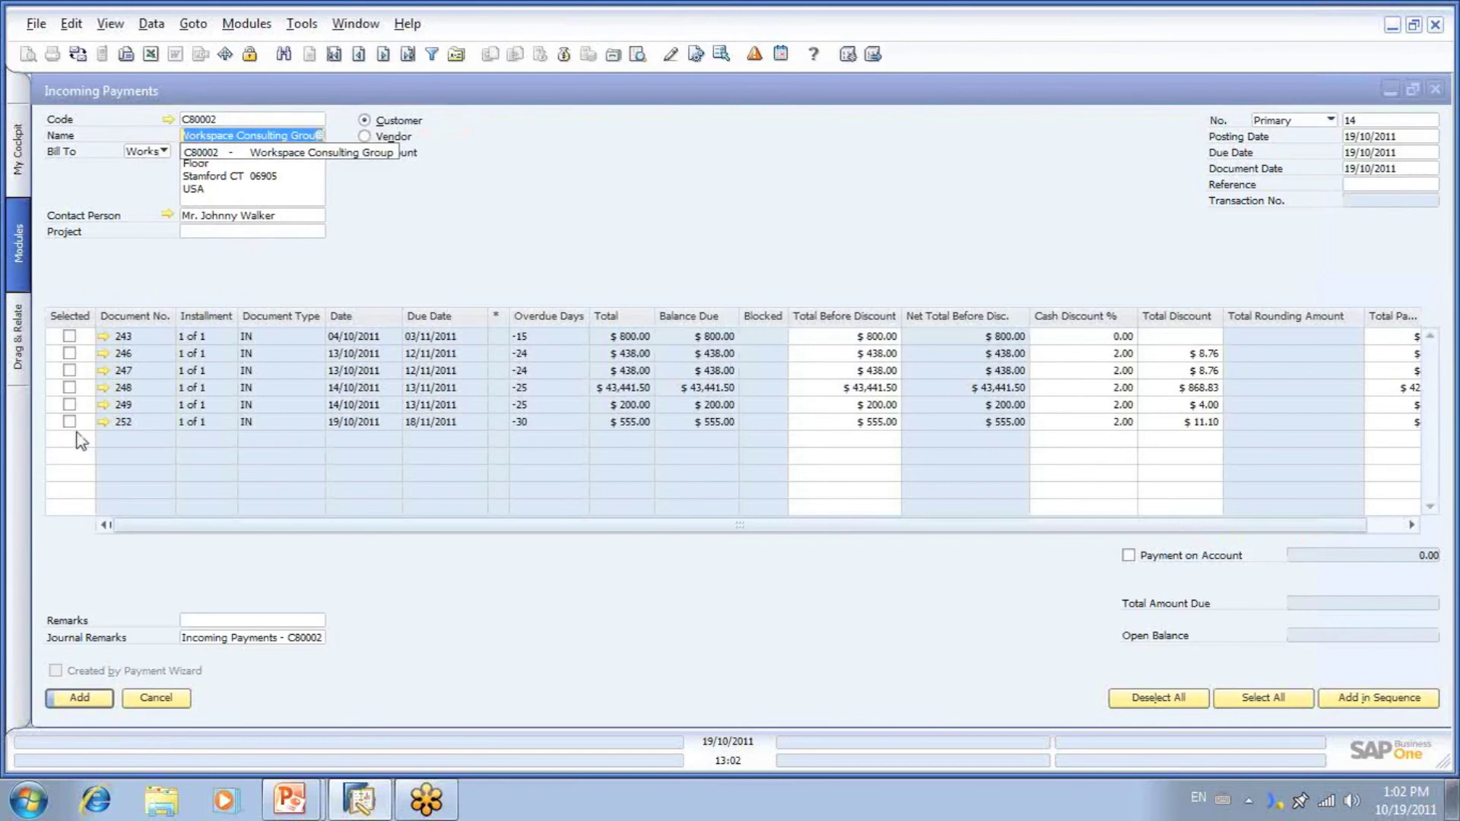
Step: Select the customer's $555.00 invoice for payment and set its total payment to 300
{"action": "left_click", "coordinate": [69, 421]}
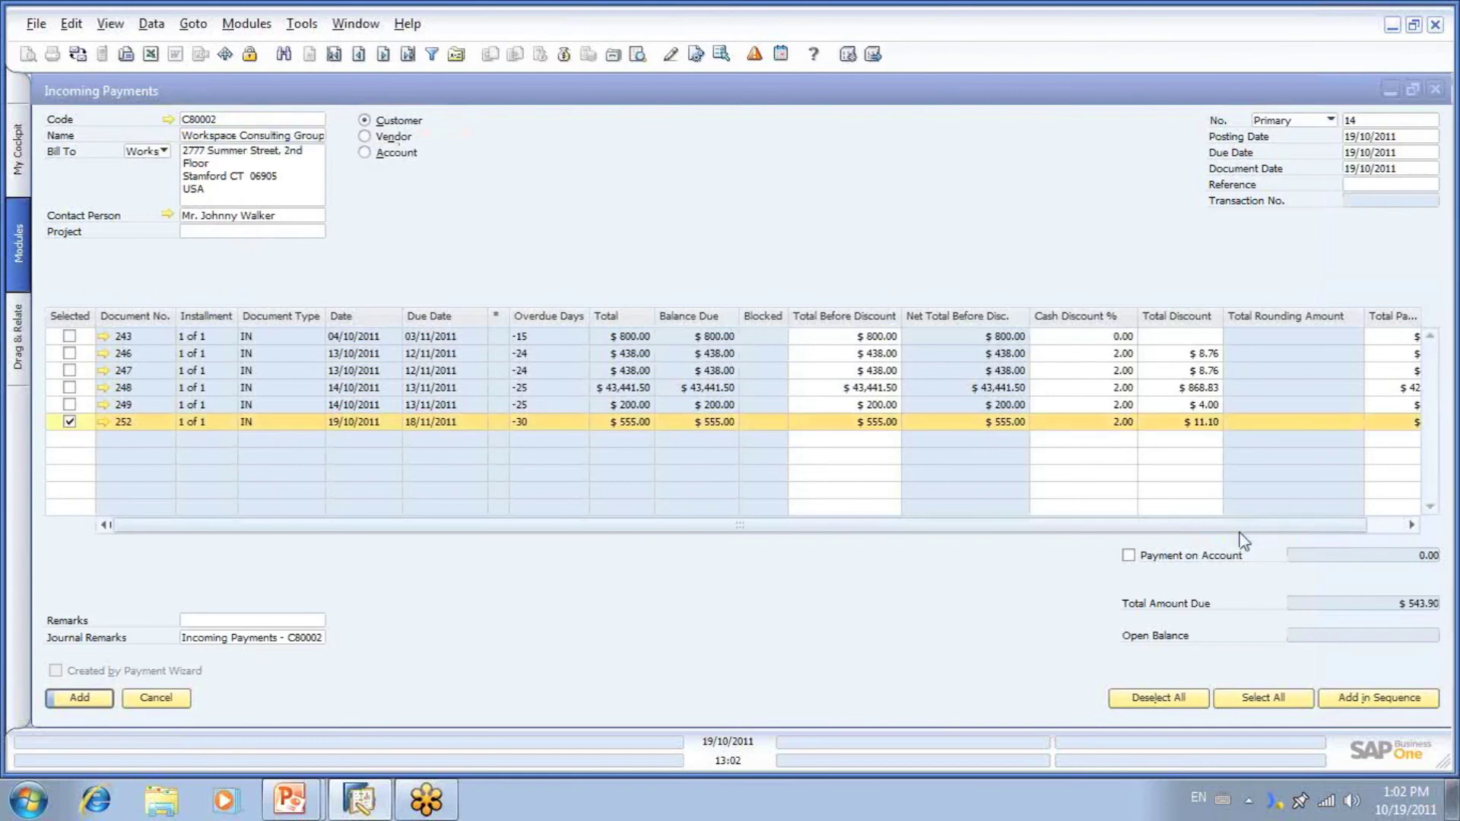
{"action": "left_click_drag", "start_coordinate": [1238, 532], "coordinate": [1435, 530]}
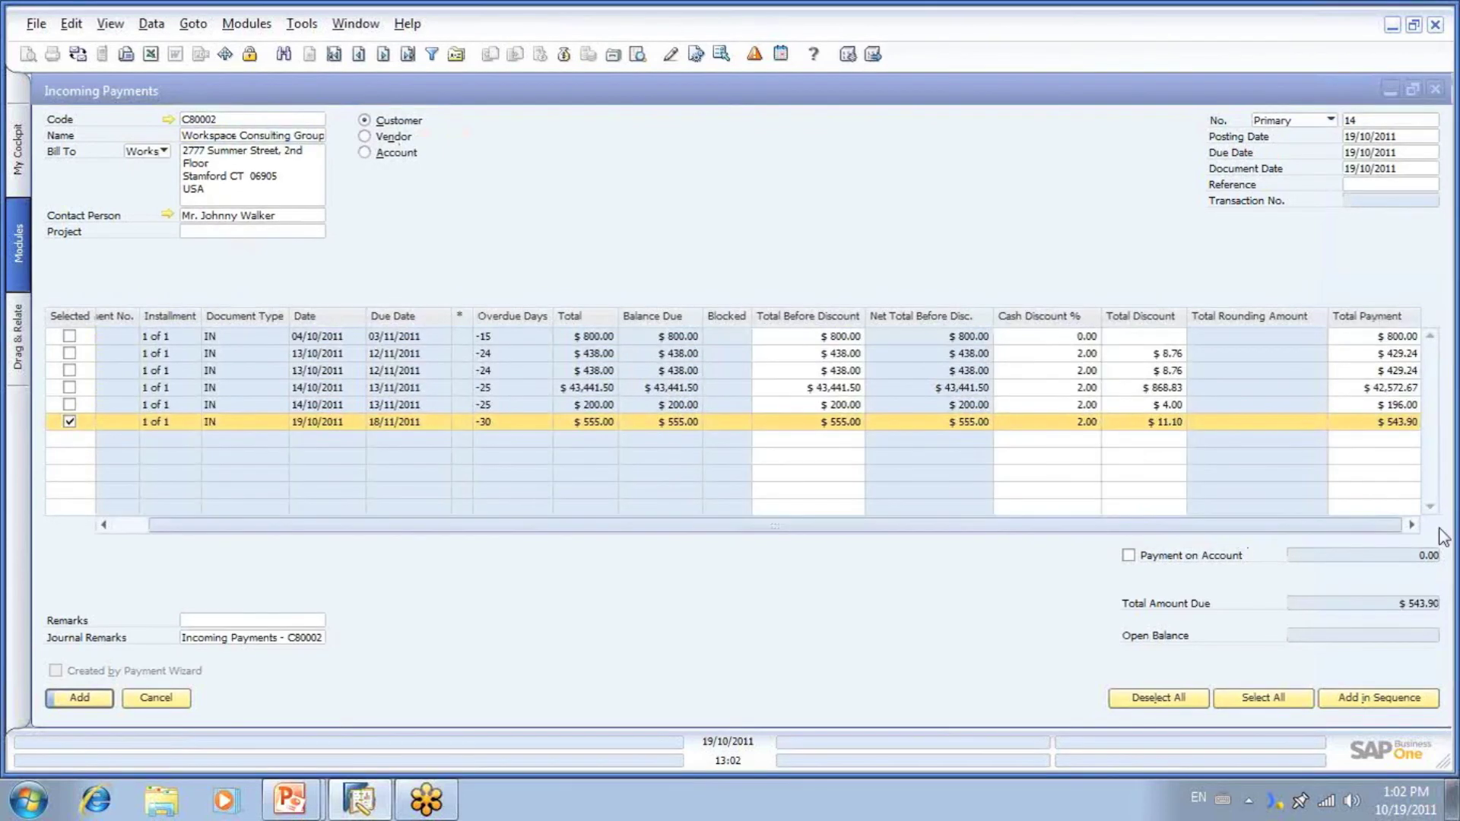
{"action": "left_click", "coordinate": [1395, 424]}
{"action": "key", "text": "BackSpace"}
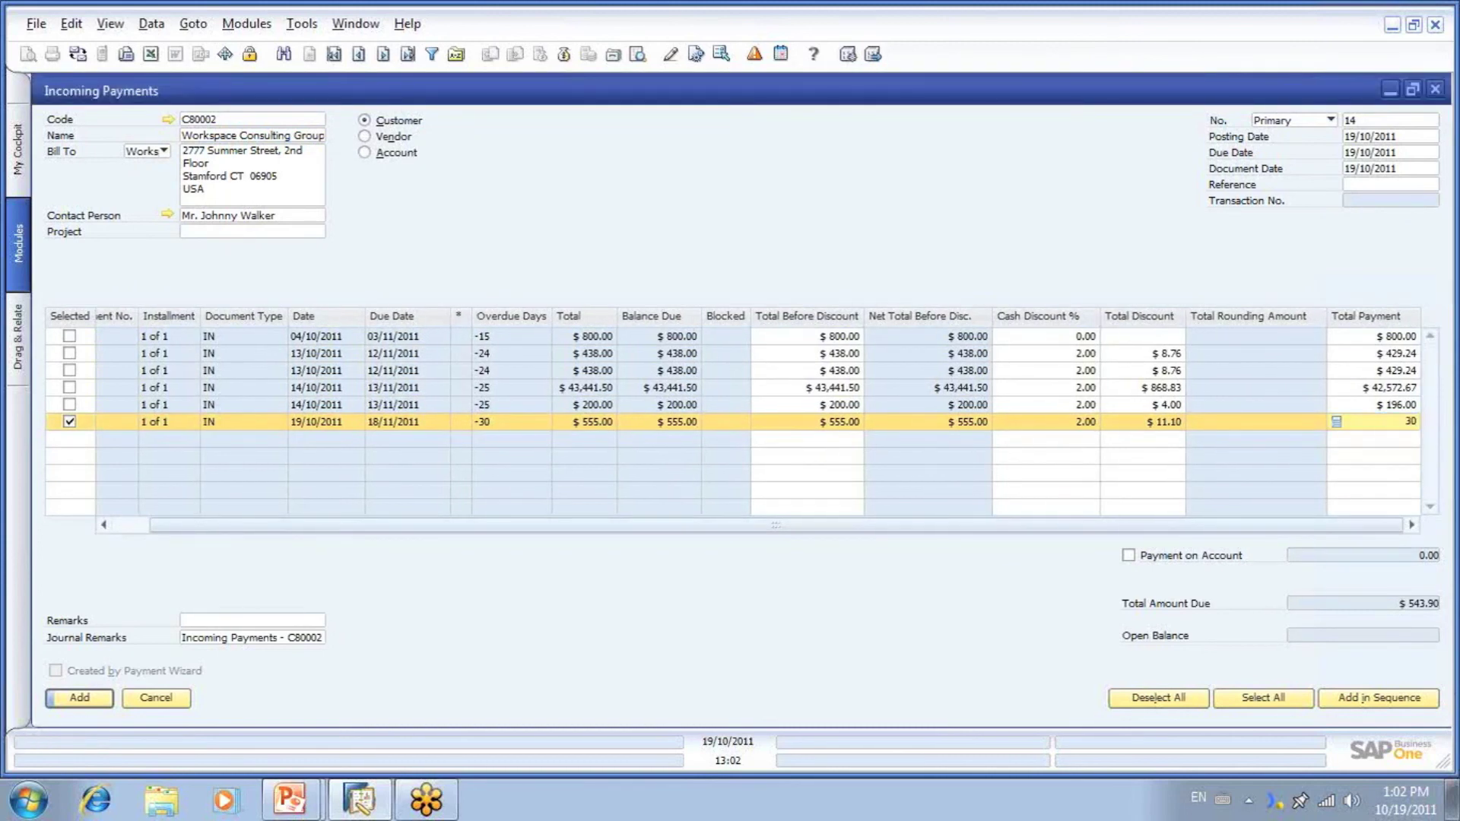
Step: Enter a $300.00 check as the payment means and add the incoming payment
{"action": "left_click", "coordinate": [563, 54]}
{"action": "left_click", "coordinate": [563, 55]}
{"action": "key", "text": "ctrl+b"}
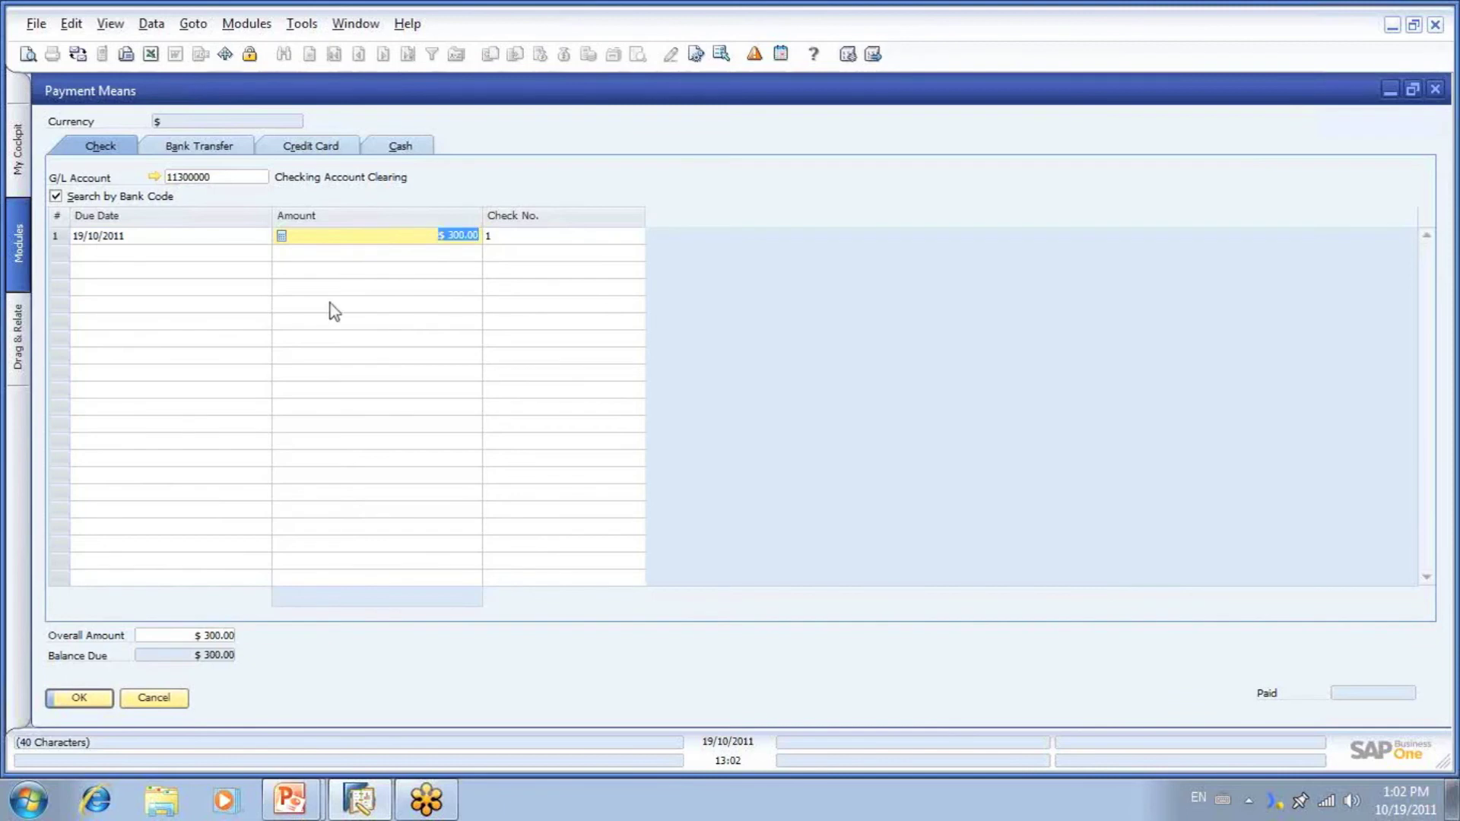
{"action": "left_click", "coordinate": [79, 698]}
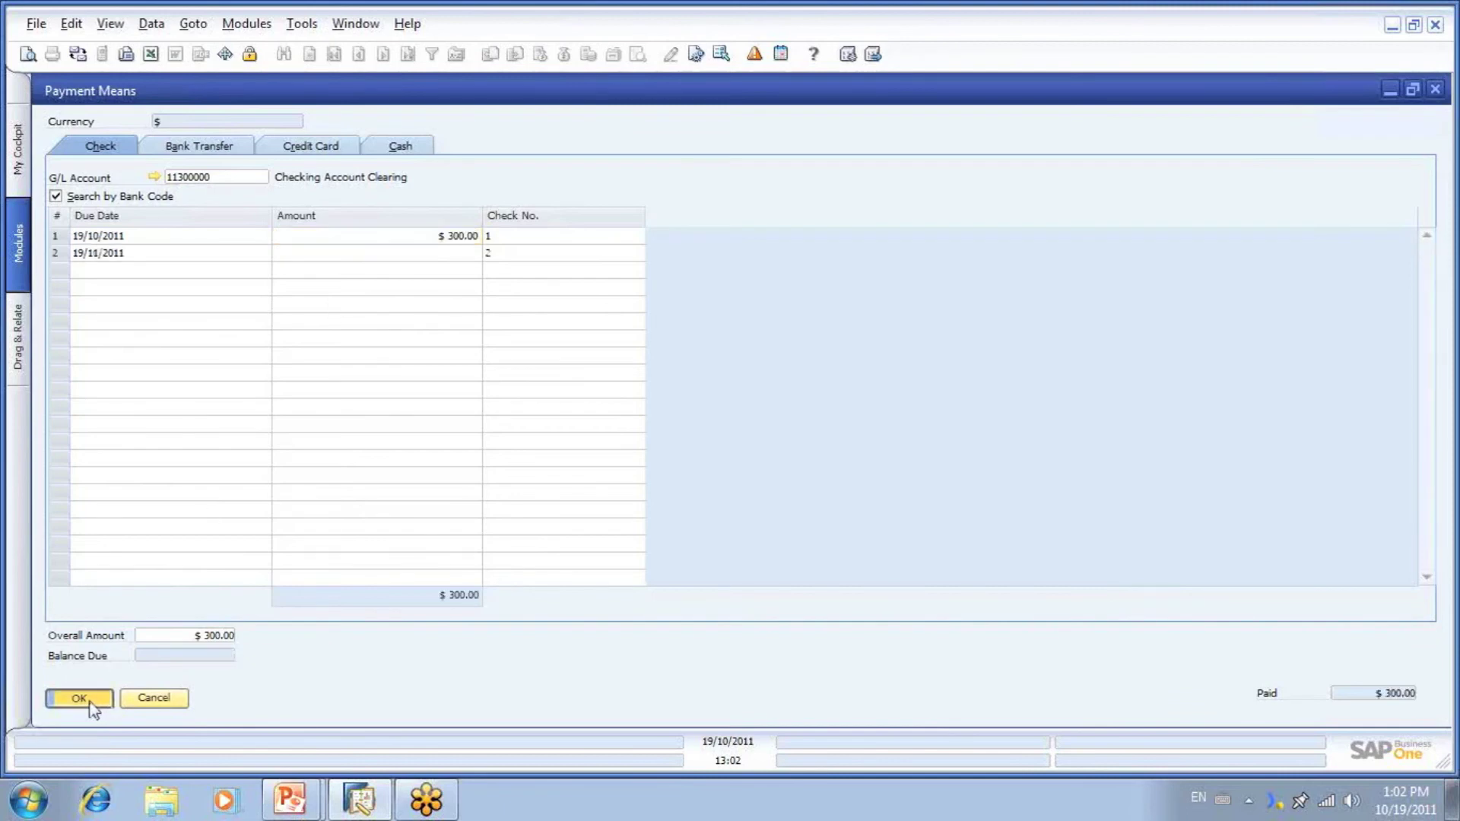
{"action": "left_click", "coordinate": [89, 703]}
{"action": "left_click", "coordinate": [89, 707]}
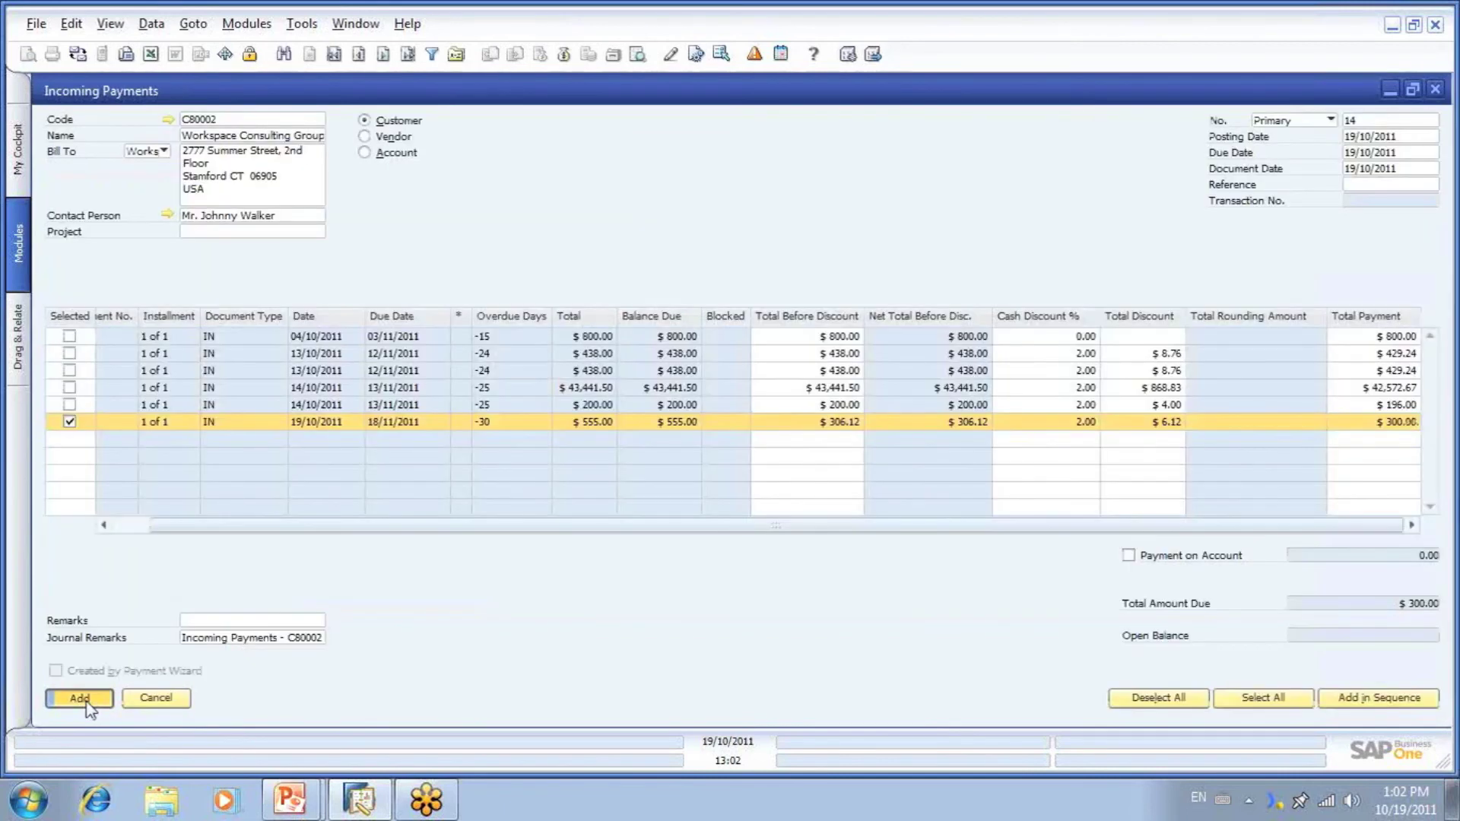
{"action": "left_click", "coordinate": [89, 707]}
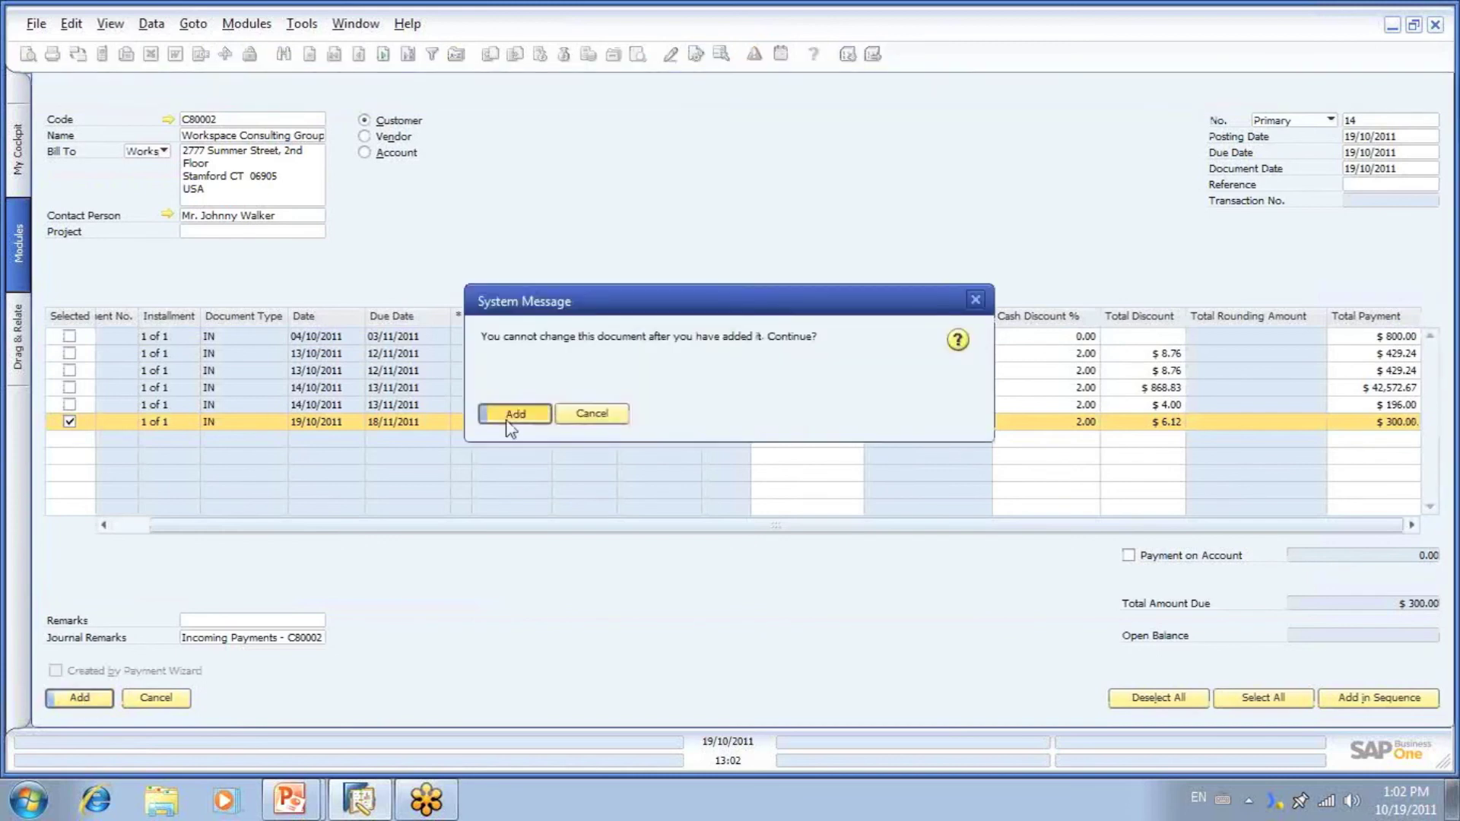
{"action": "left_click", "coordinate": [515, 414]}
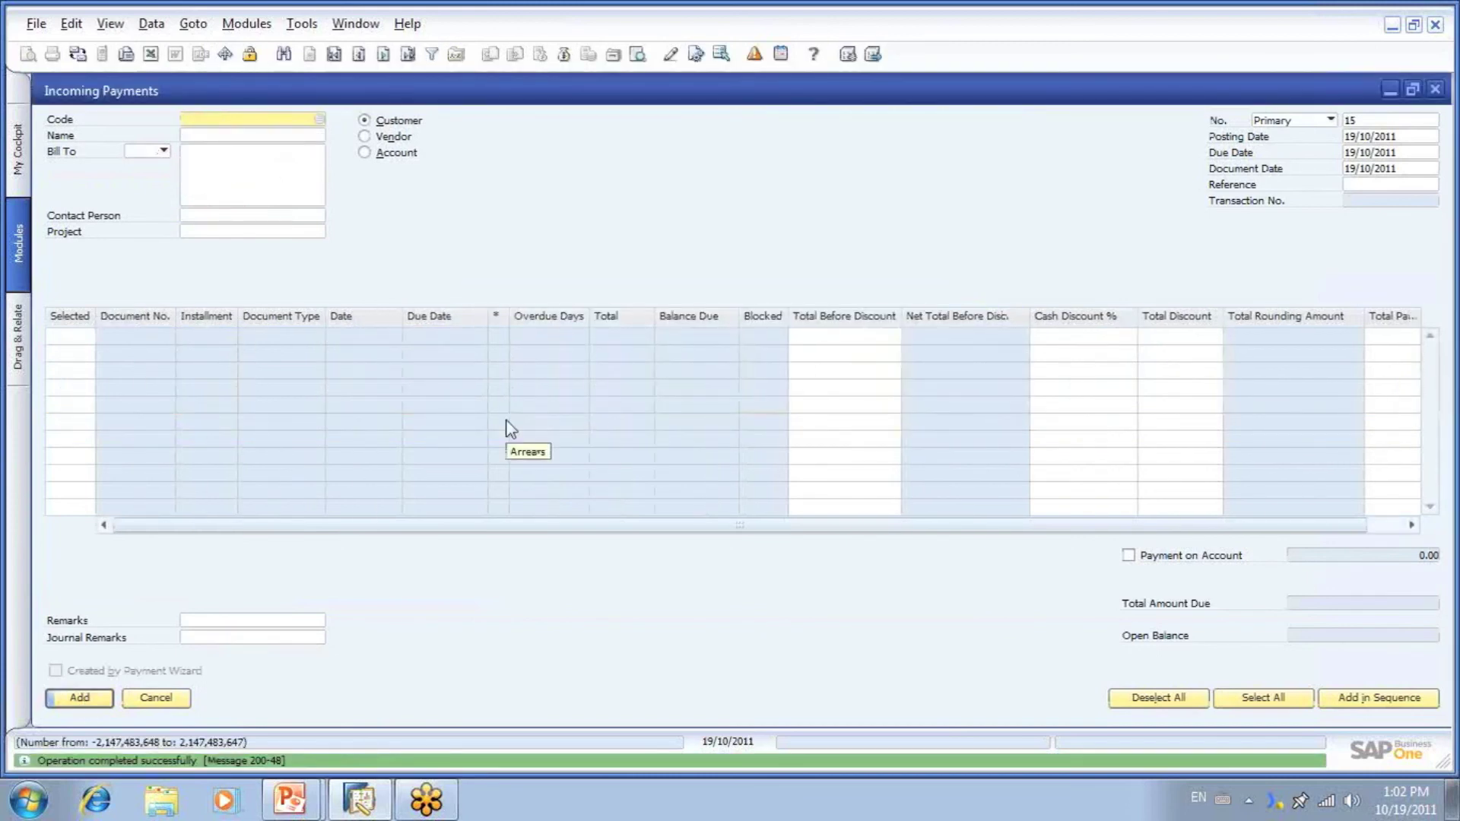
Step: Go to the last incoming payment, show its linked invoice's relationship map, and open the payment from that map
{"action": "left_click", "coordinate": [411, 57]}
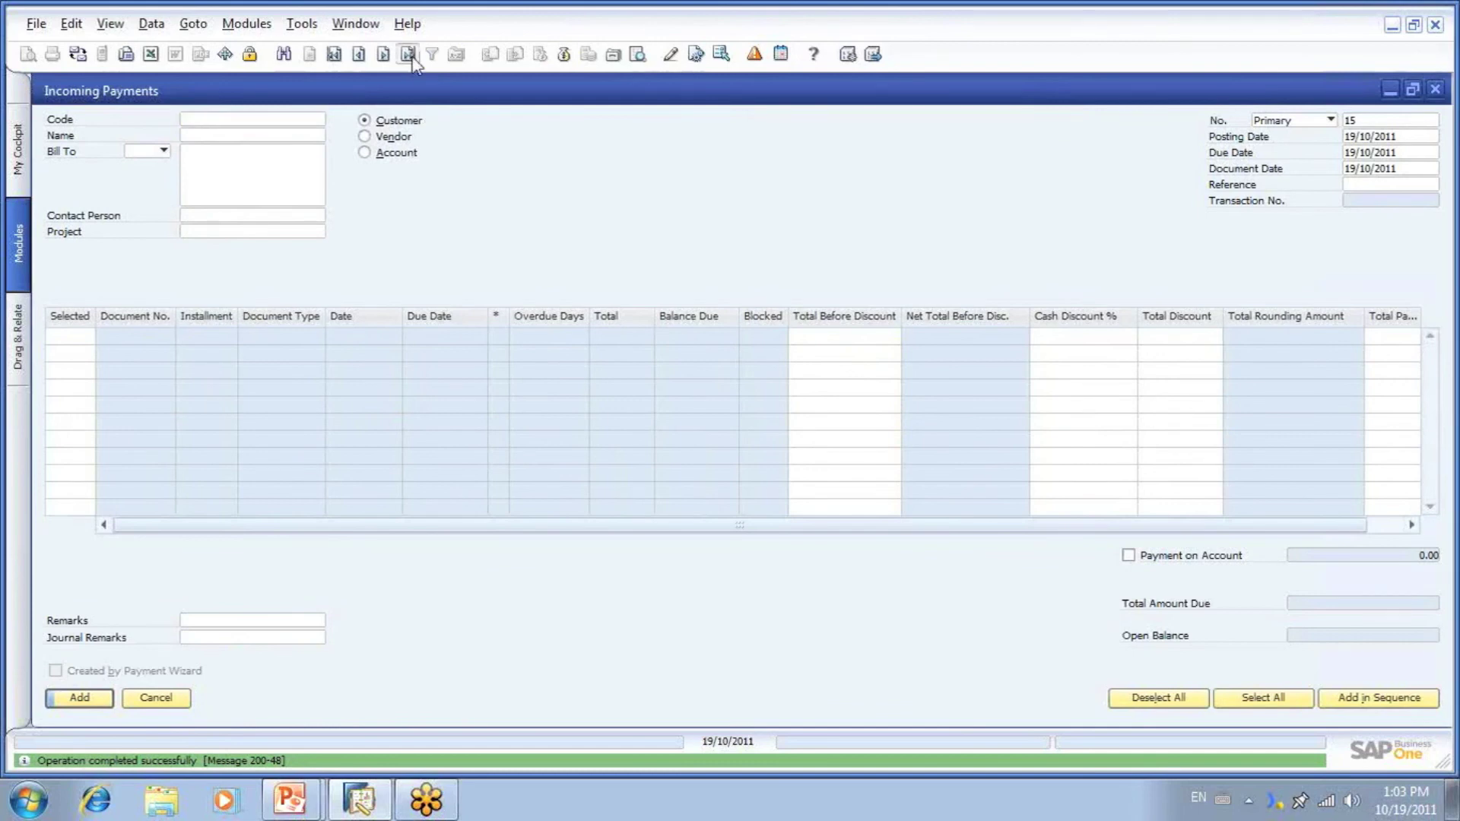
{"action": "left_click", "coordinate": [103, 335]}
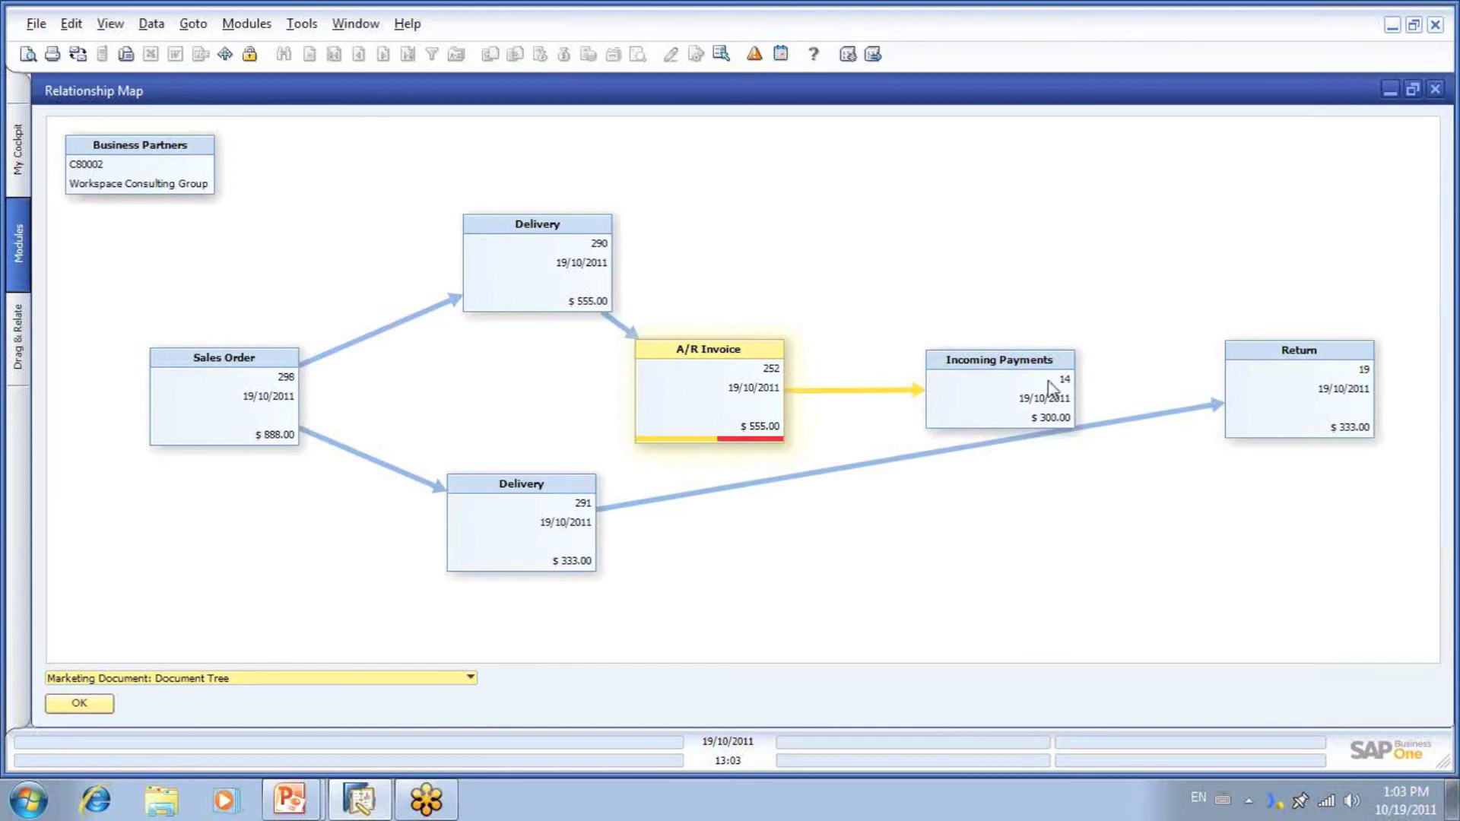
{"action": "double_click", "coordinate": [1014, 398]}
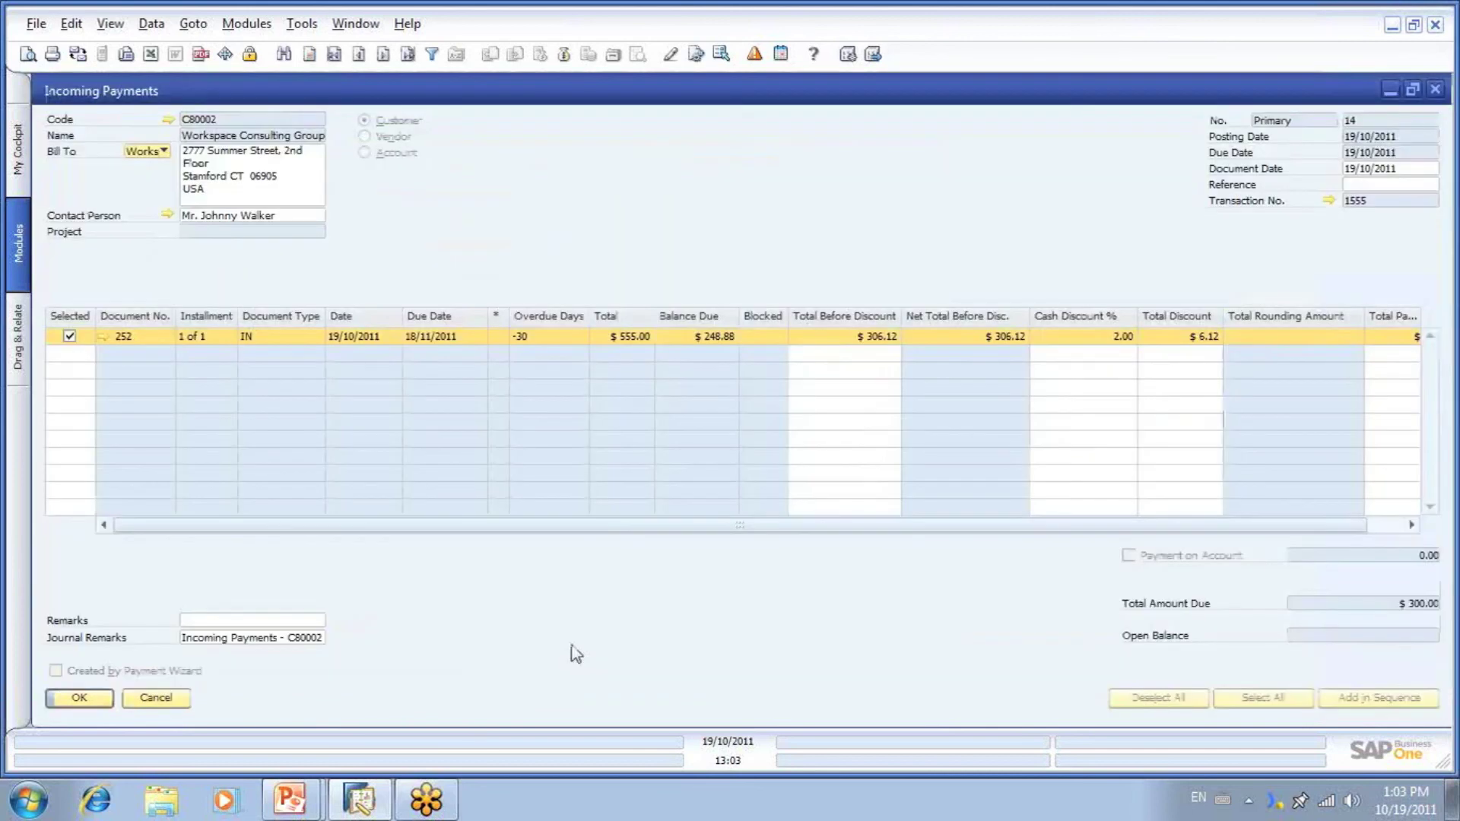
Step: View the incoming payment's own relationship map and close it
{"action": "right_click", "coordinate": [571, 660]}
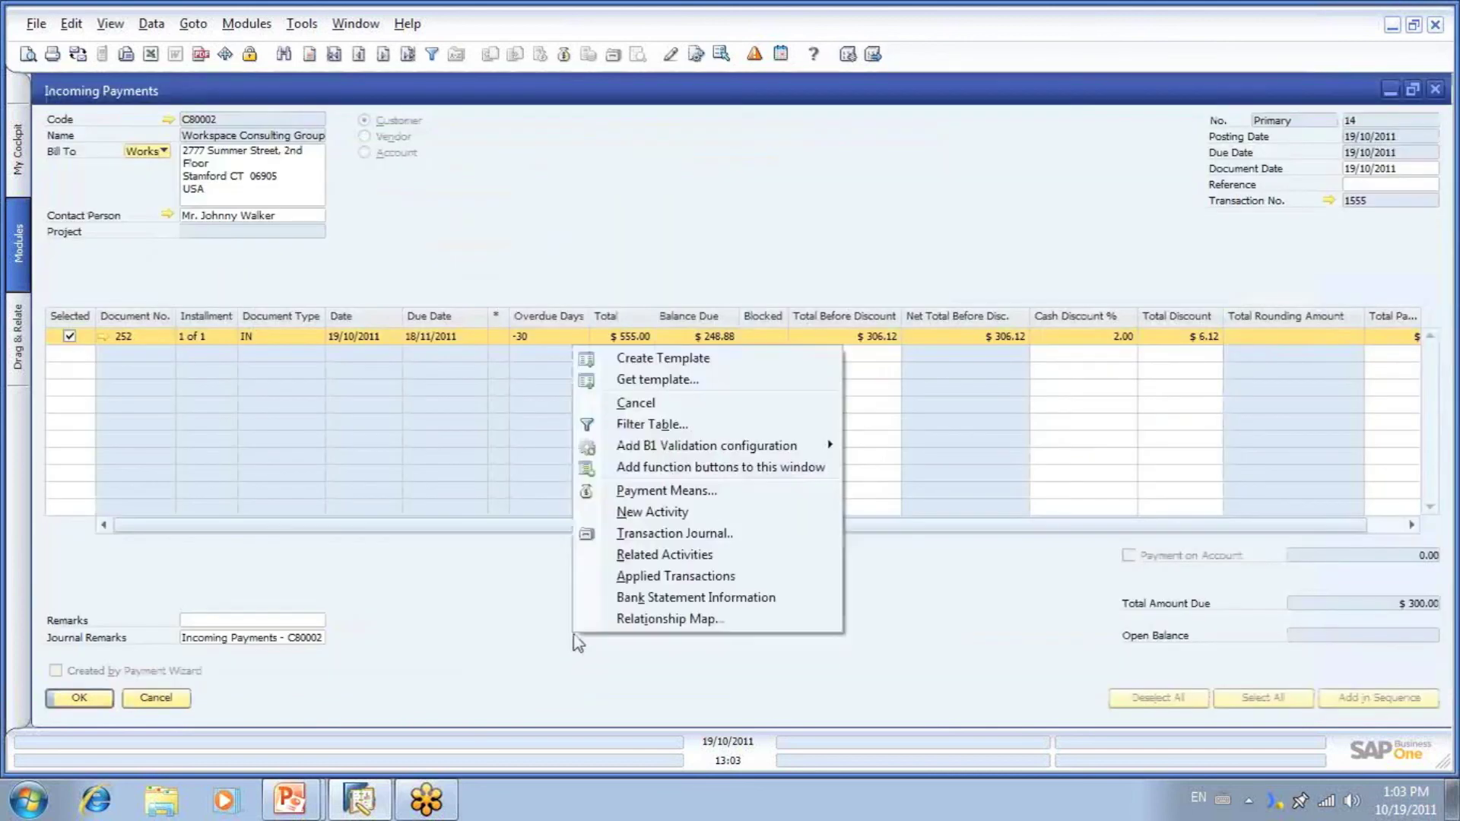
{"action": "left_click", "coordinate": [620, 614]}
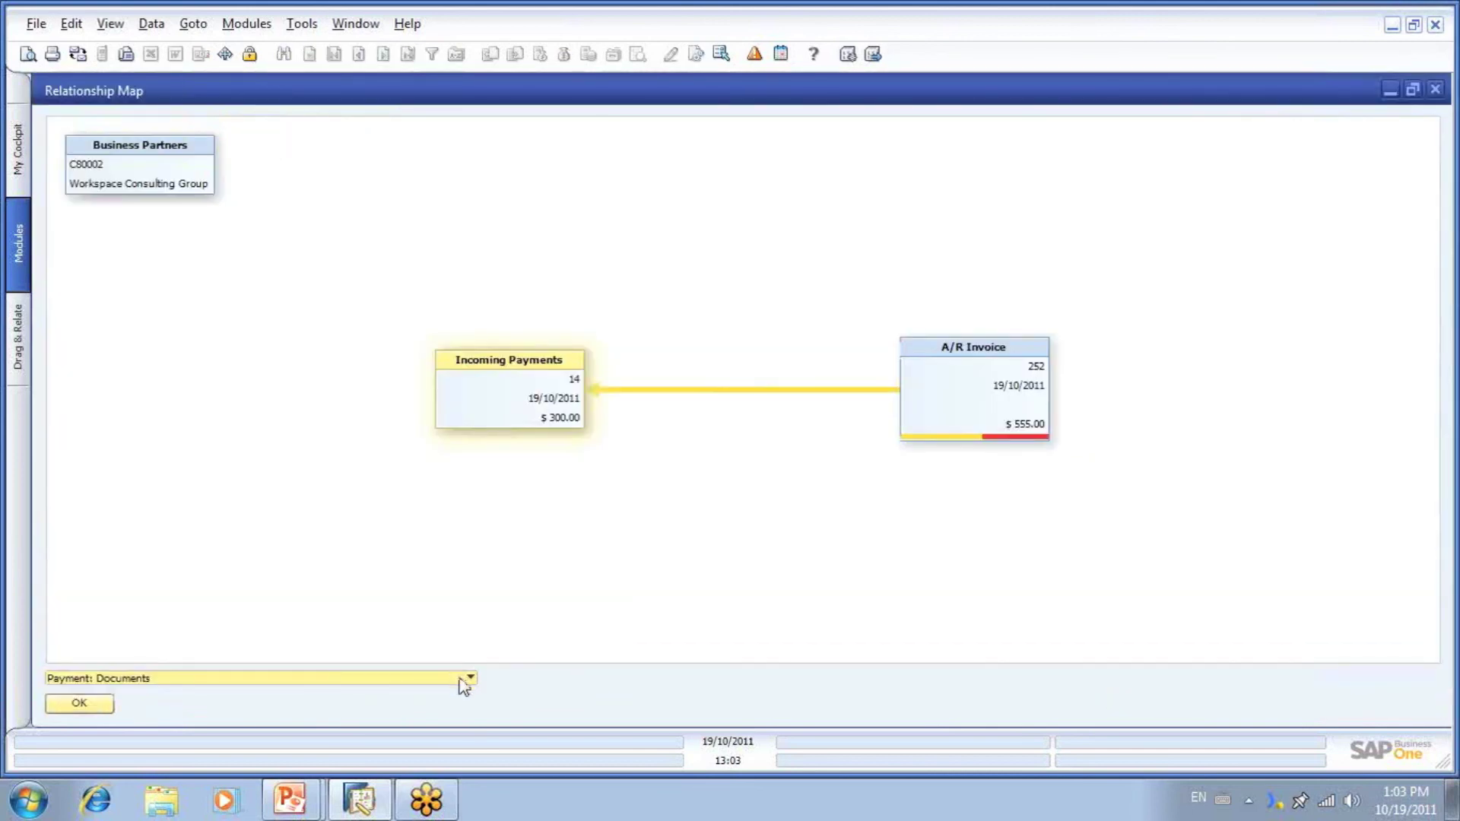
{"action": "left_click", "coordinate": [79, 704]}
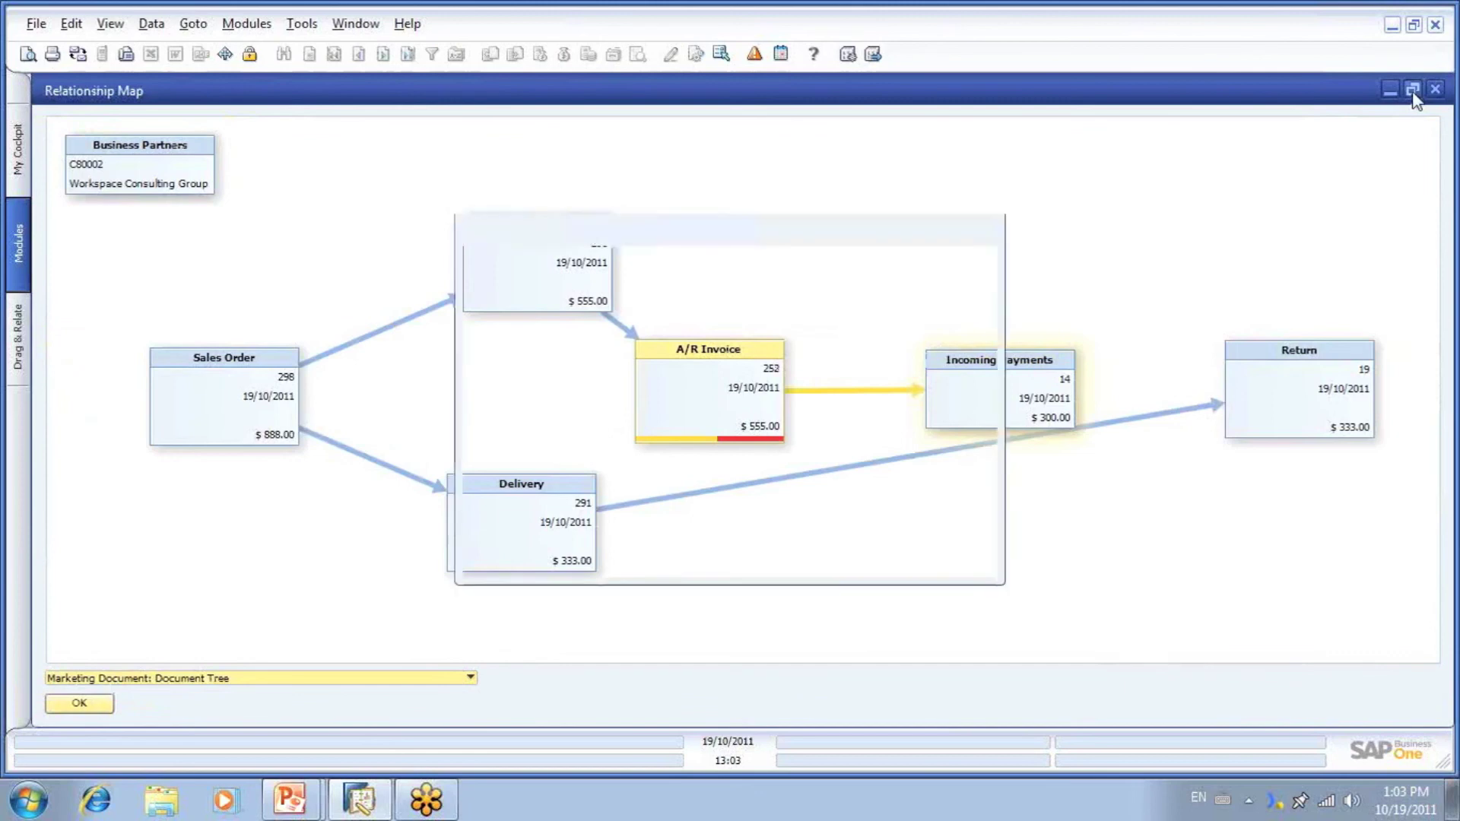
Step: Close the invoice's relationship map, the A/R invoice and the incoming payment
{"action": "left_click", "coordinate": [1412, 91]}
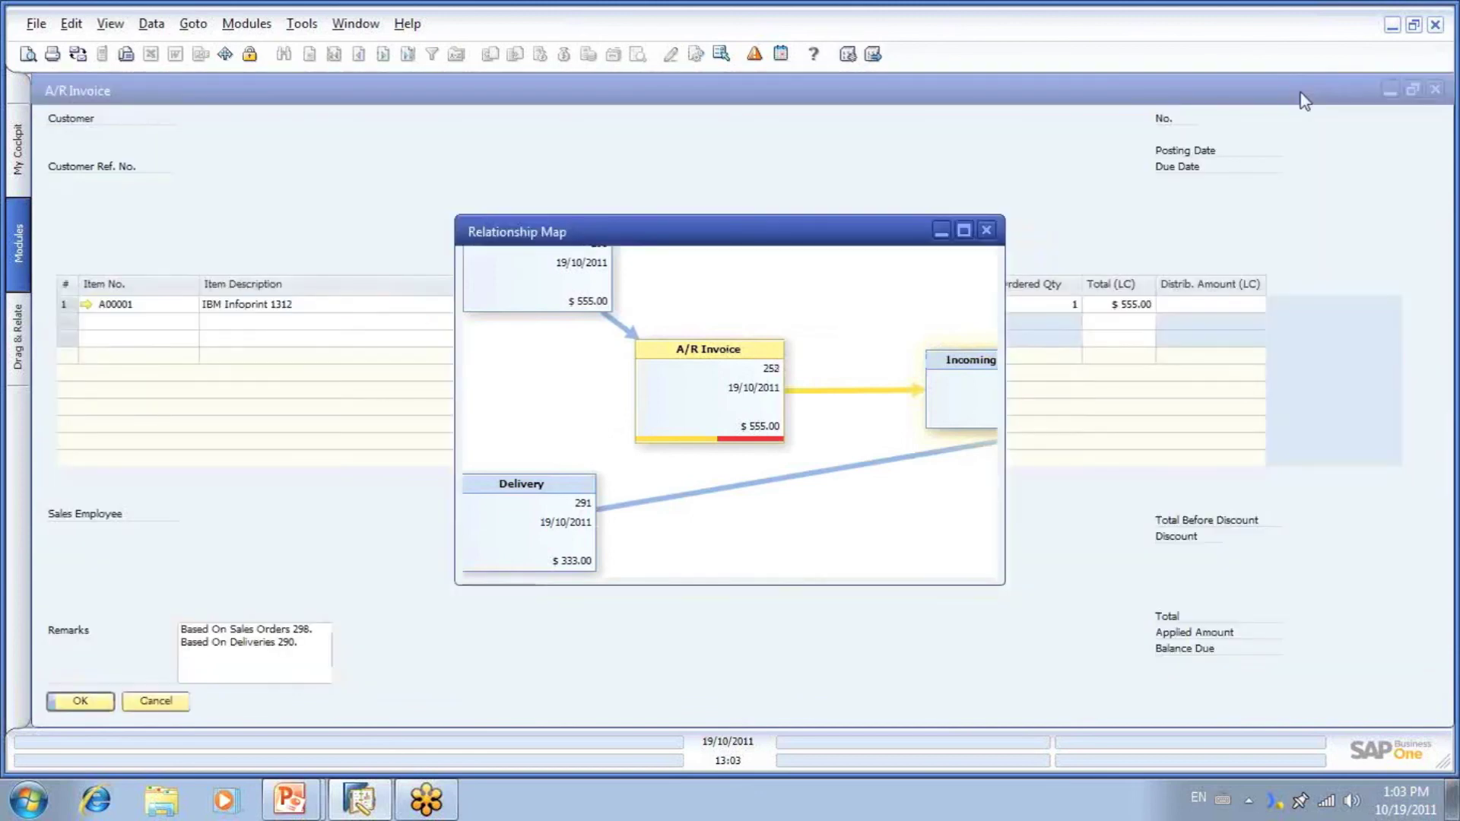
{"action": "left_click", "coordinate": [156, 701]}
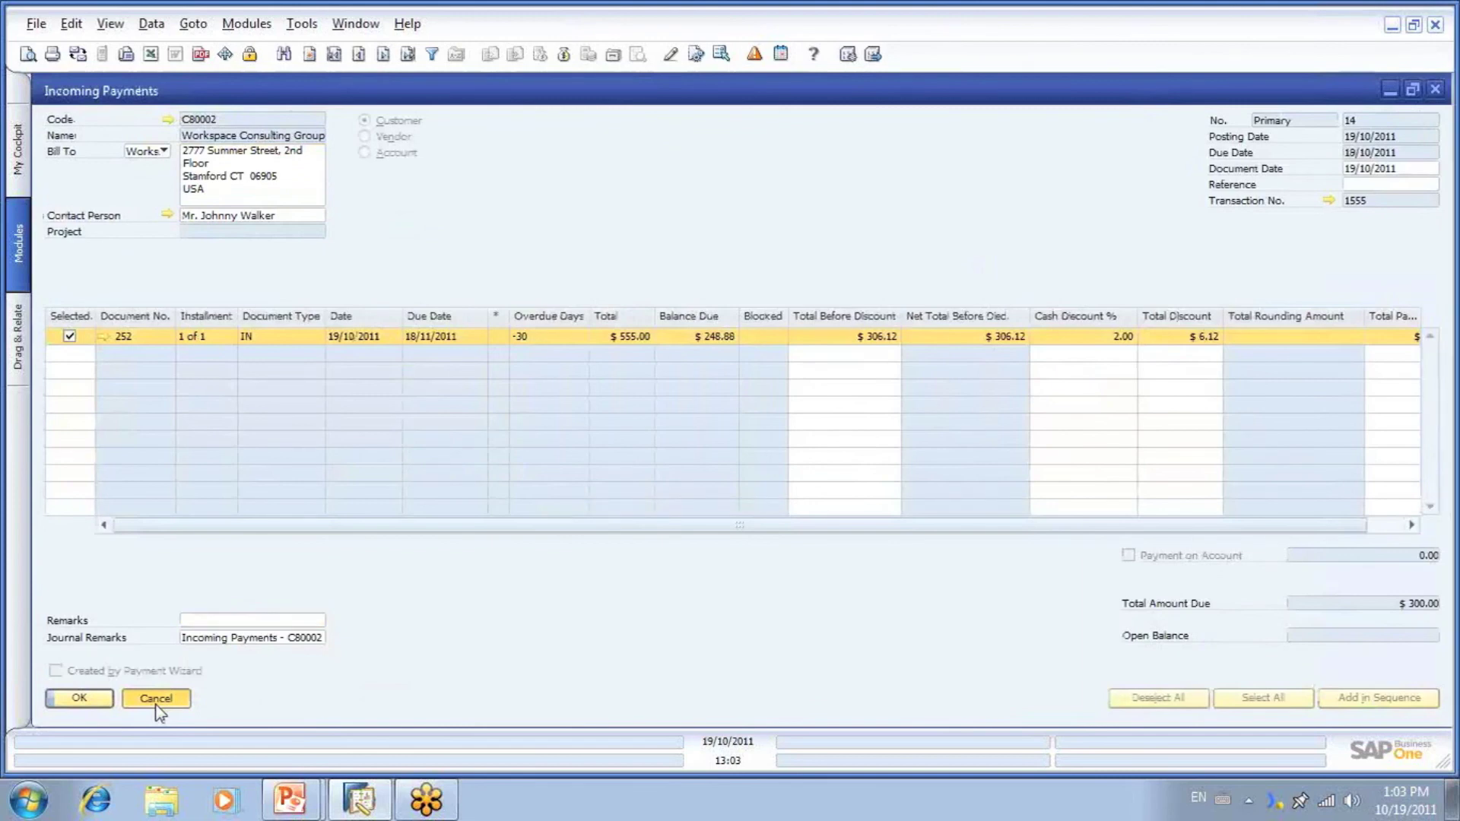
{"action": "left_click", "coordinate": [156, 699]}
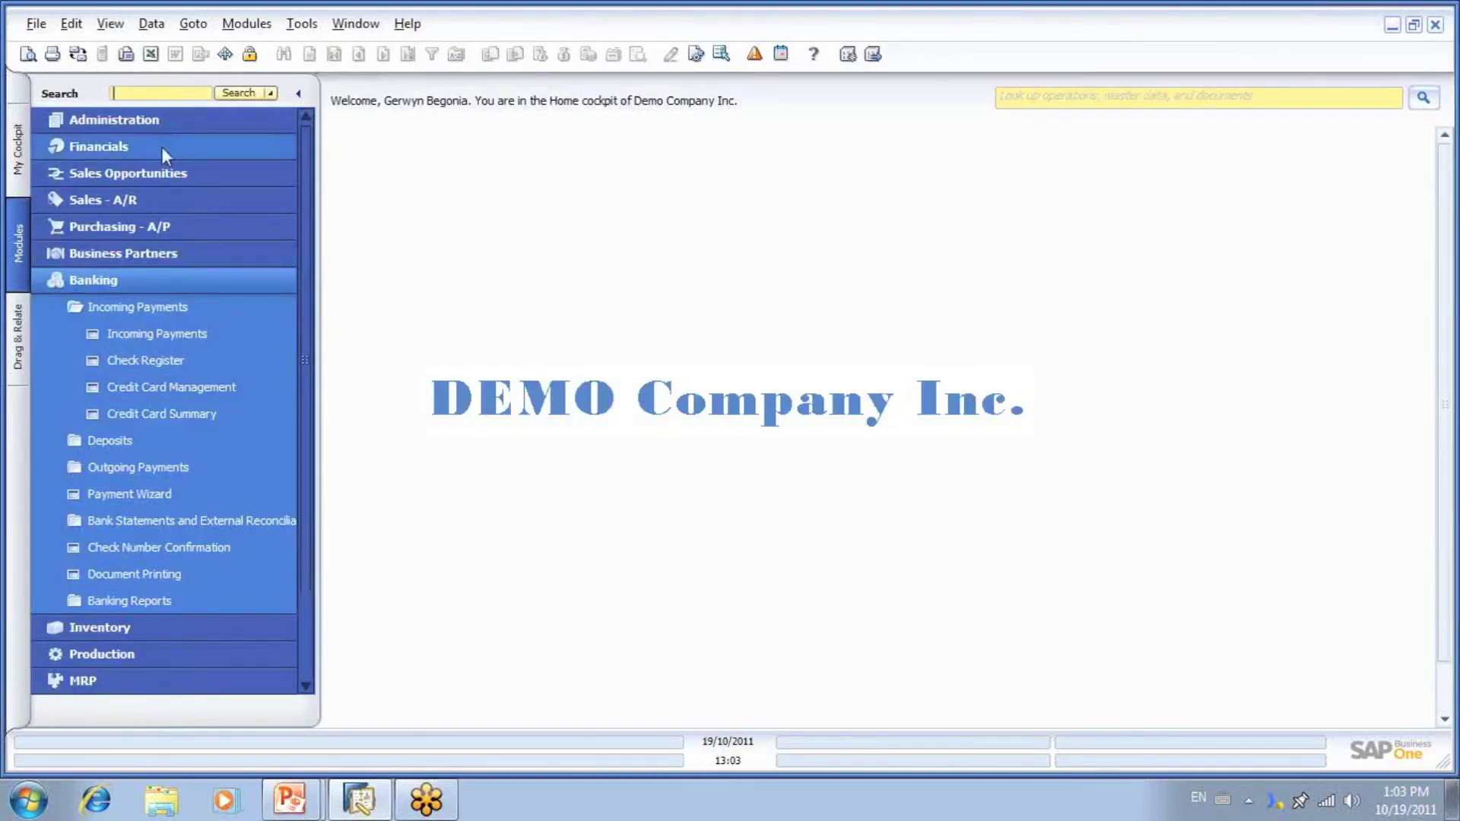
Step: Open the $555.00 A/R invoice from the Sales - A/R module and copy it to an A/R credit memo
{"action": "left_click", "coordinate": [153, 202]}
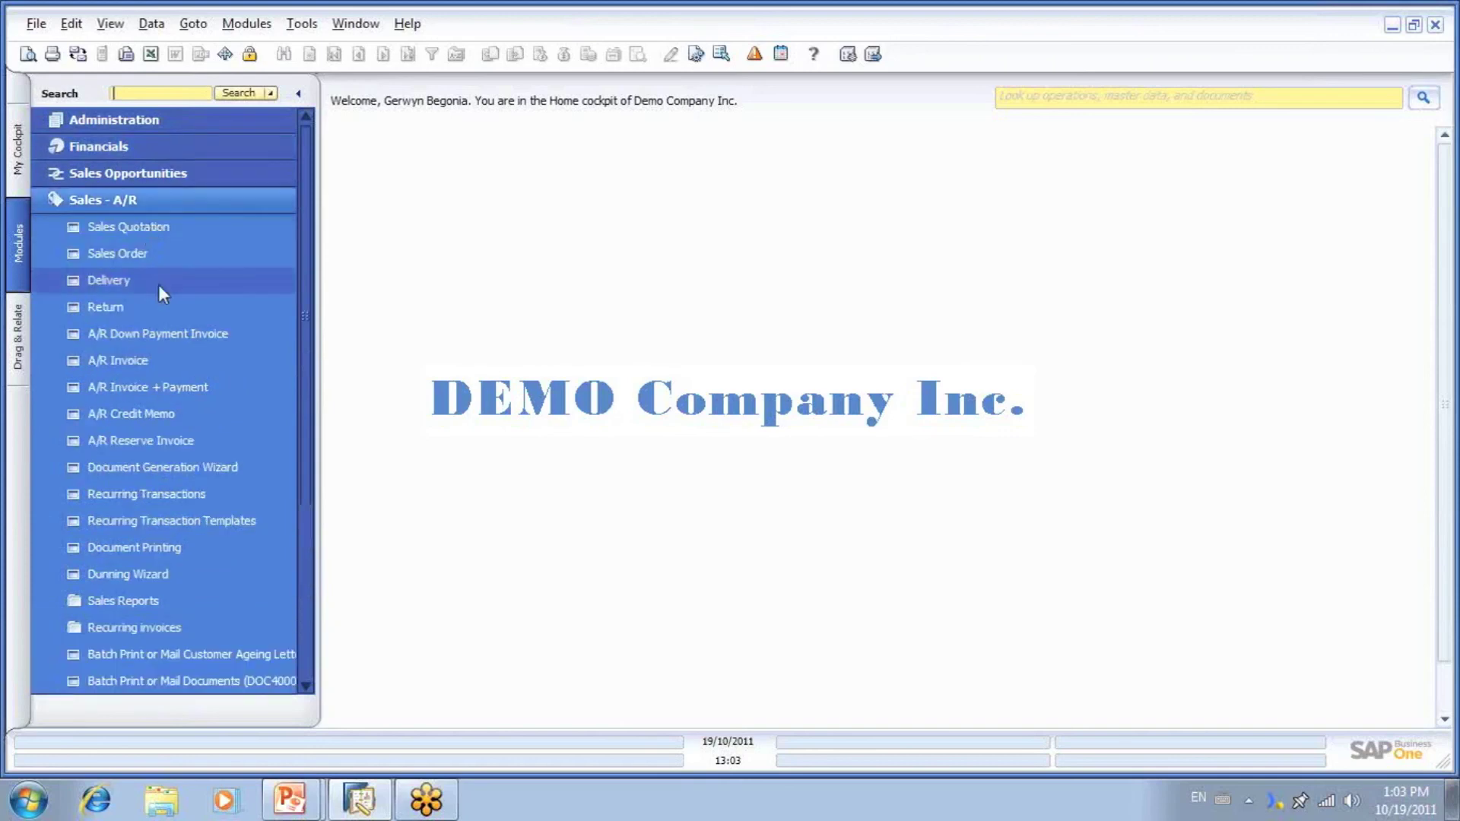
{"action": "left_click", "coordinate": [155, 362]}
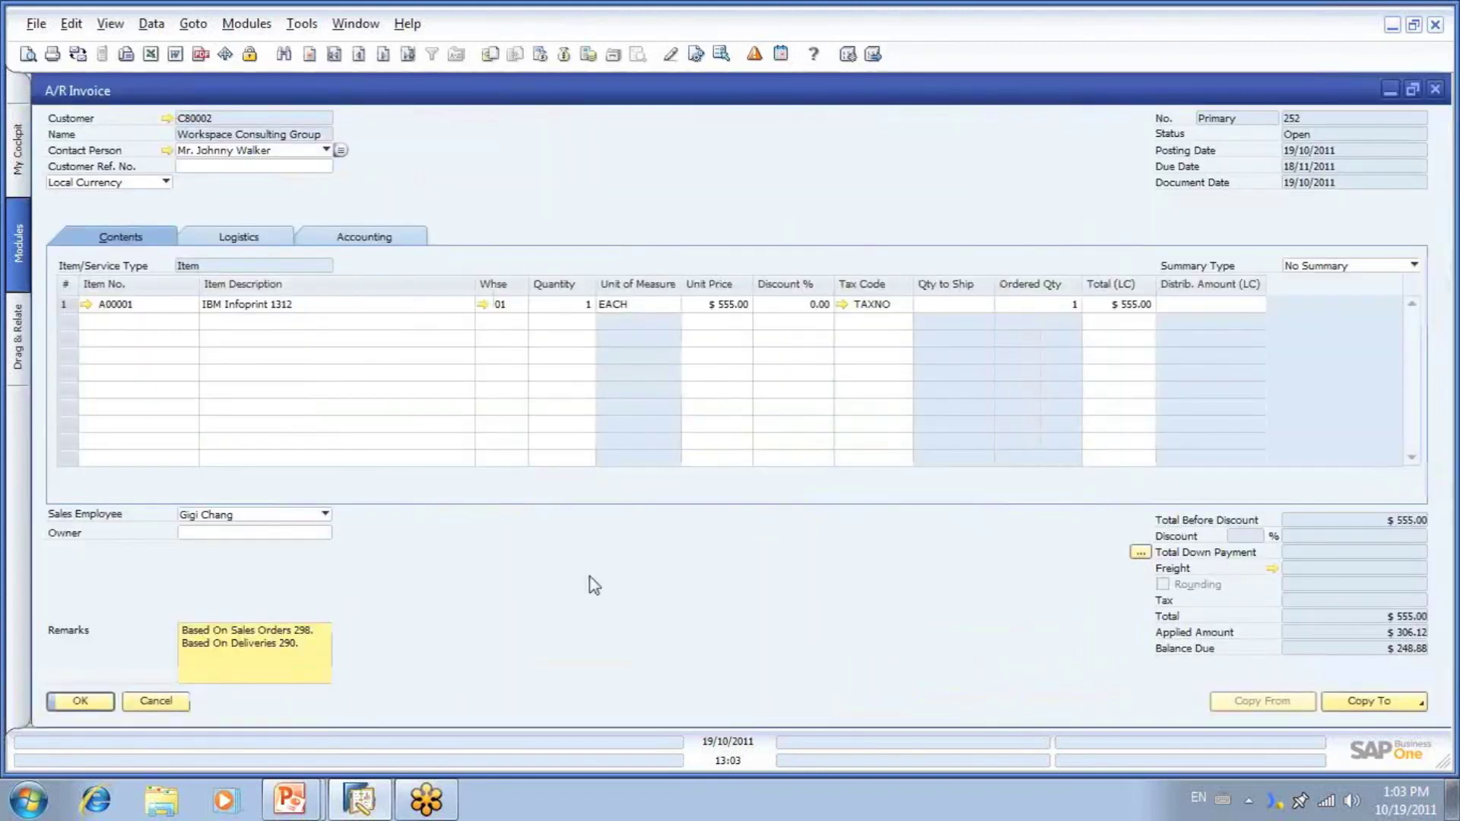
{"action": "left_click", "coordinate": [1390, 707]}
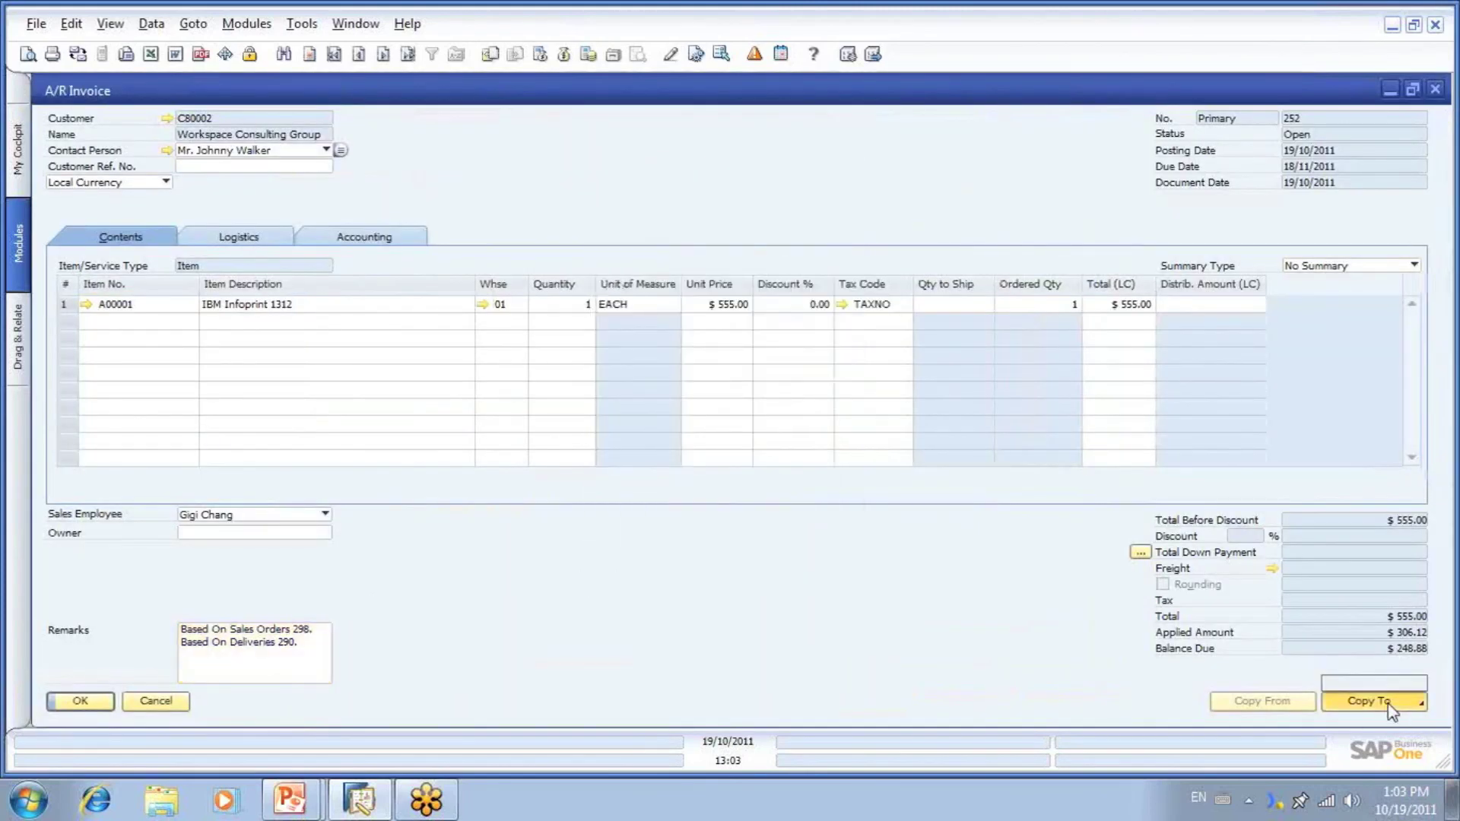
{"action": "left_click", "coordinate": [1383, 693]}
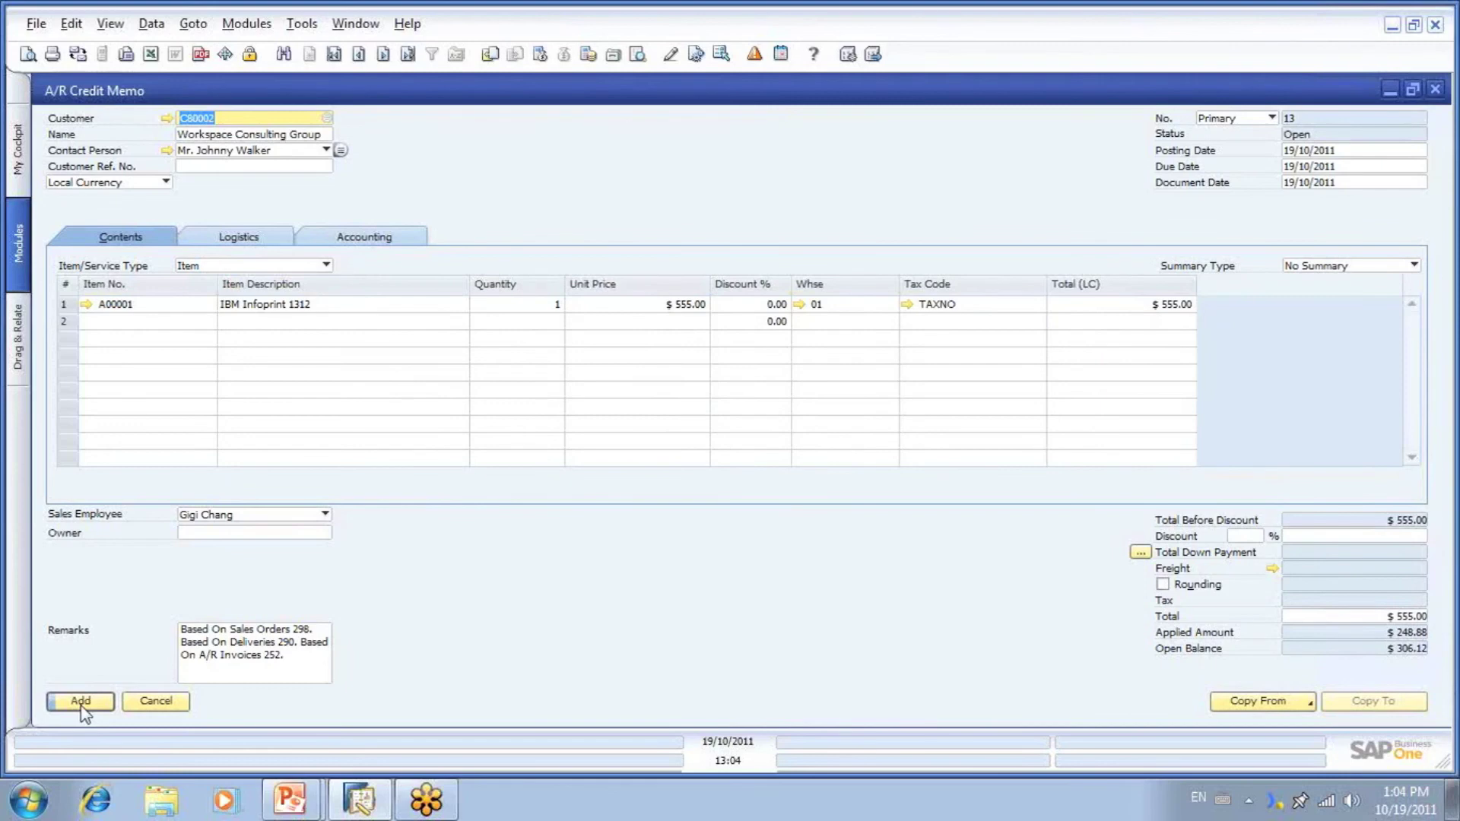
Step: Add the A/R credit memo, accepting that its total exceeds the open balance
{"action": "left_click", "coordinate": [81, 706]}
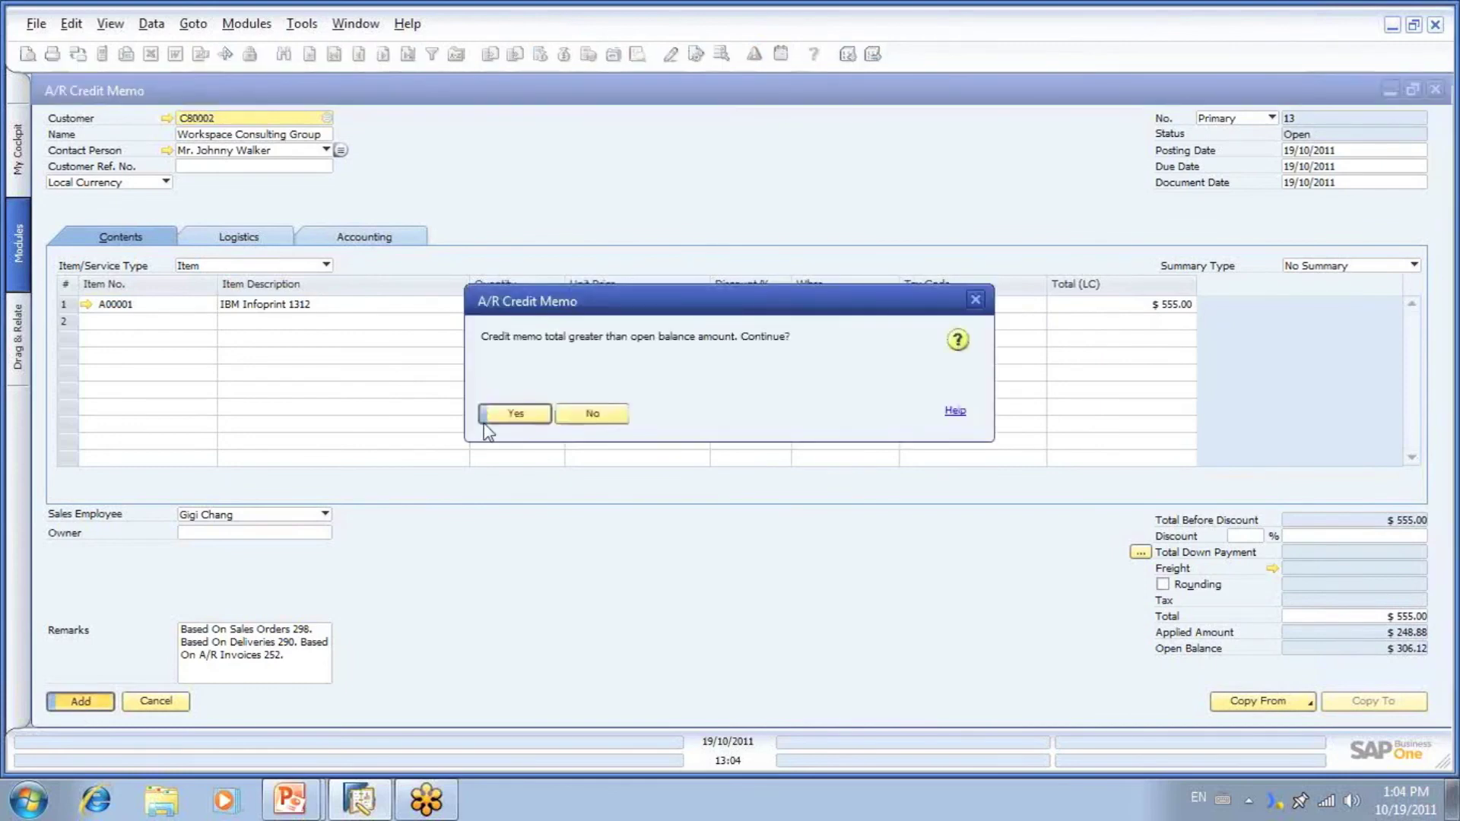
{"action": "left_click", "coordinate": [521, 415]}
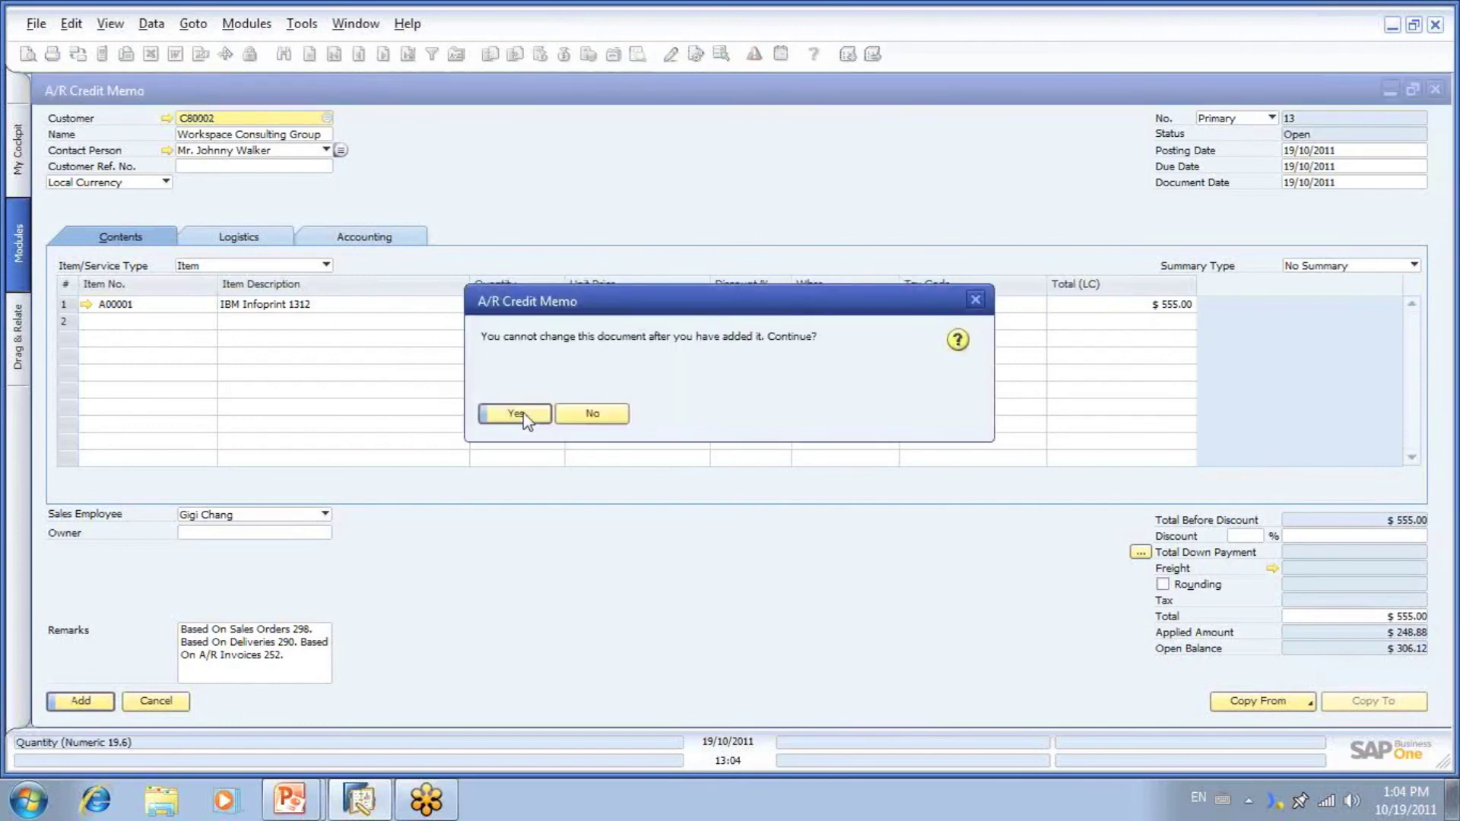
{"action": "left_click", "coordinate": [515, 414]}
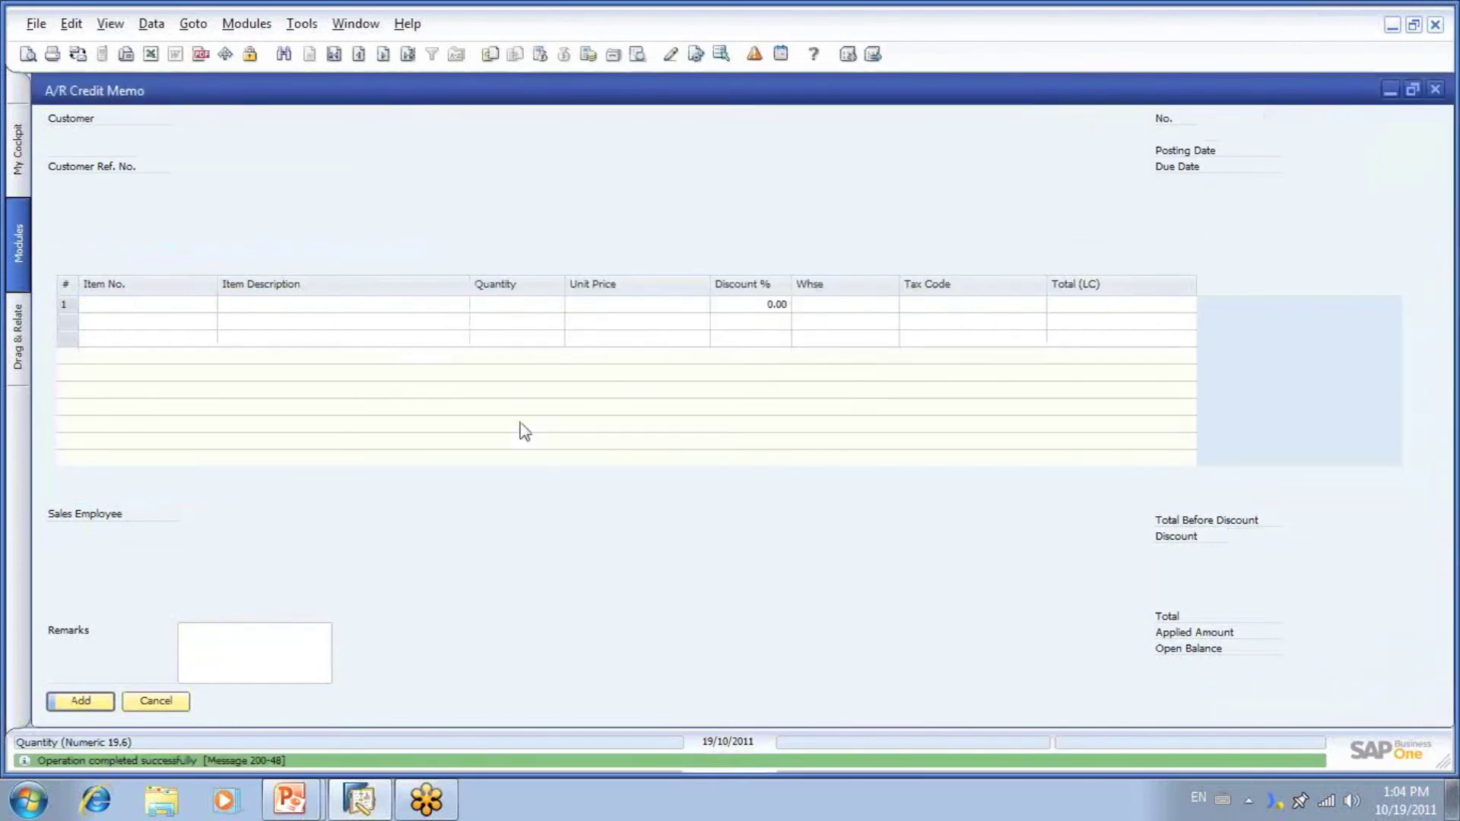
Step: Go to the last A/R credit memo, view its base A/R invoice, and close the invoice
{"action": "left_click", "coordinate": [409, 55]}
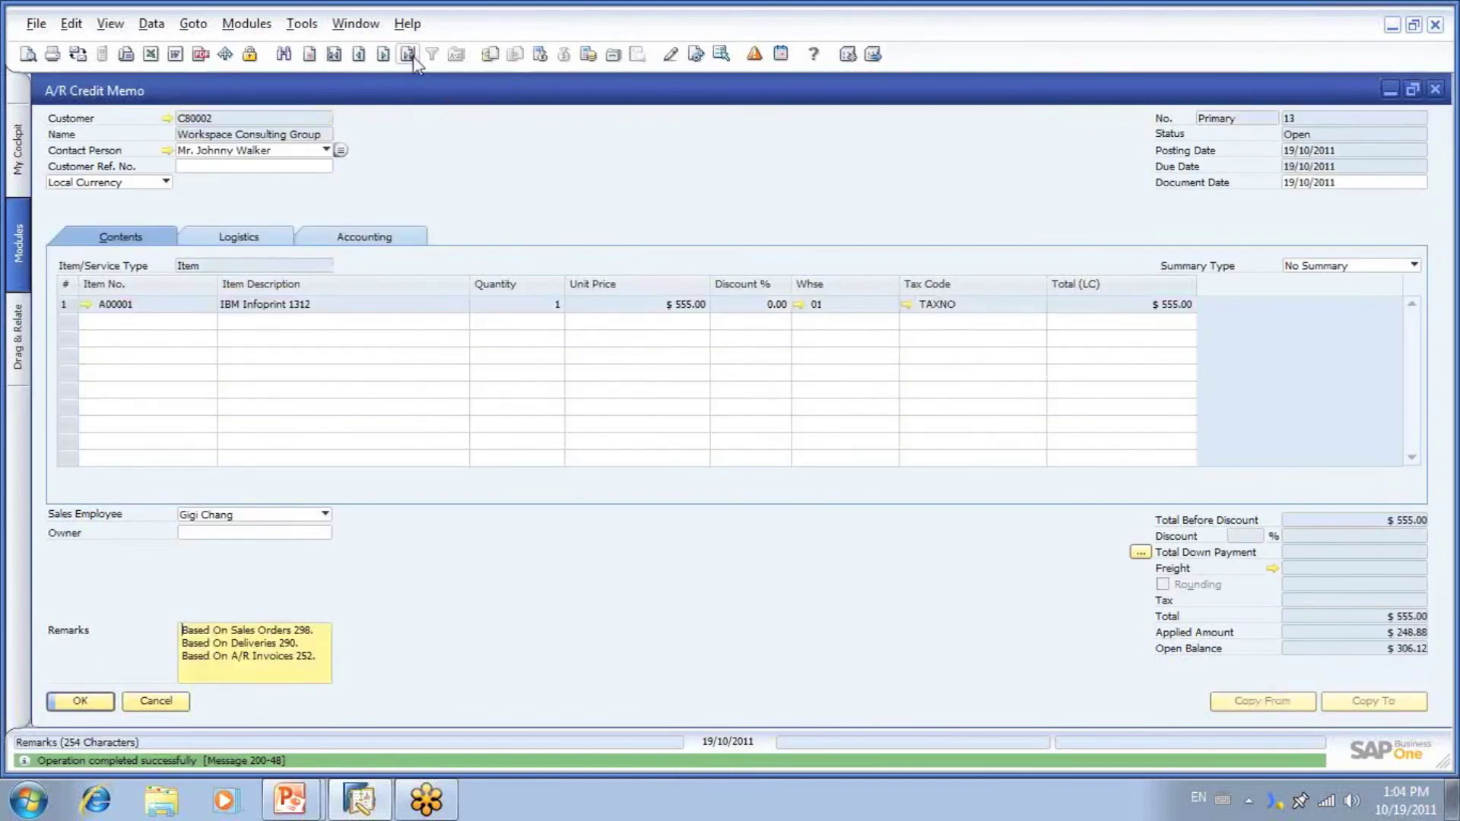
{"action": "left_click", "coordinate": [491, 54]}
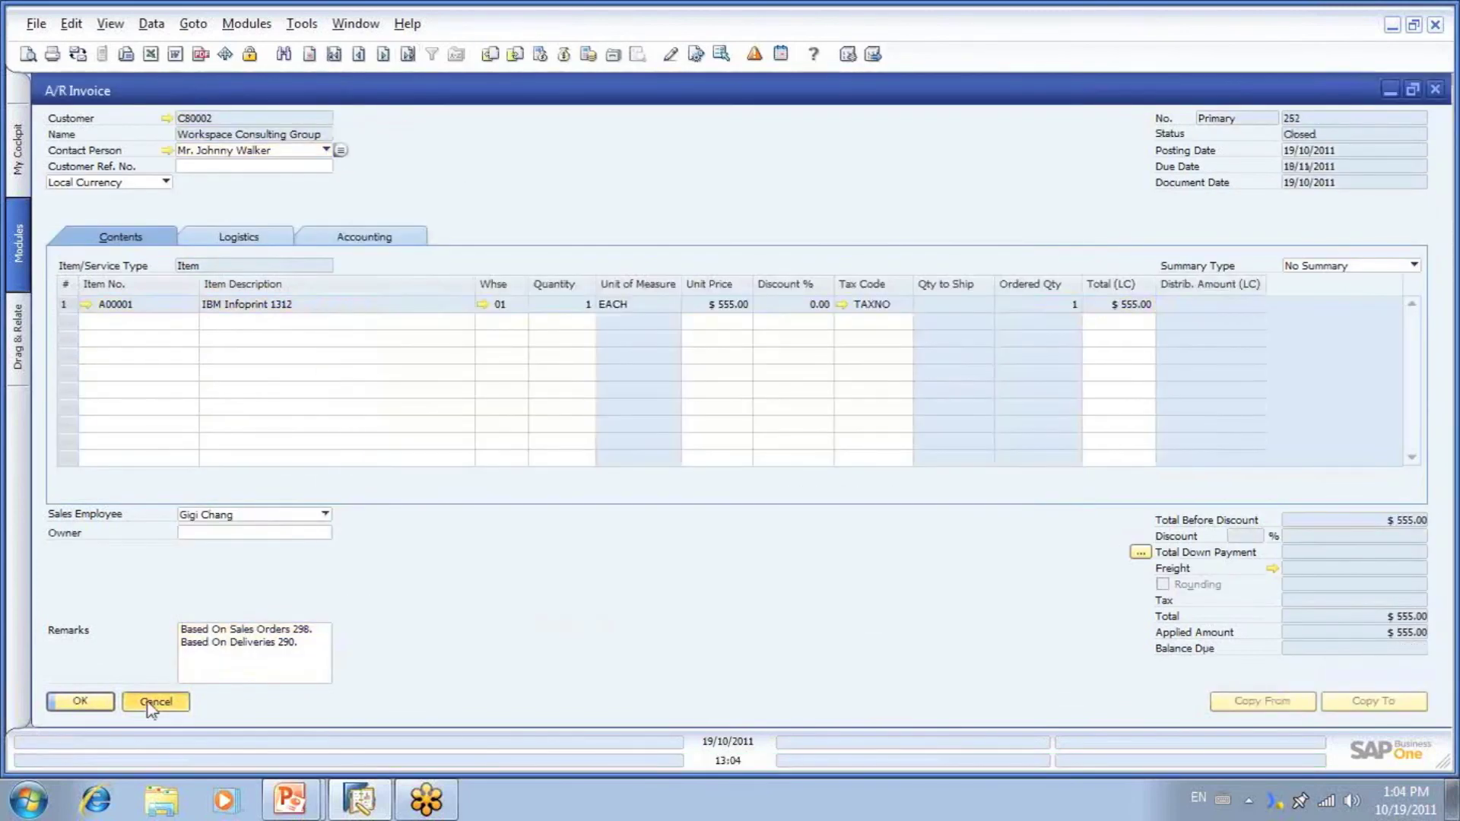
{"action": "left_click", "coordinate": [154, 702]}
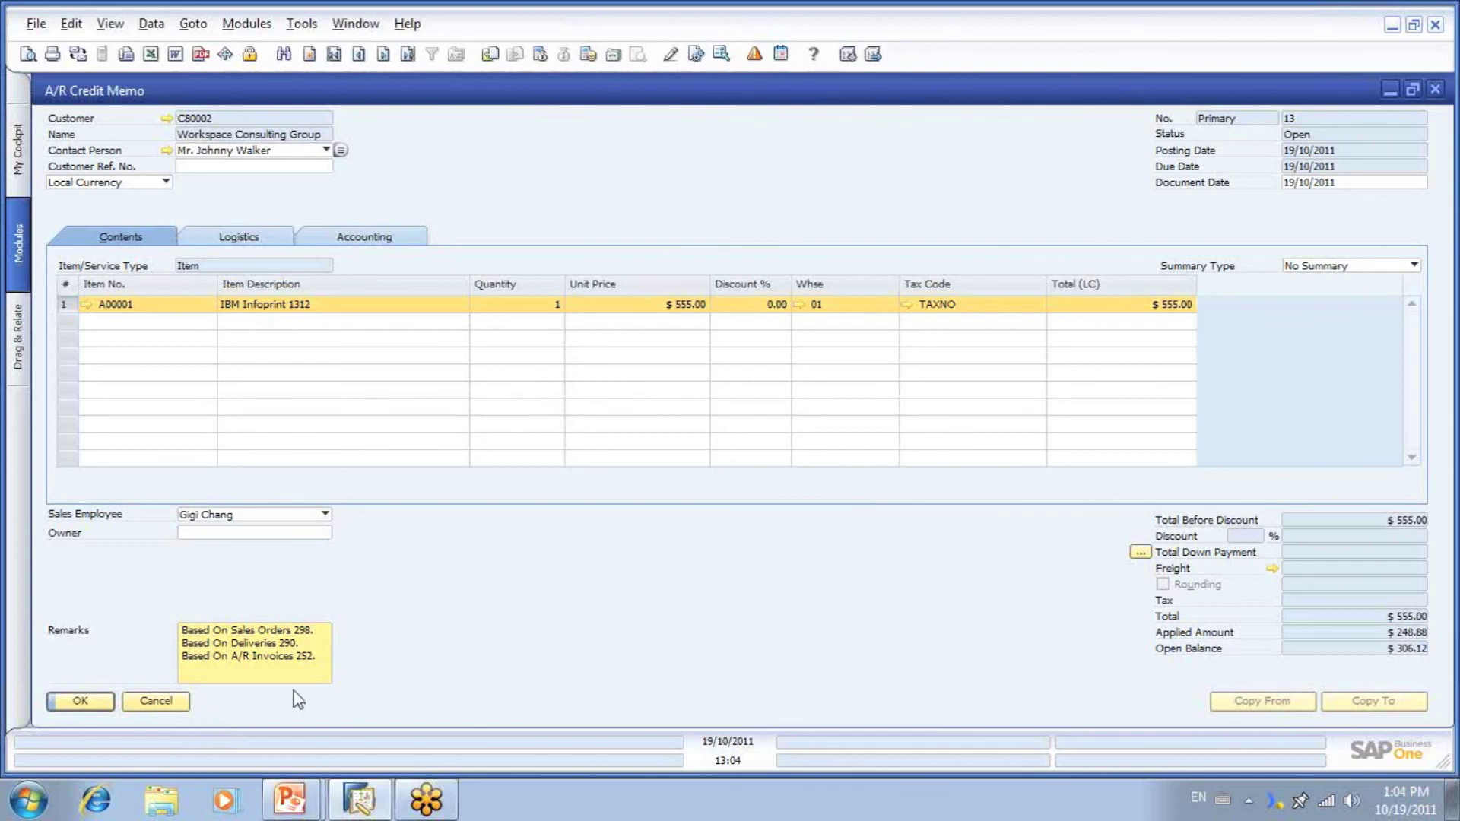
Step: Switch to the running PowerPoint slide show of WebinarWednesdayRelationshipMap
{"action": "left_click", "coordinate": [329, 663]}
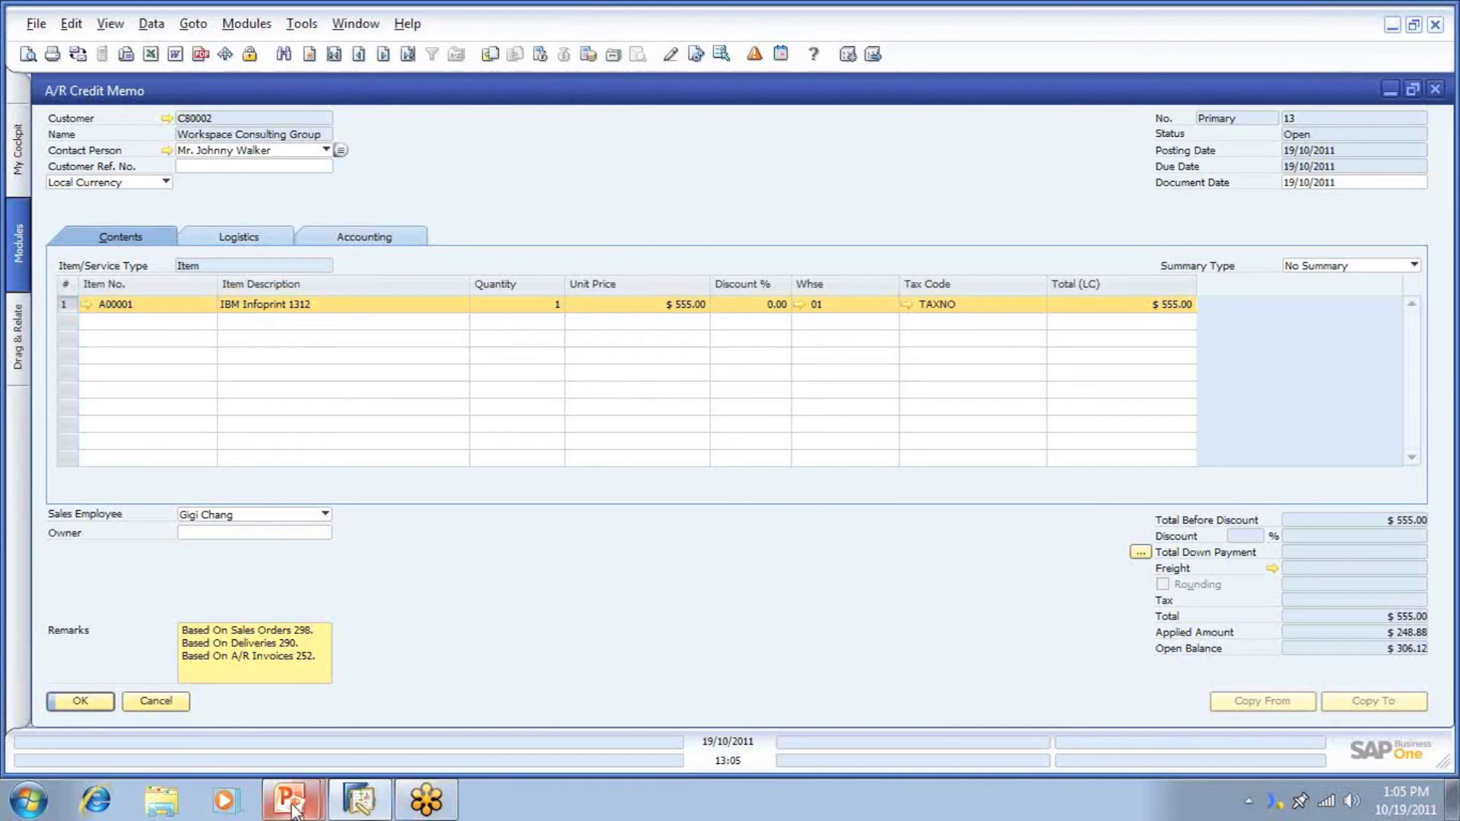
{"action": "mouse_move", "coordinate": [292, 807]}
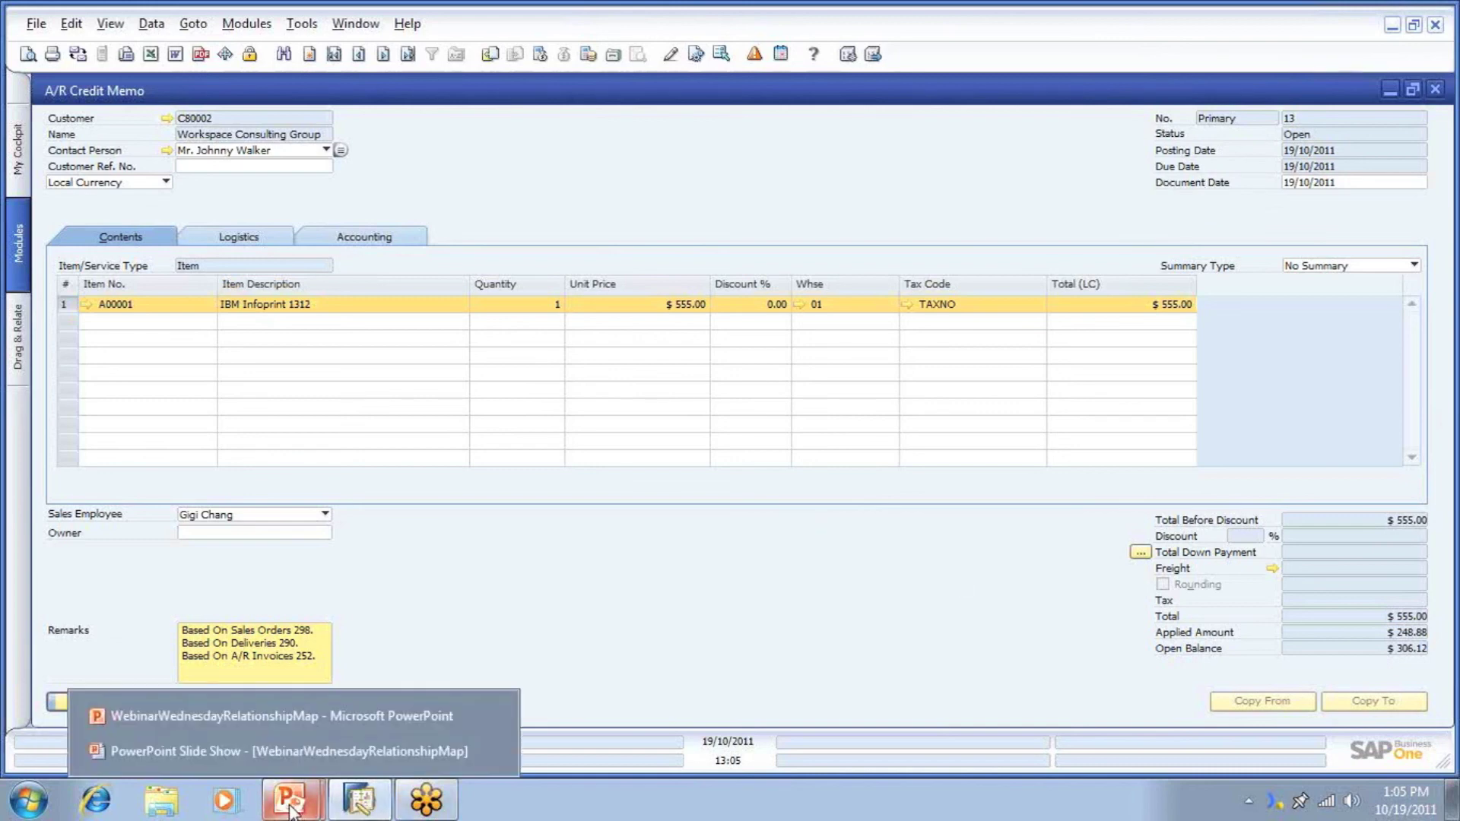
{"action": "left_click", "coordinate": [231, 749]}
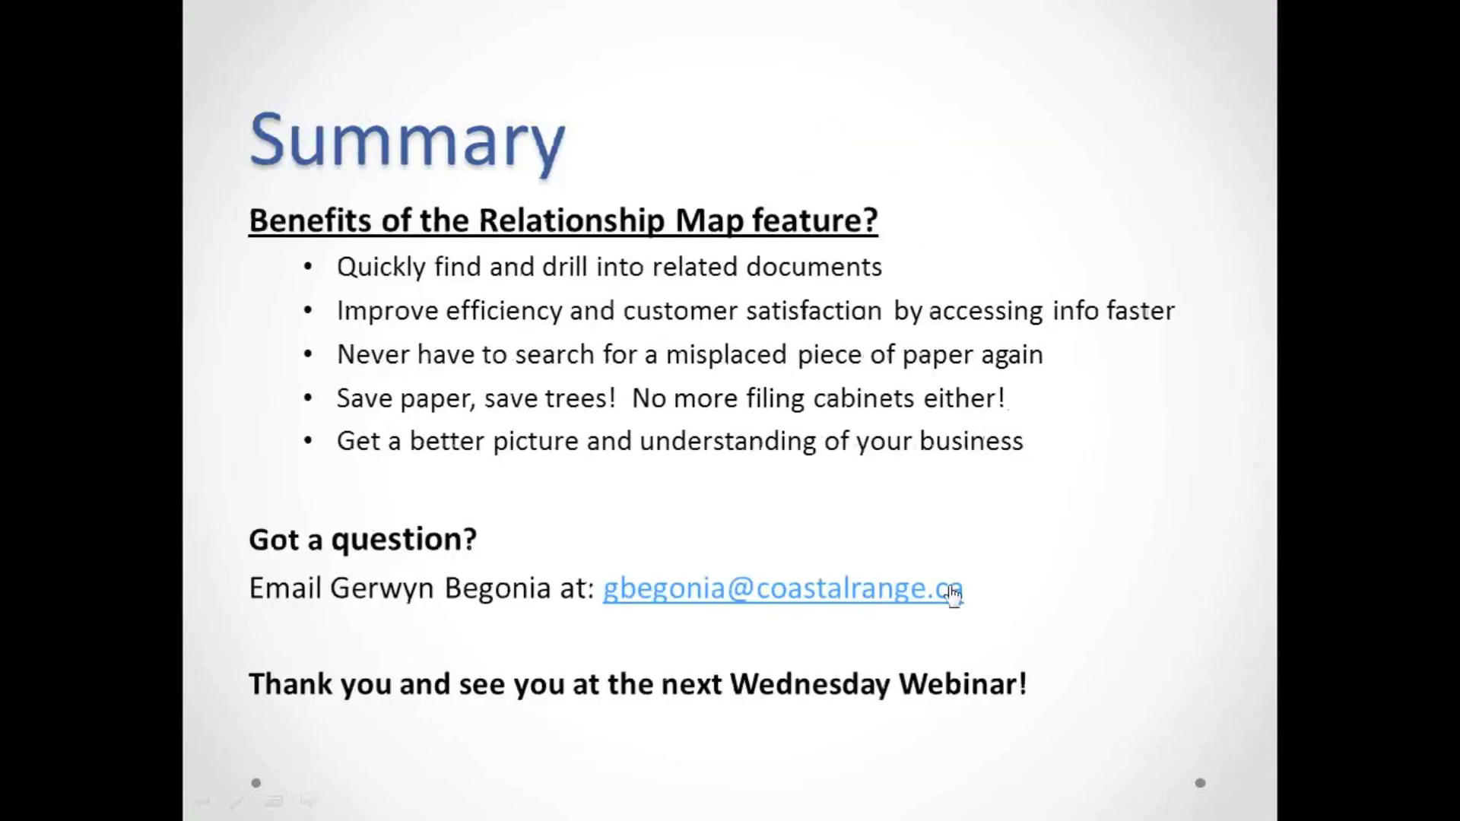